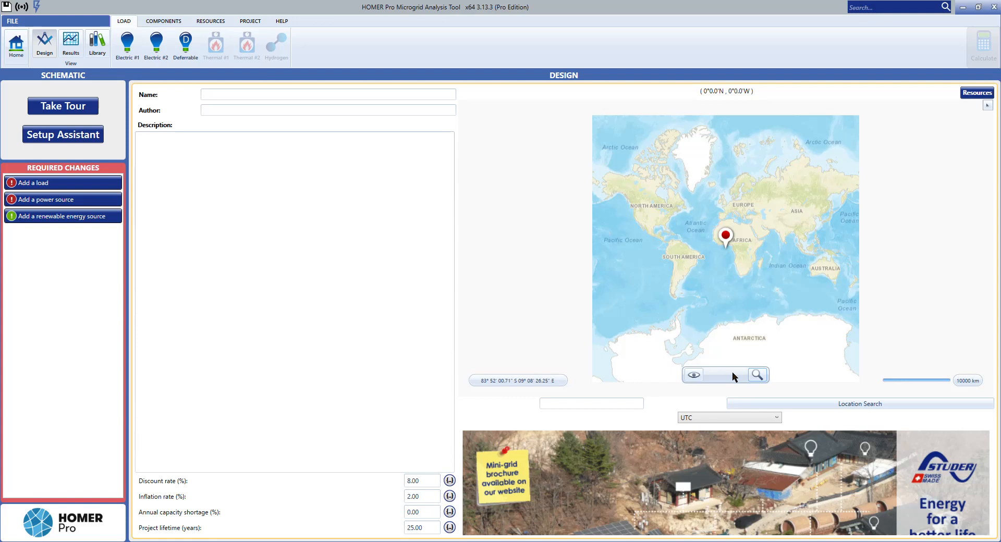
# Step: Explore the project location map around North Africa, the Middle East and Europe, ending on the whole-world view
pyautogui.click(602, 405)
pyautogui.moveTo(765, 228); pyautogui.dragTo(750, 255)
pyautogui.scroll(2, 740, 256)
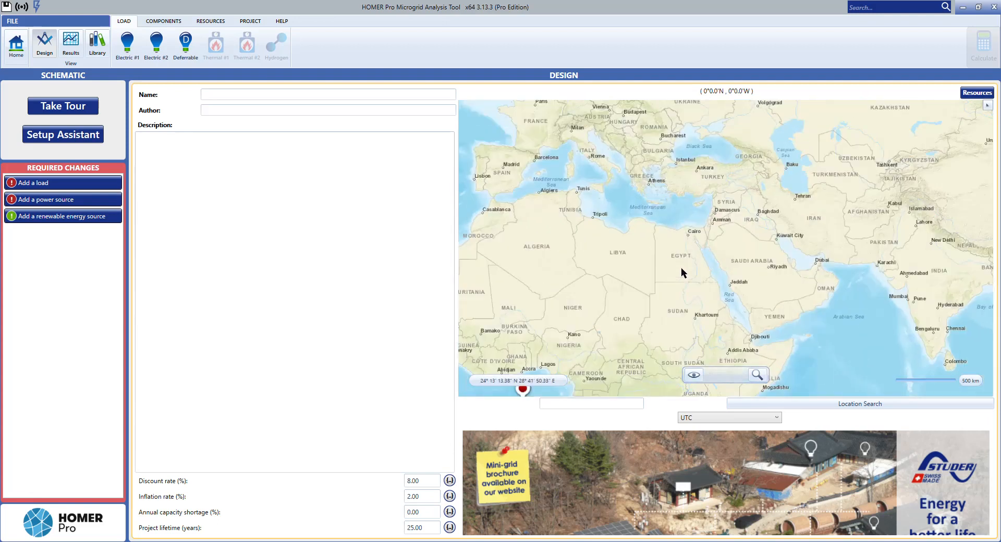
pyautogui.moveTo(663, 215); pyautogui.dragTo(683, 281)
pyautogui.scroll(5, 625, 233)
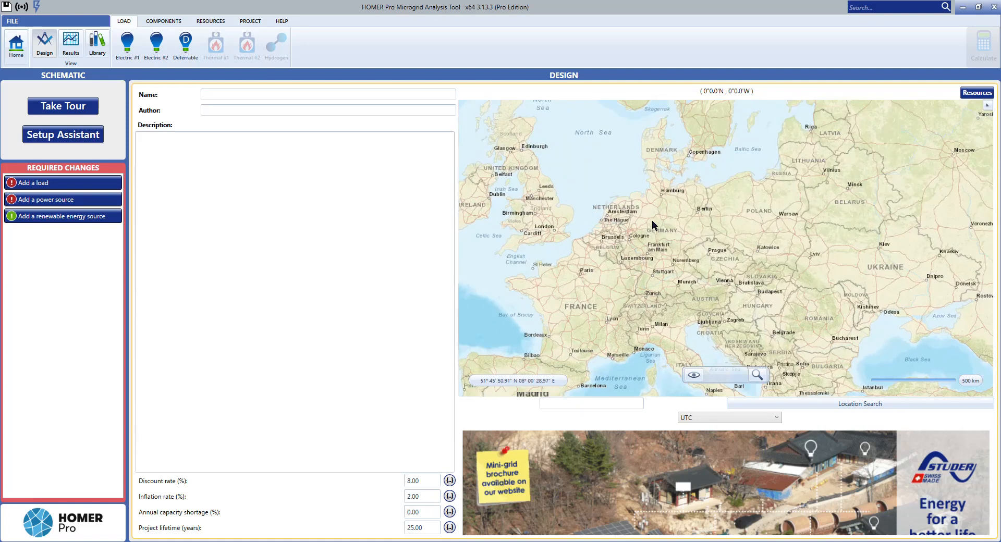
pyautogui.scroll(-7, 663, 265)
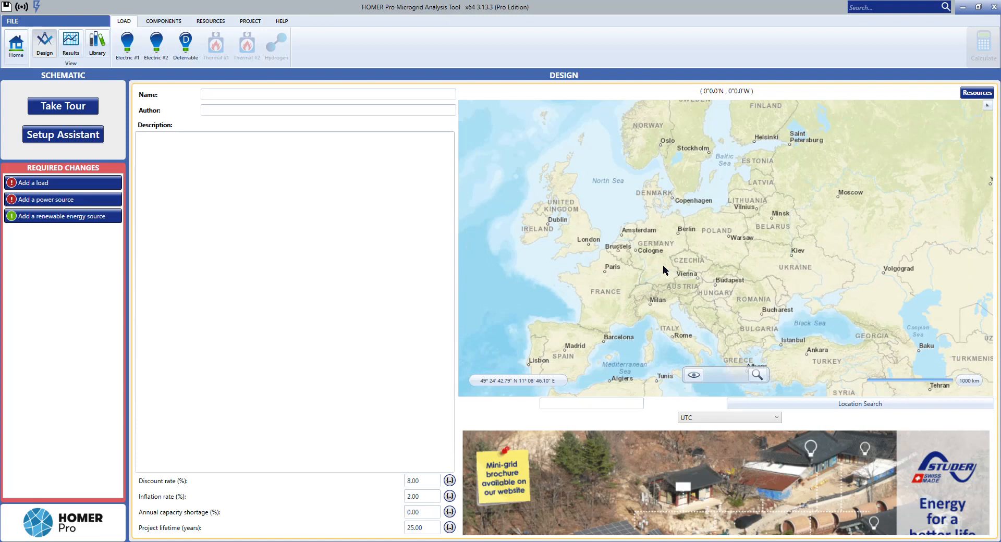
pyautogui.moveTo(670, 283); pyautogui.dragTo(668, 241)
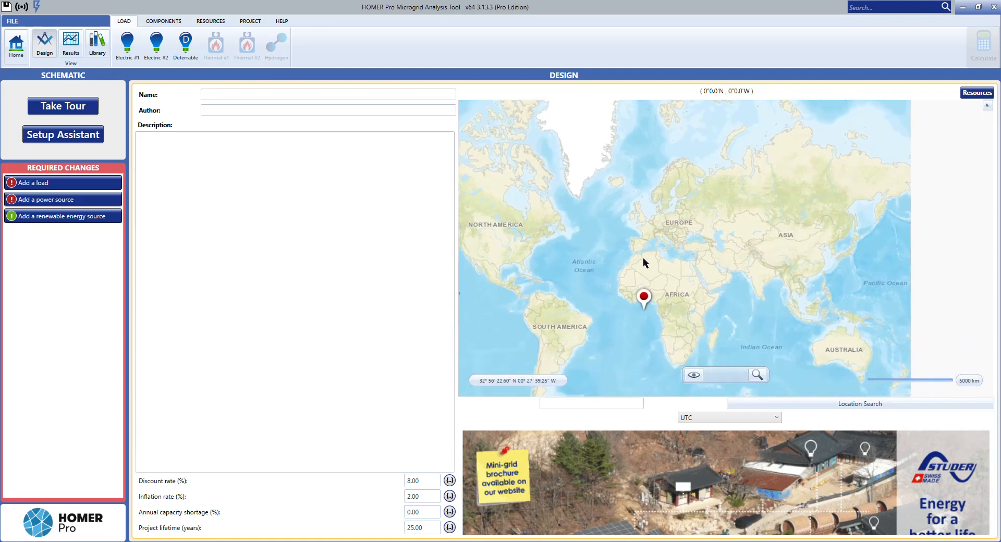
pyautogui.scroll(-1, 692, 280)
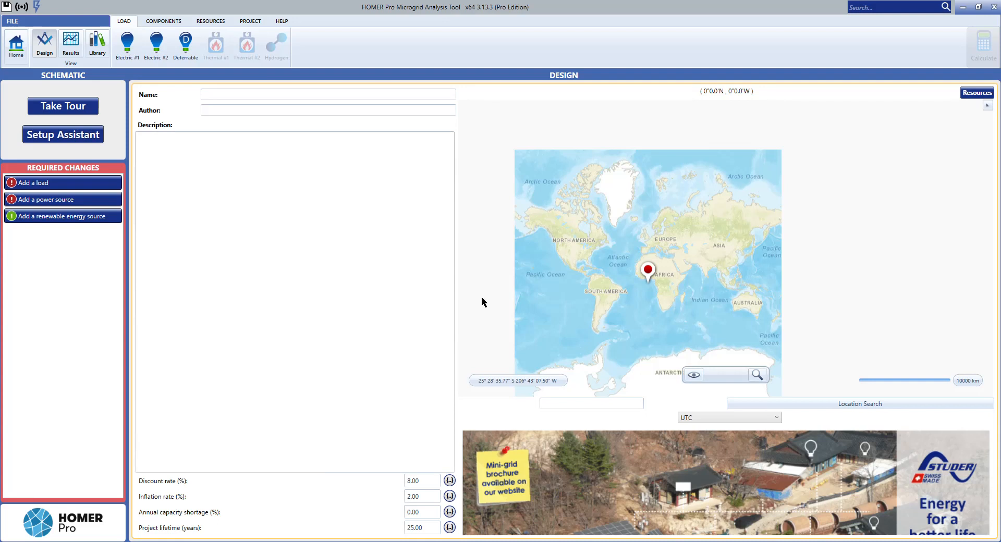
pyautogui.click(217, 93)
pyautogui.click(71, 42)
pyautogui.click(18, 48)
pyautogui.click(48, 46)
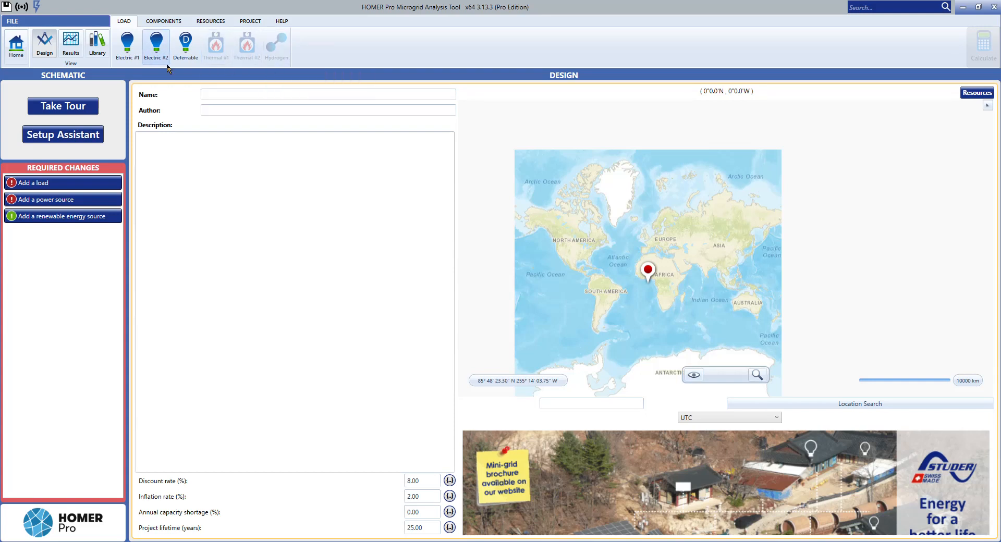
pyautogui.click(164, 21)
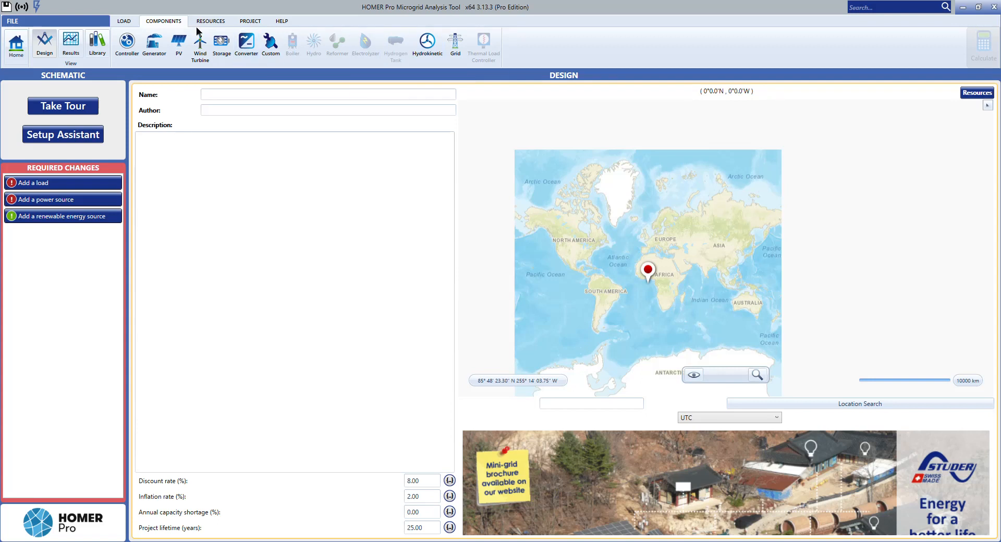
# Step: Add electric load #1 as a synthetic load with a January peak month and the Residential profile
pyautogui.click(125, 22)
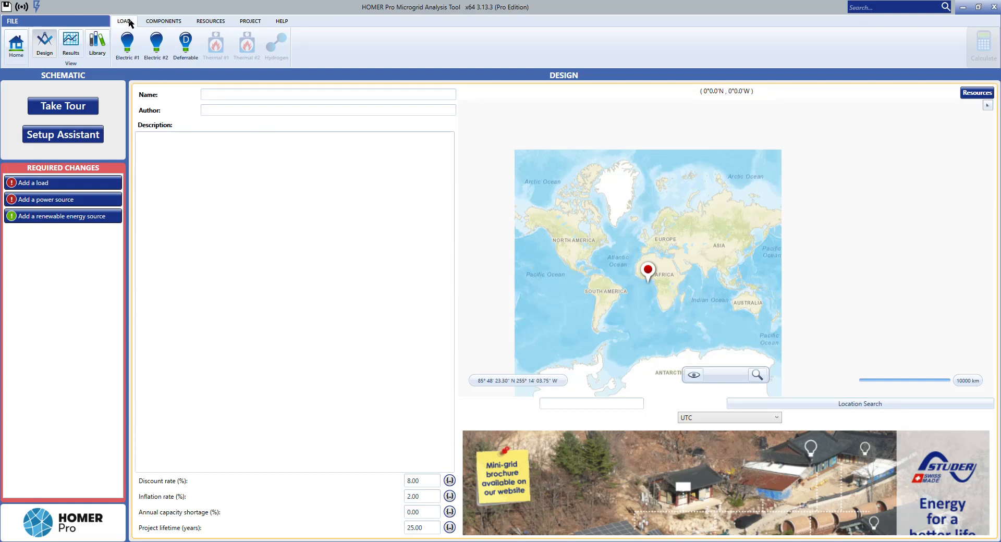
pyautogui.click(131, 57)
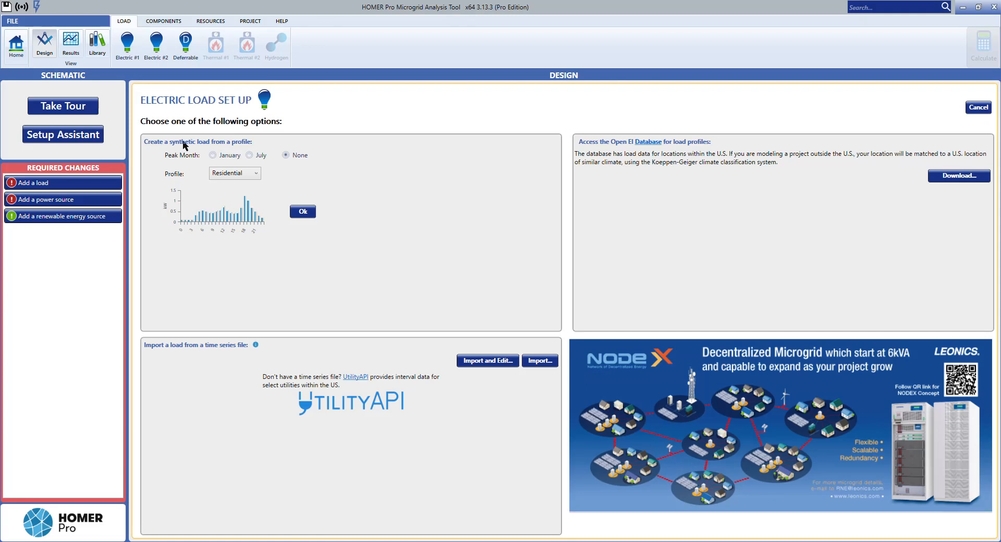
pyautogui.click(130, 53)
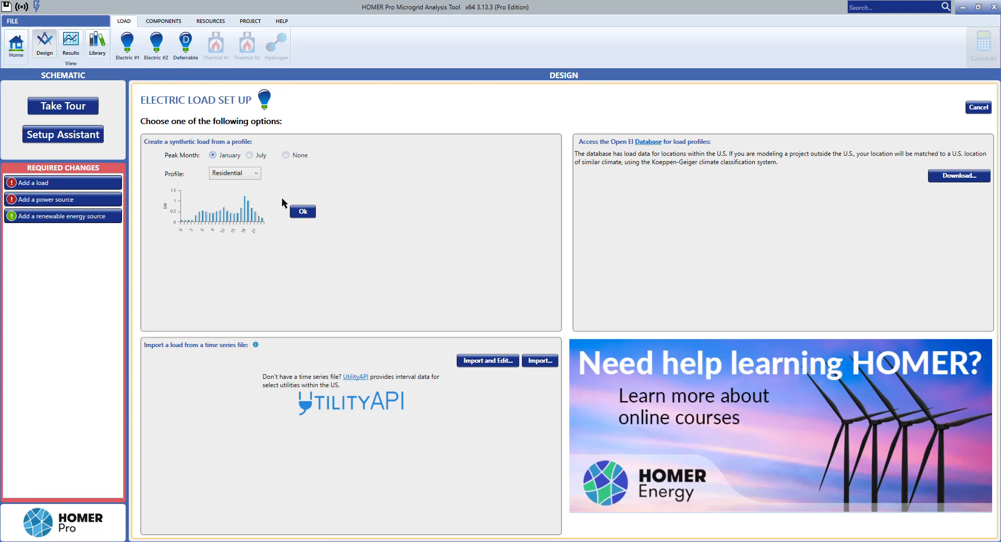
pyautogui.click(228, 174)
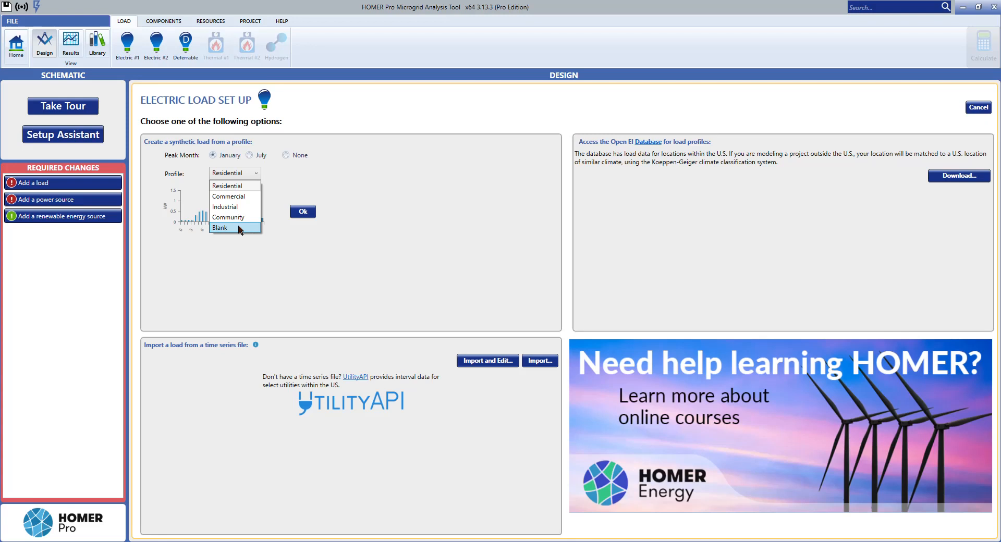
pyautogui.click(232, 186)
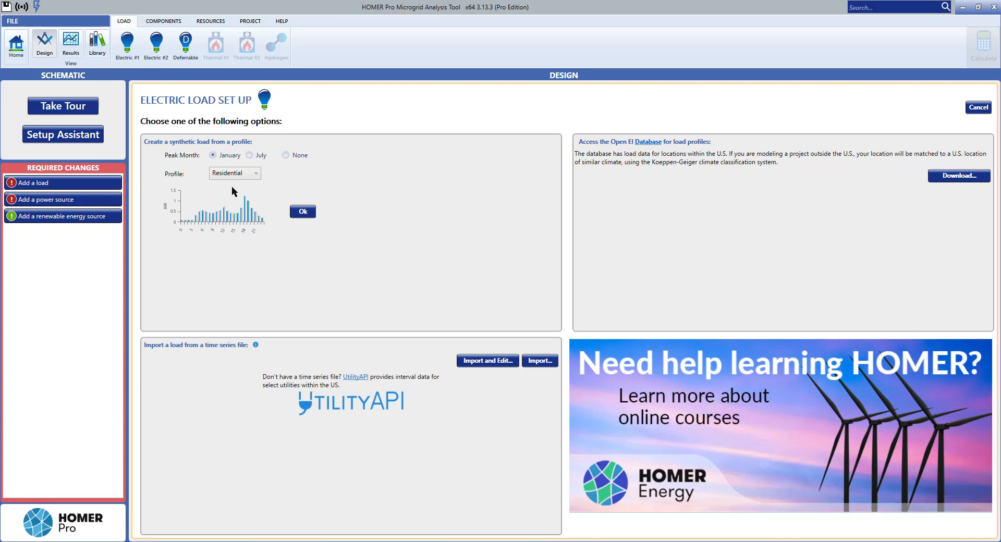
pyautogui.click(302, 212)
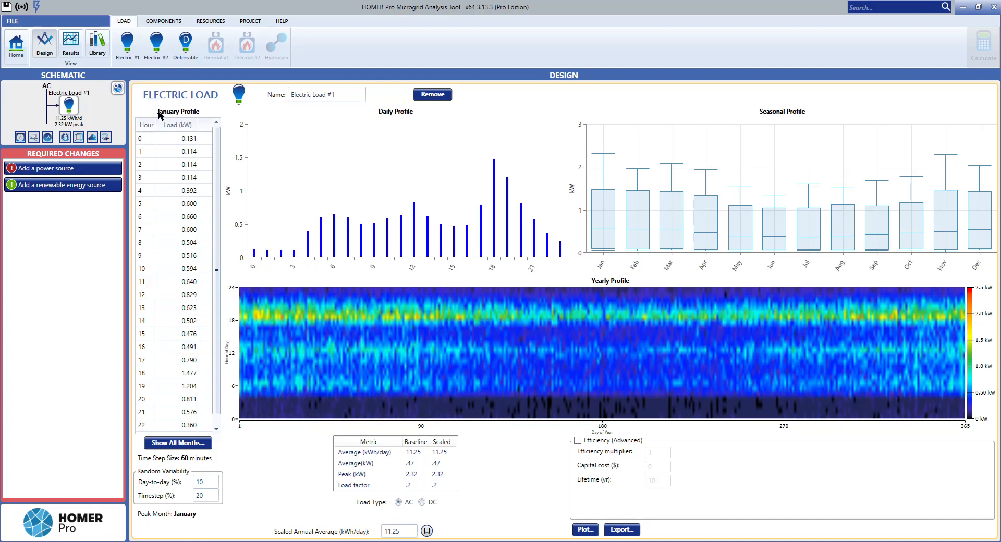
# Step: Examine the January hourly load values from hour 0 to 23 and compare them with the daily profile chart
pyautogui.scroll(-1, 146, 136)
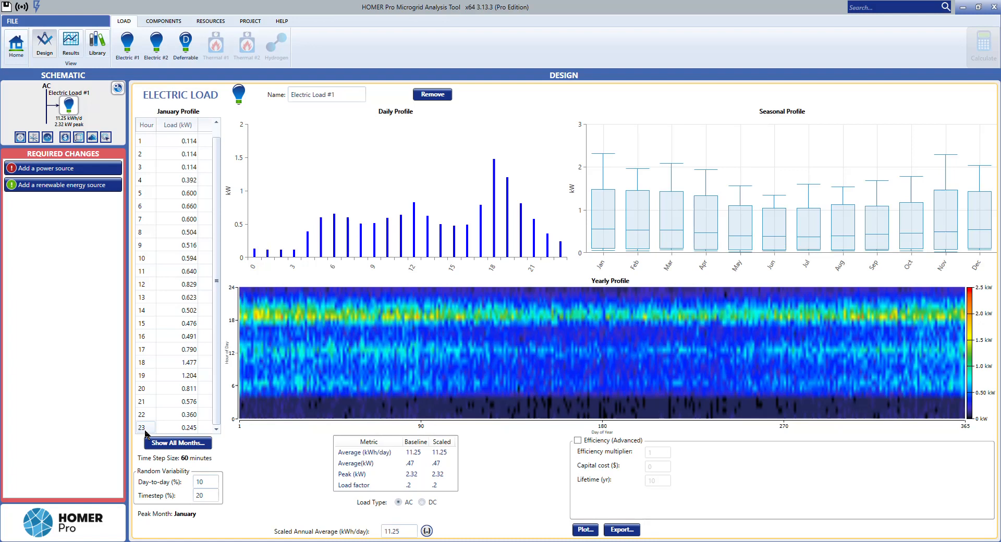
pyautogui.scroll(1, 150, 337)
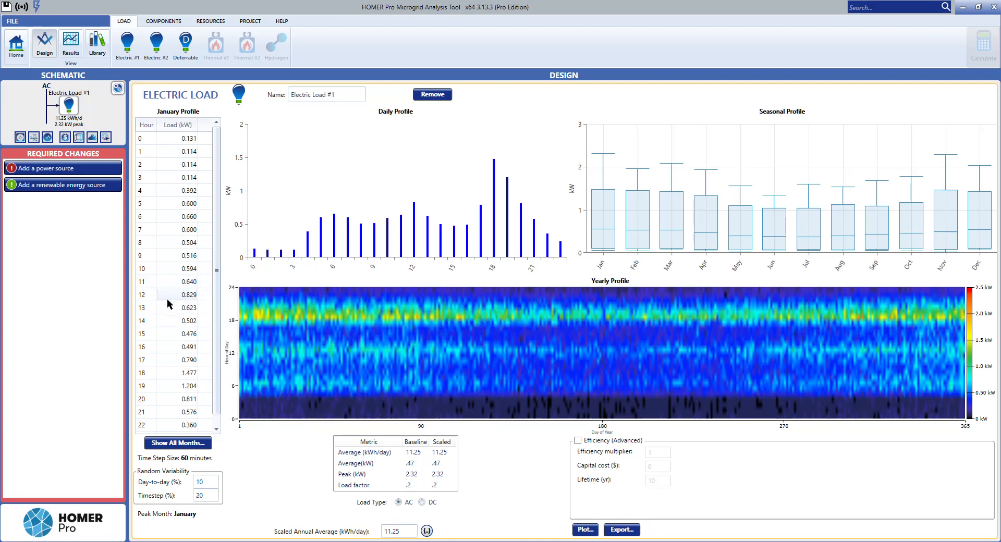
pyautogui.scroll(-1, 174, 306)
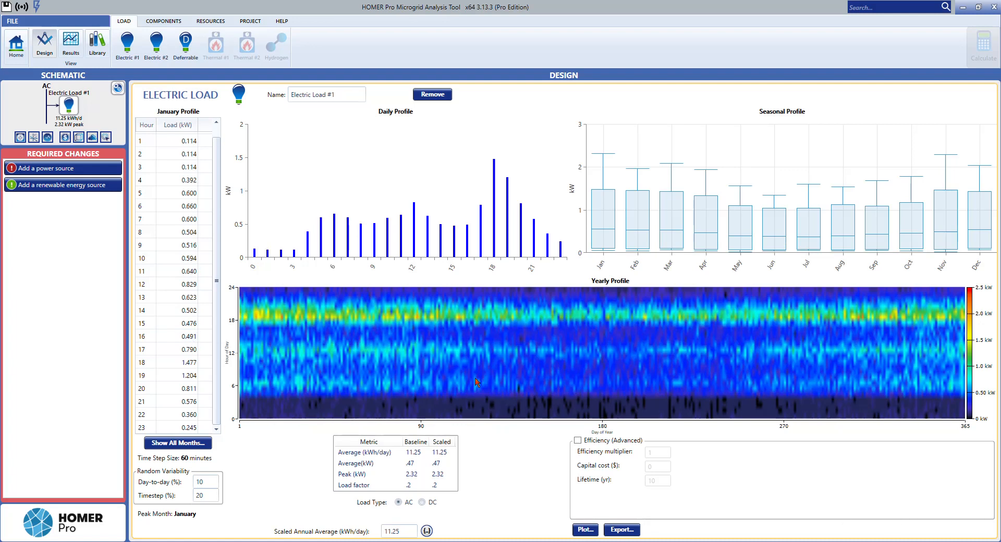
pyautogui.scroll(1, 194, 249)
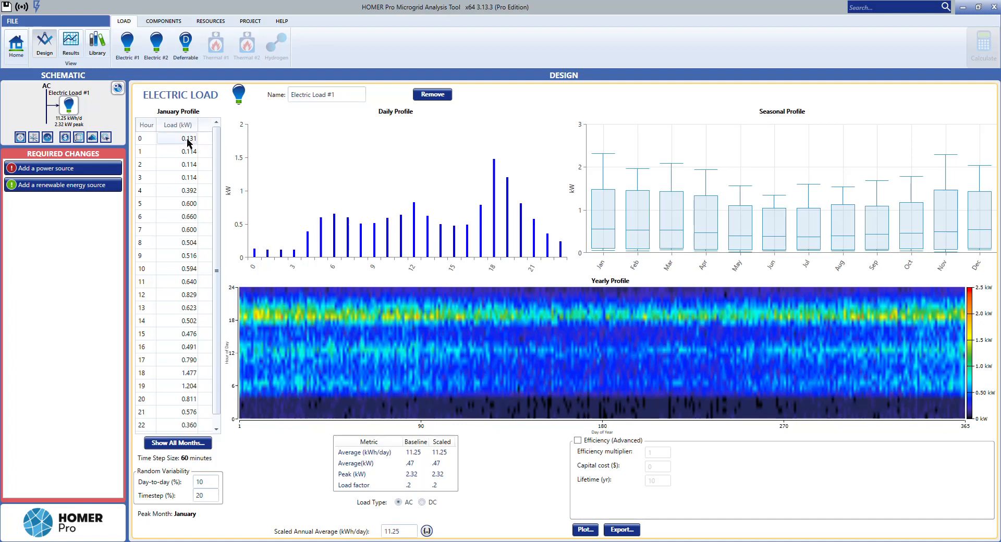
pyautogui.moveTo(257, 255)
pyautogui.moveTo(467, 229)
pyautogui.moveTo(495, 163)
pyautogui.moveTo(439, 387)
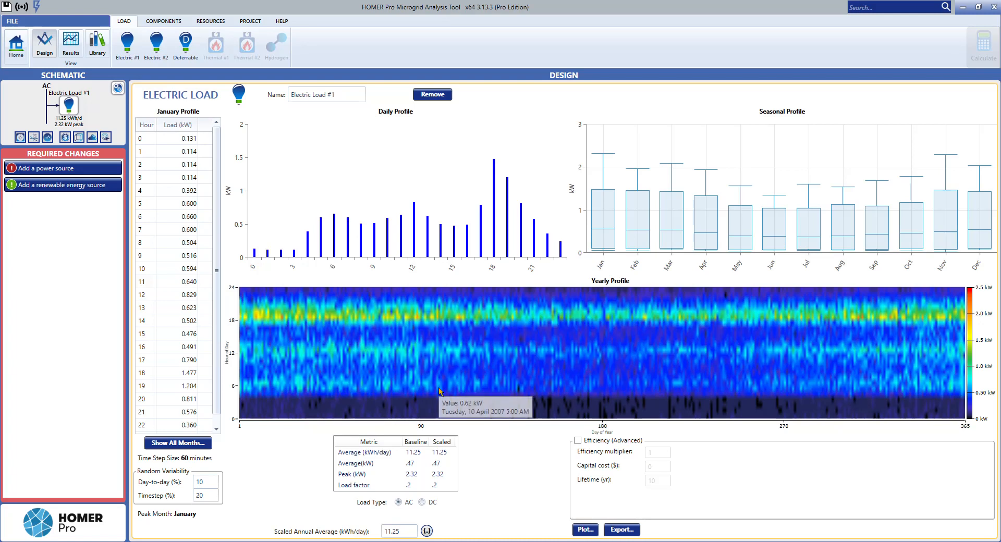
# Step: Review the weekday and weekend hourly loads for all months in the yearly load data, and close it without saving
pyautogui.click(181, 446)
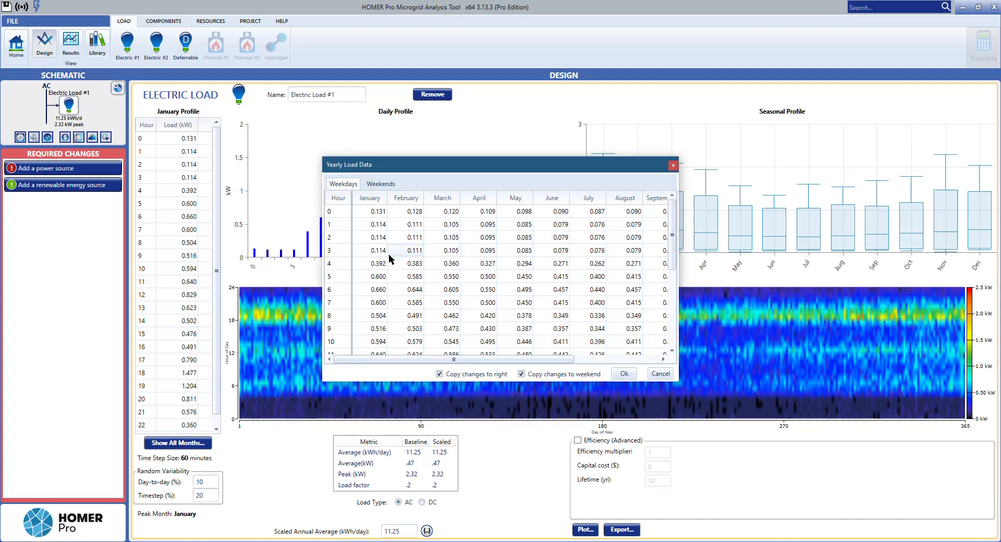
pyautogui.click(410, 223)
pyautogui.click(413, 215)
pyautogui.click(378, 207)
pyautogui.scroll(-1, 376, 284)
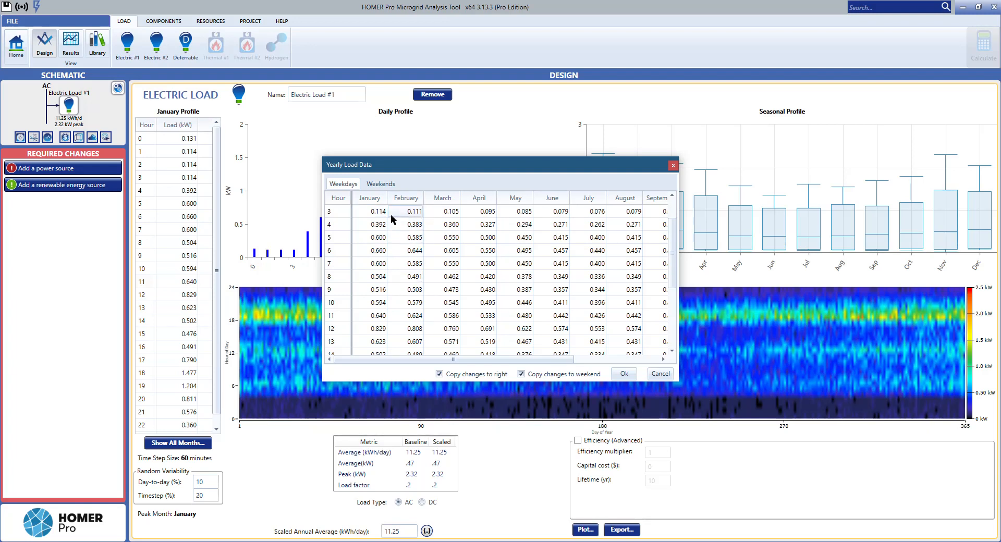
pyautogui.moveTo(540, 359); pyautogui.dragTo(485, 359)
pyautogui.doubleClick(453, 281)
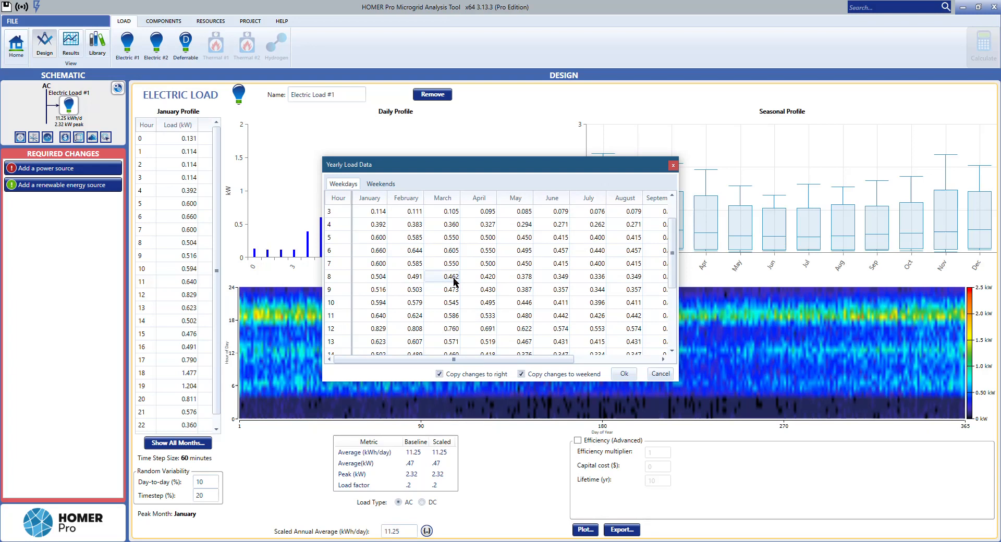
pyautogui.doubleClick(474, 266)
pyautogui.doubleClick(487, 279)
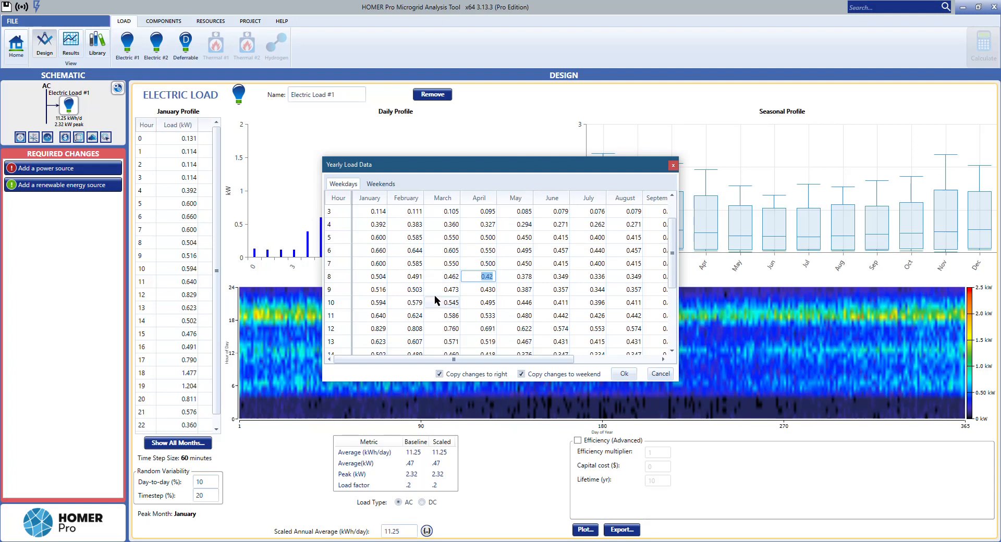
pyautogui.click(380, 184)
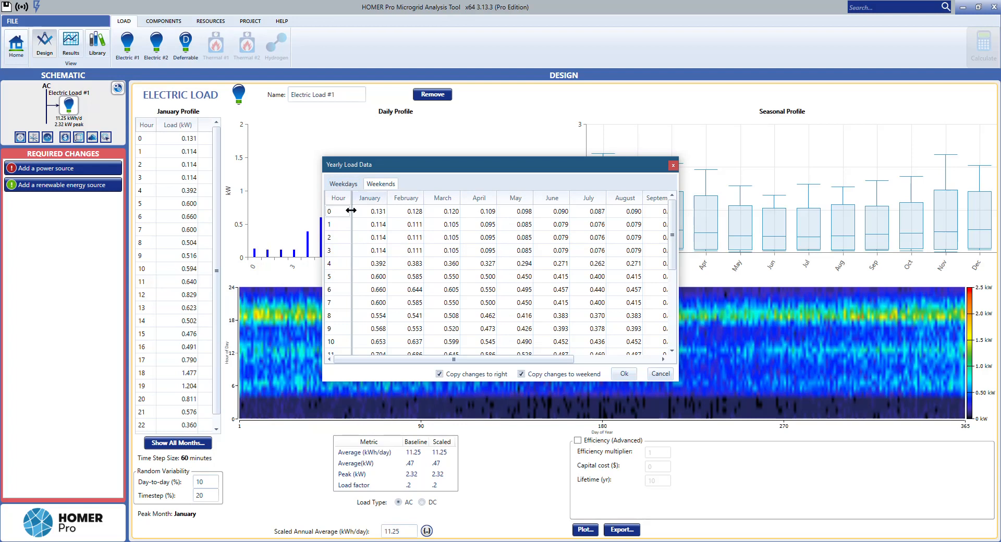
pyautogui.click(352, 183)
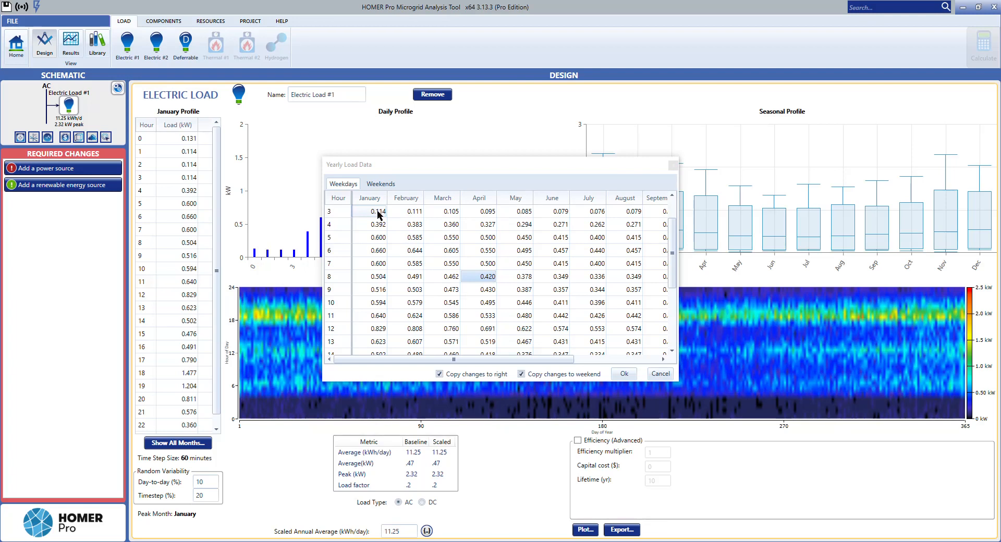
pyautogui.click(660, 374)
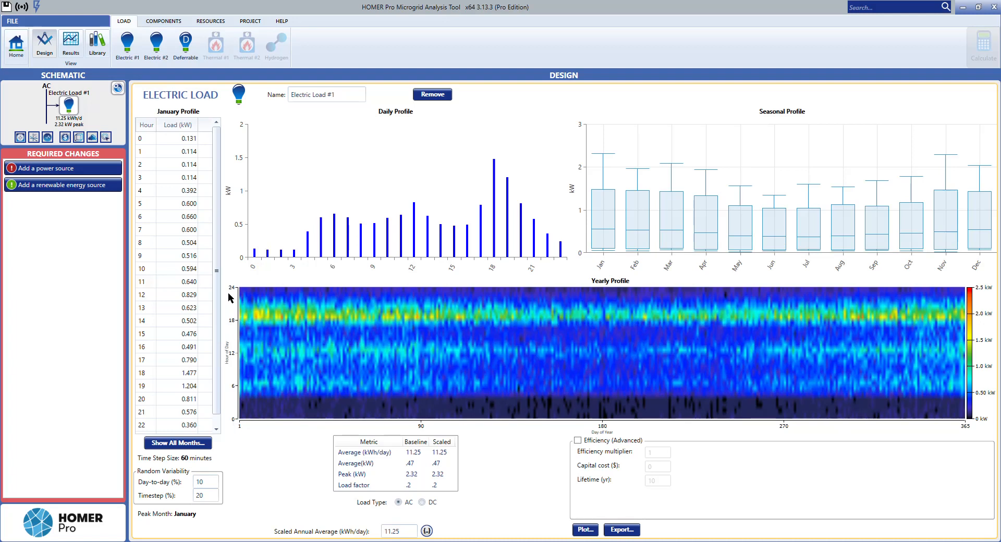
# Step: Examine the yearly profile heat map at various hours and days, its colour scale, and the baseline and scaled load metrics
pyautogui.moveTo(254, 334)
pyautogui.moveTo(282, 399)
pyautogui.moveTo(241, 309)
pyautogui.moveTo(364, 326)
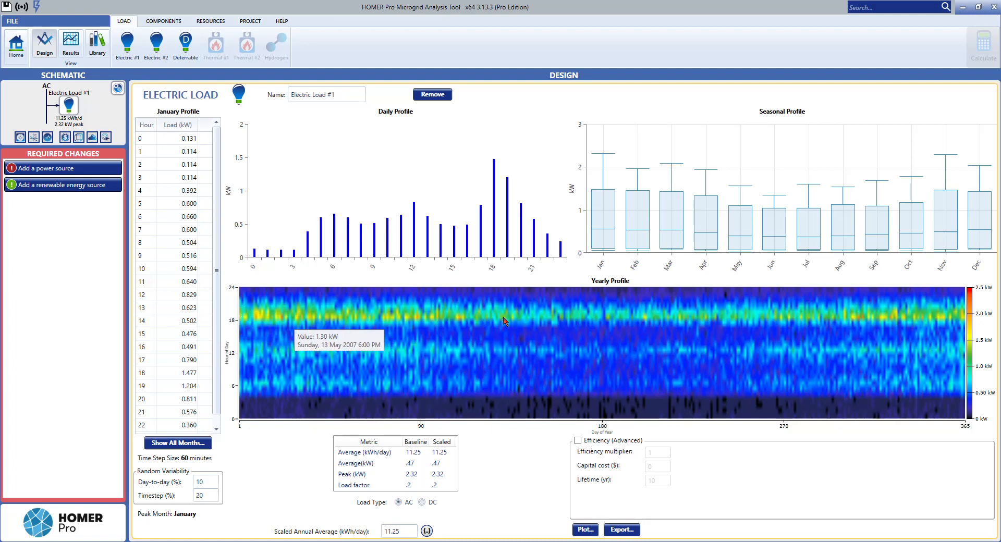
pyautogui.moveTo(678, 319)
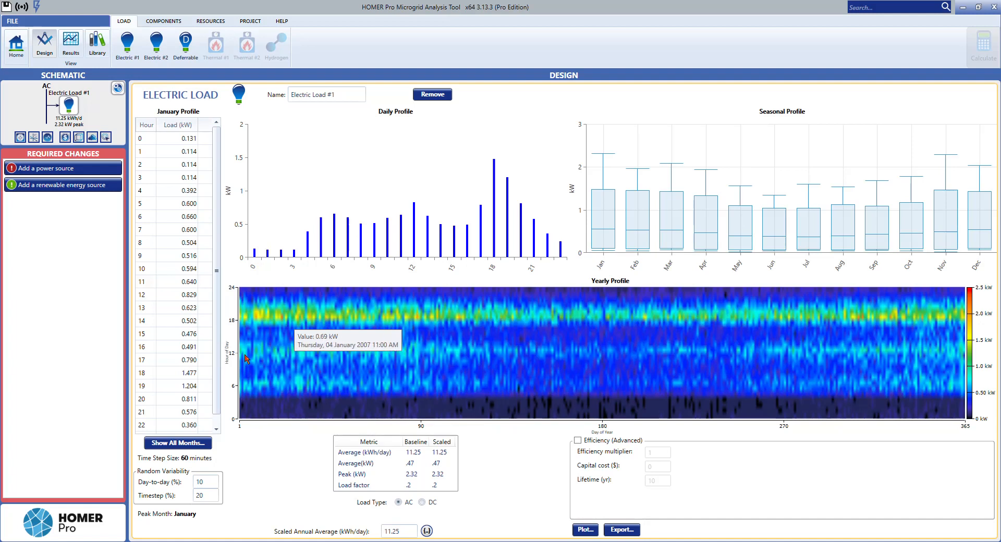
pyautogui.moveTo(342, 353)
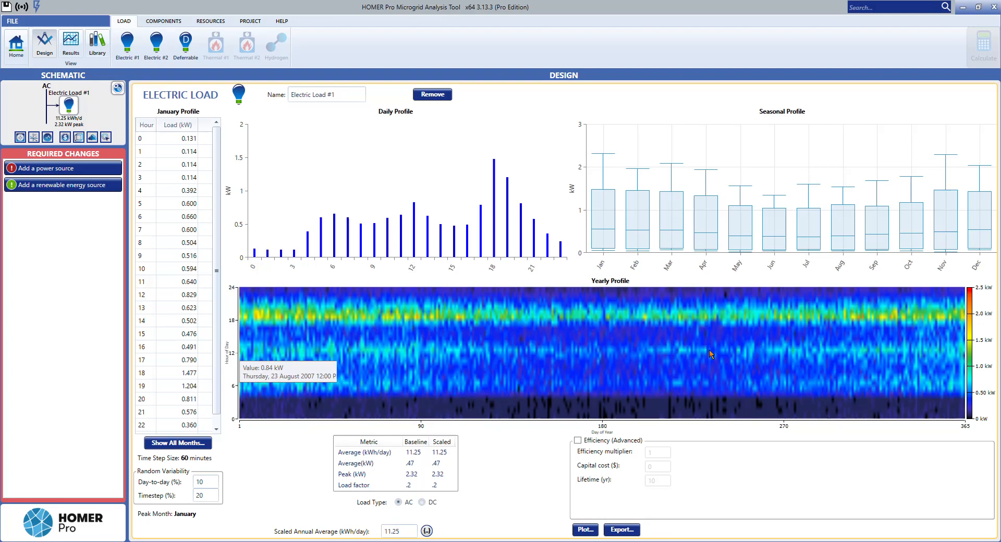
pyautogui.moveTo(249, 392)
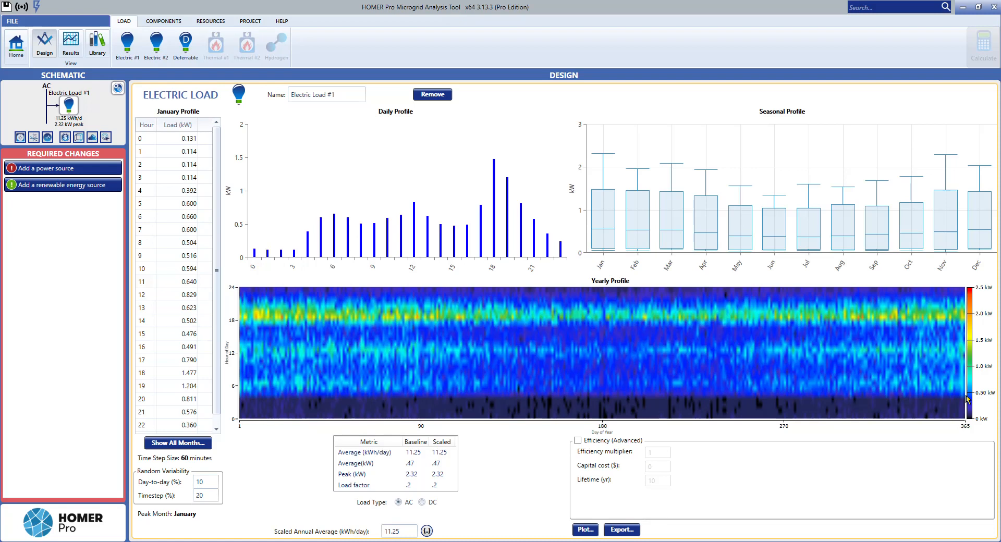
pyautogui.moveTo(755, 383)
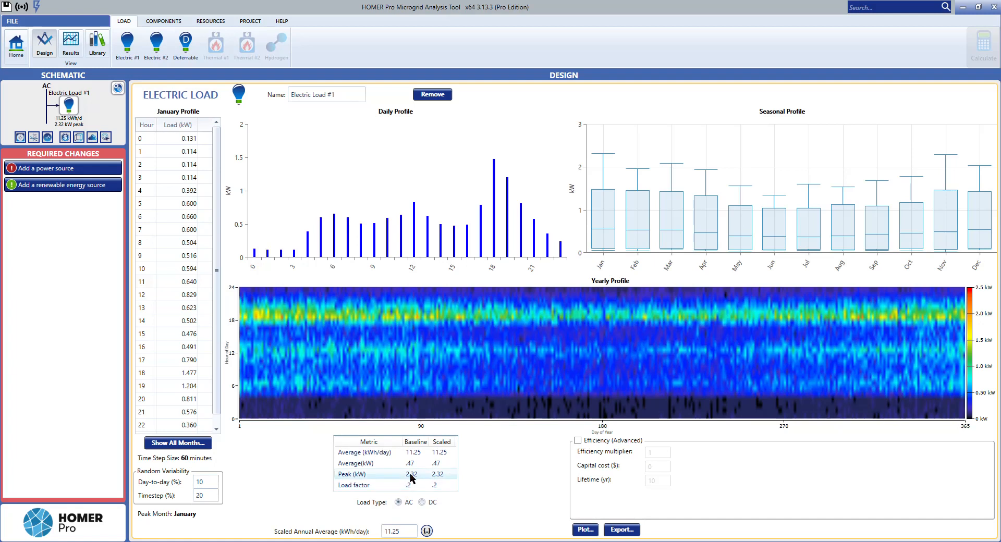
pyautogui.moveTo(439, 319)
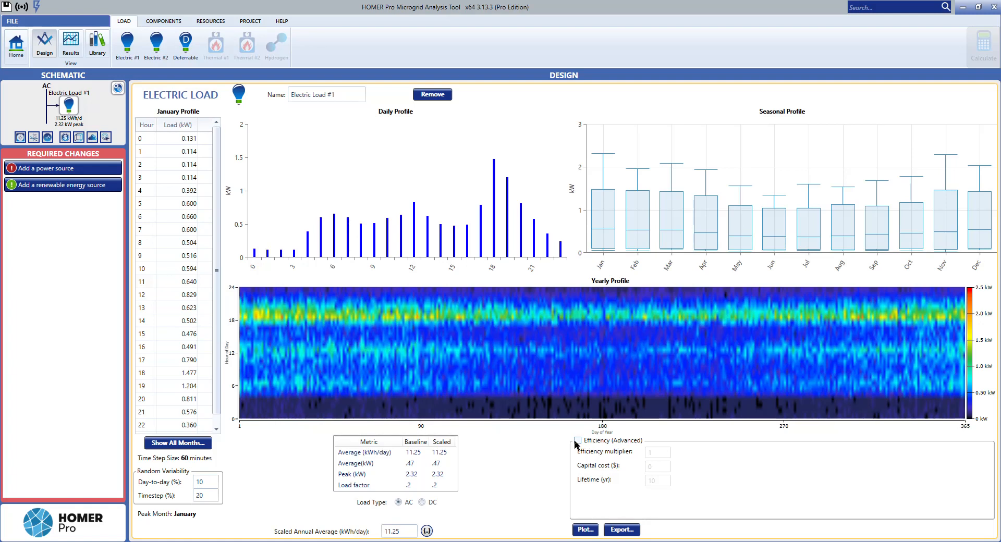
# Step: Plot the load's time series and examine its monthly averages, daily profiles, DMap and histogram, and close the analysis
pyautogui.click(584, 529)
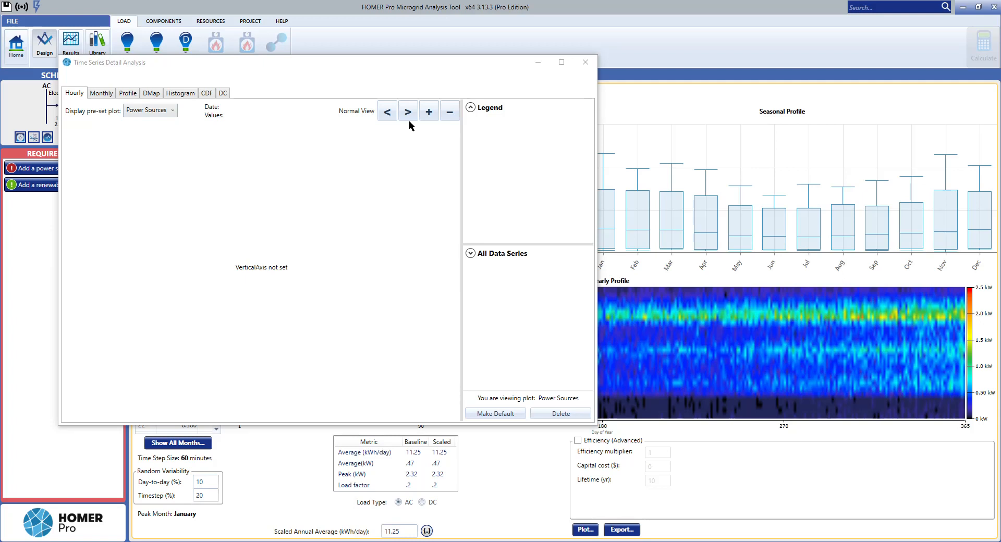
pyautogui.click(103, 95)
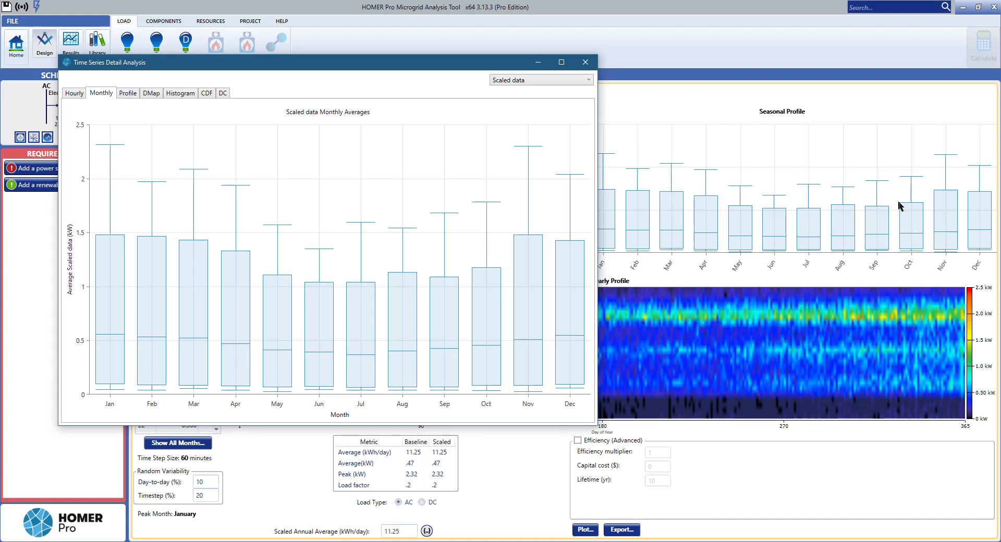
pyautogui.click(125, 94)
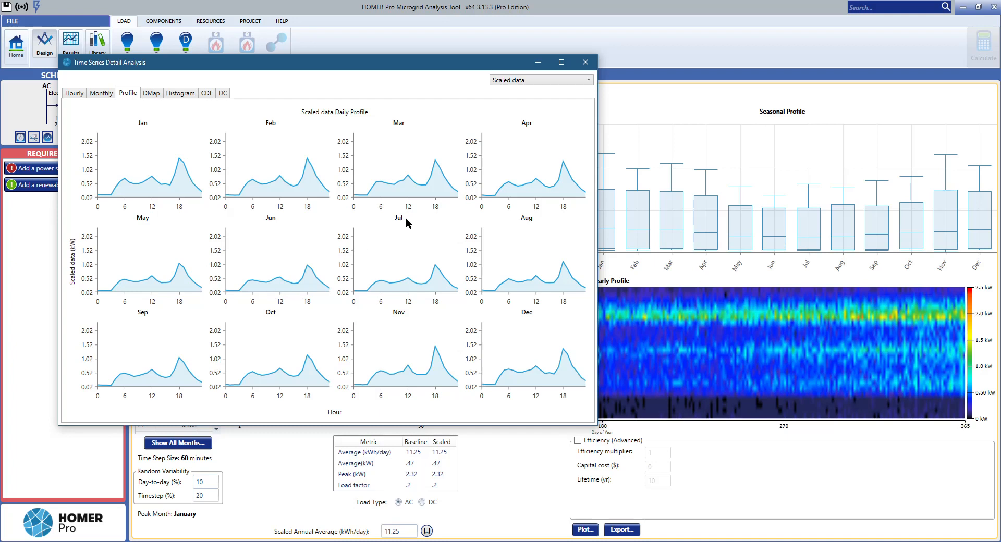
pyautogui.click(152, 94)
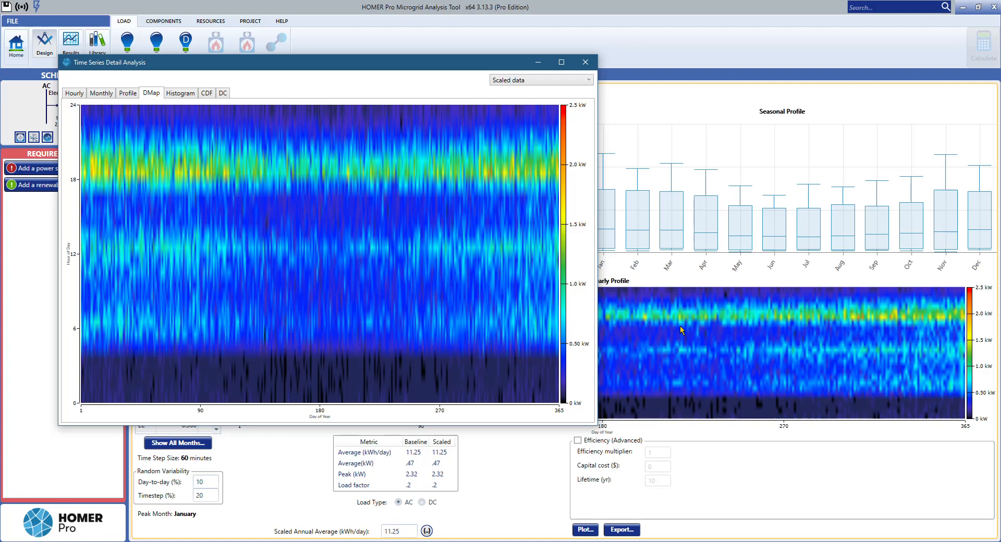
pyautogui.click(177, 97)
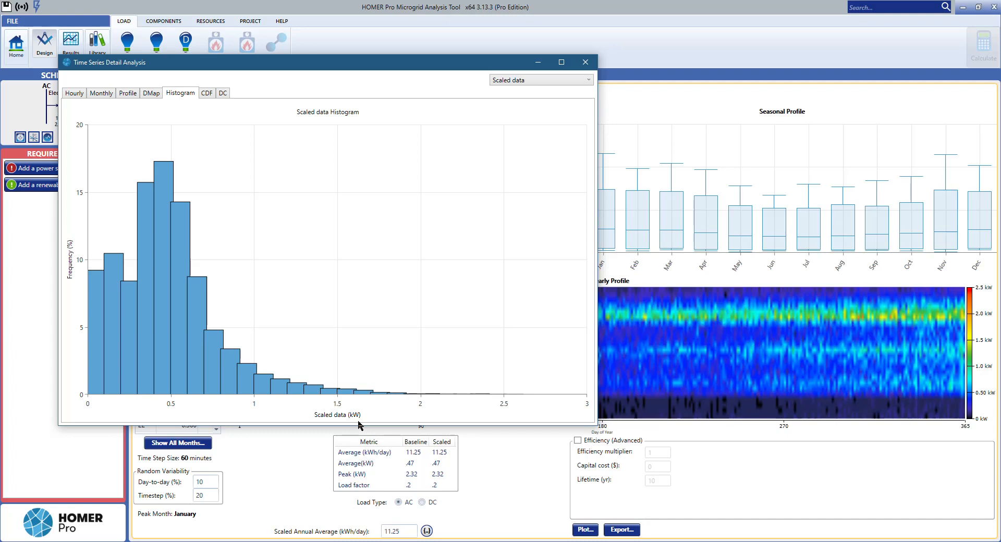
pyautogui.moveTo(167, 188)
pyautogui.click(855, 541)
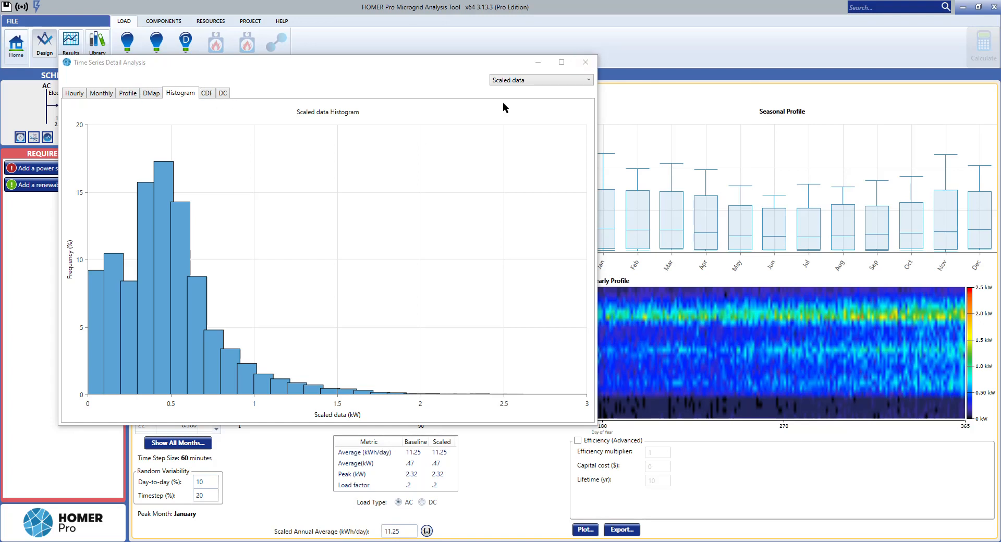
pyautogui.click(585, 63)
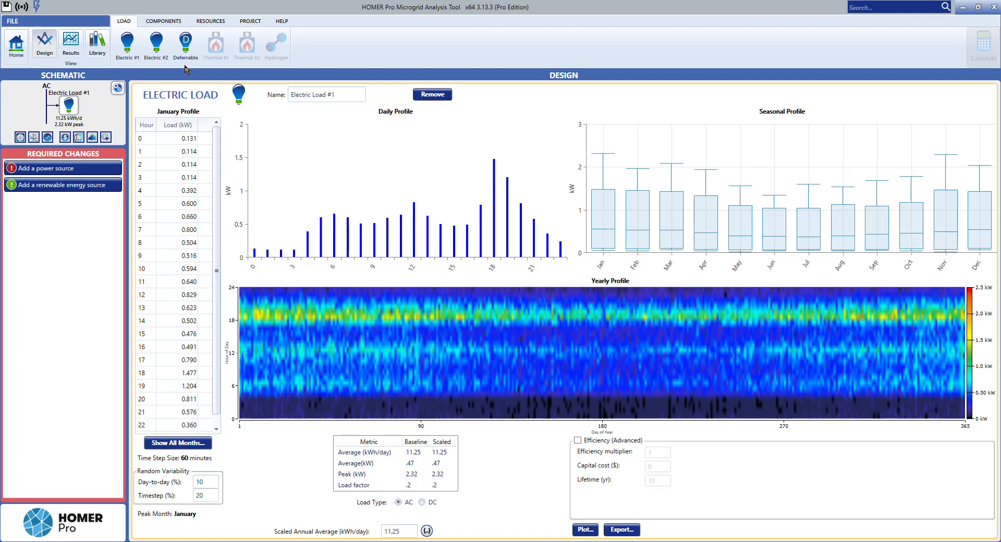
# Step: Open the generator setup and examine the available generic gensets, from Autosize Genset to Generic Large Genset (size-your-own)
pyautogui.click(165, 23)
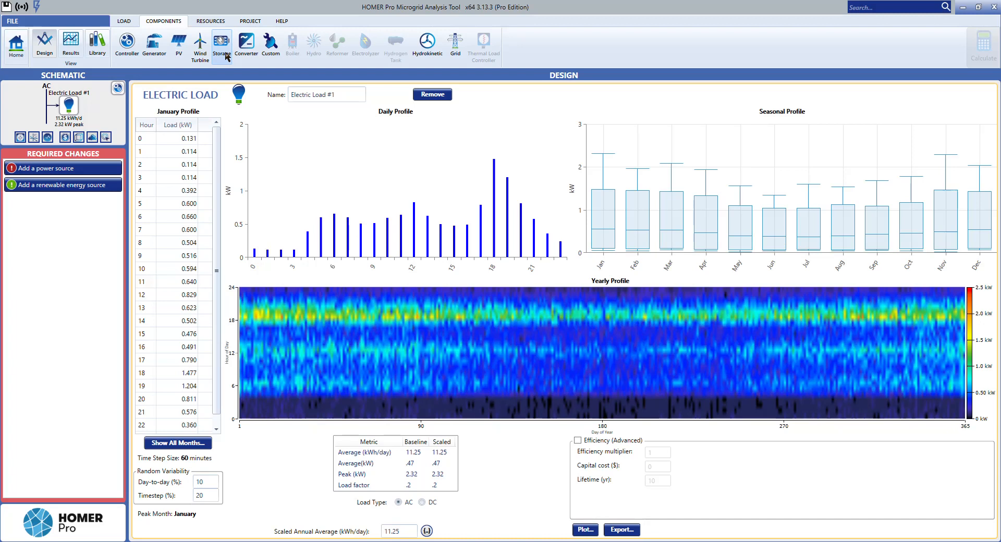
pyautogui.click(227, 60)
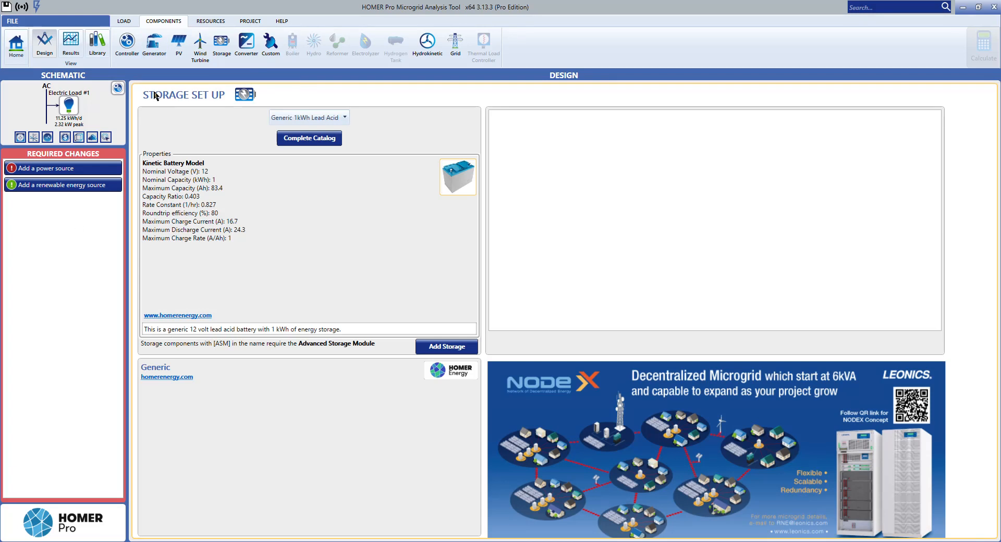
pyautogui.click(154, 43)
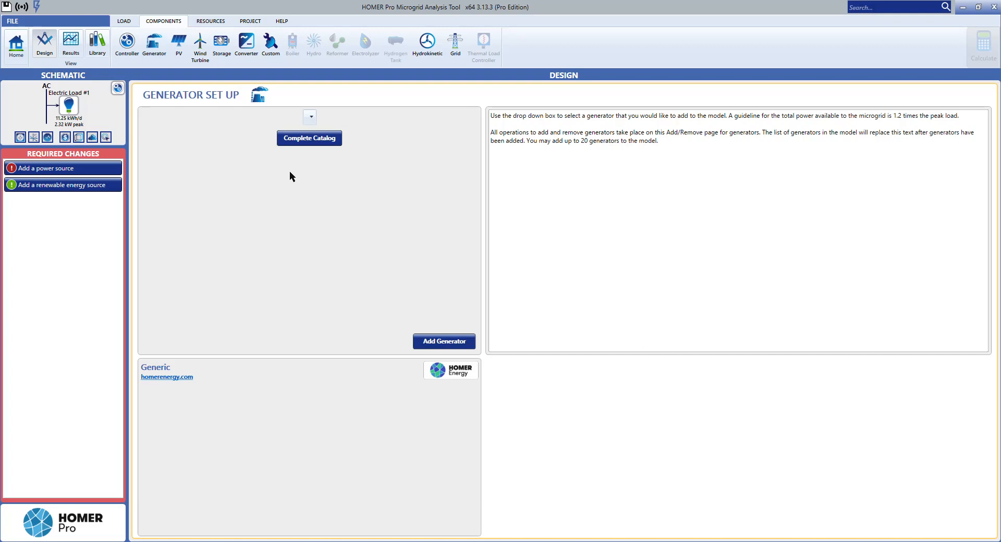
pyautogui.click(310, 118)
pyautogui.scroll(-2, 343, 180)
pyautogui.scroll(2, 342, 185)
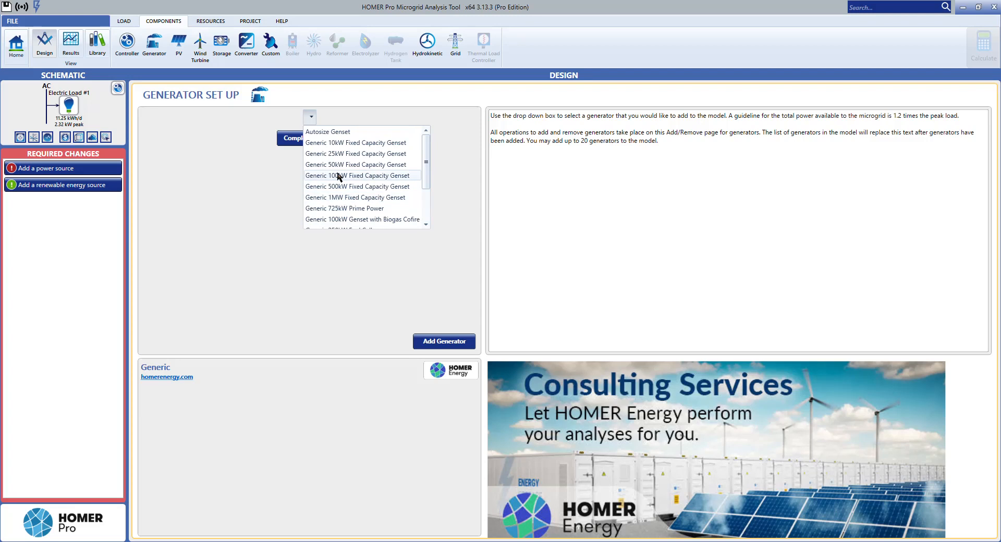
pyautogui.scroll(-2, 338, 183)
pyautogui.scroll(2, 365, 198)
pyautogui.scroll(-2, 334, 197)
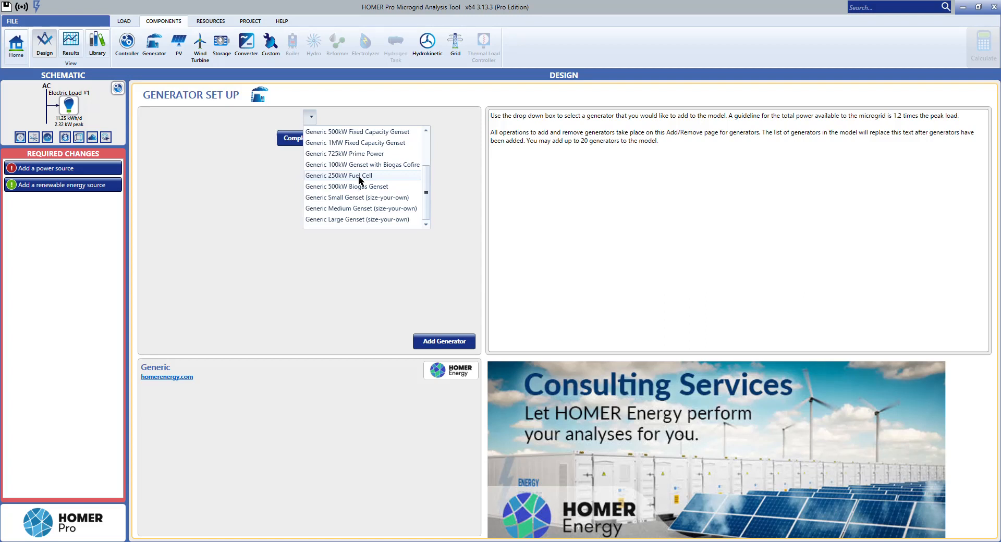
pyautogui.click(277, 164)
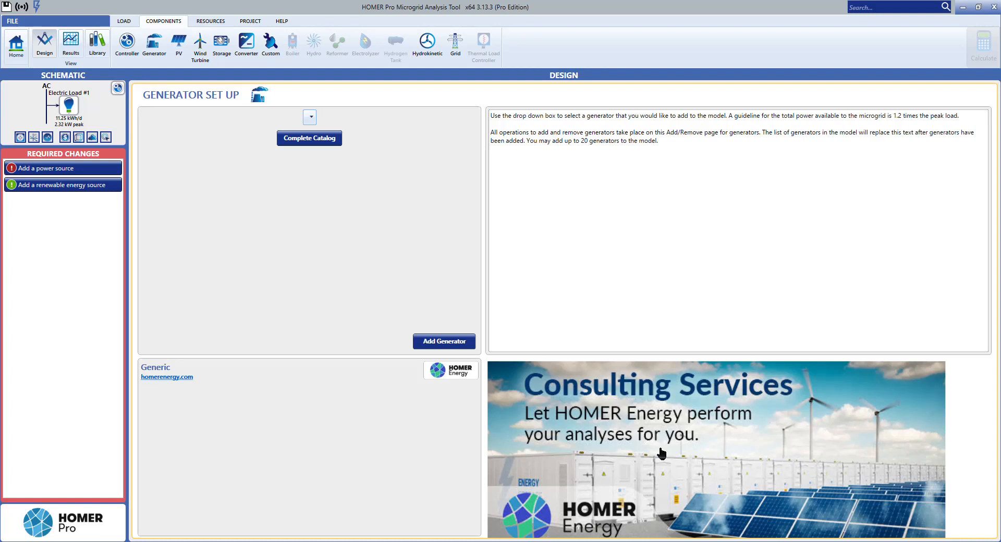
# Step: Browse the complete generator catalog by manufacturer, capacity and fuel, and leave it without choosing a model
pyautogui.click(309, 139)
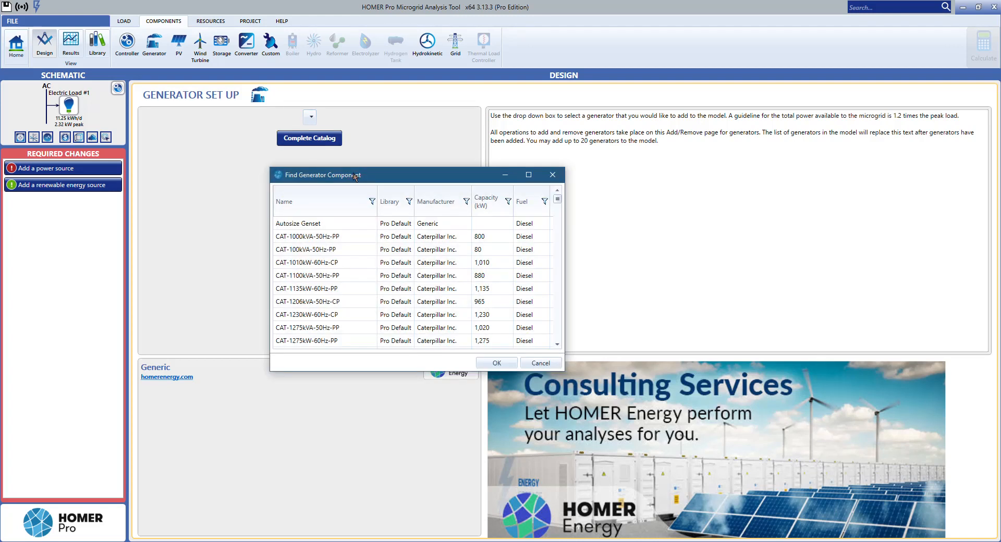
pyautogui.moveTo(555, 199); pyautogui.dragTo(558, 250)
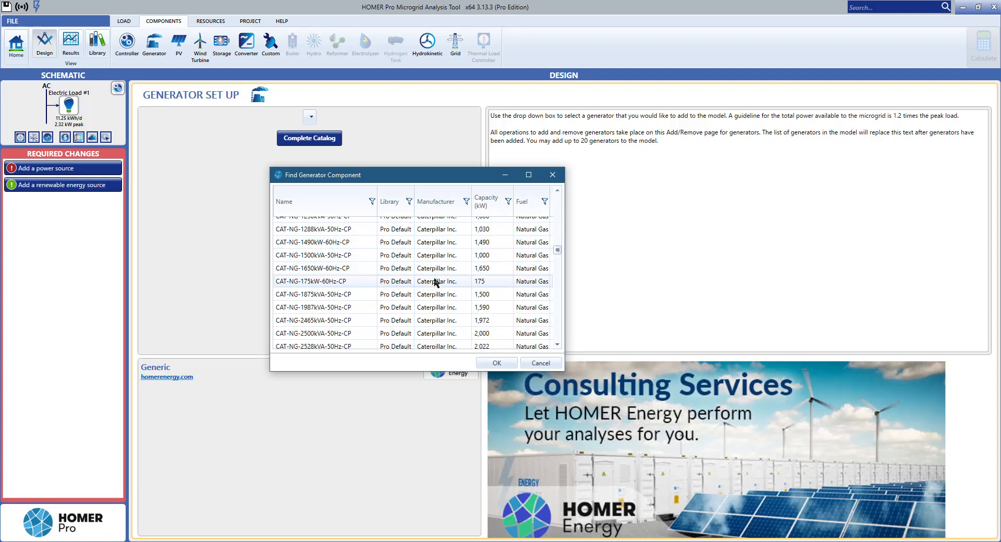
pyautogui.moveTo(555, 250); pyautogui.dragTo(555, 337)
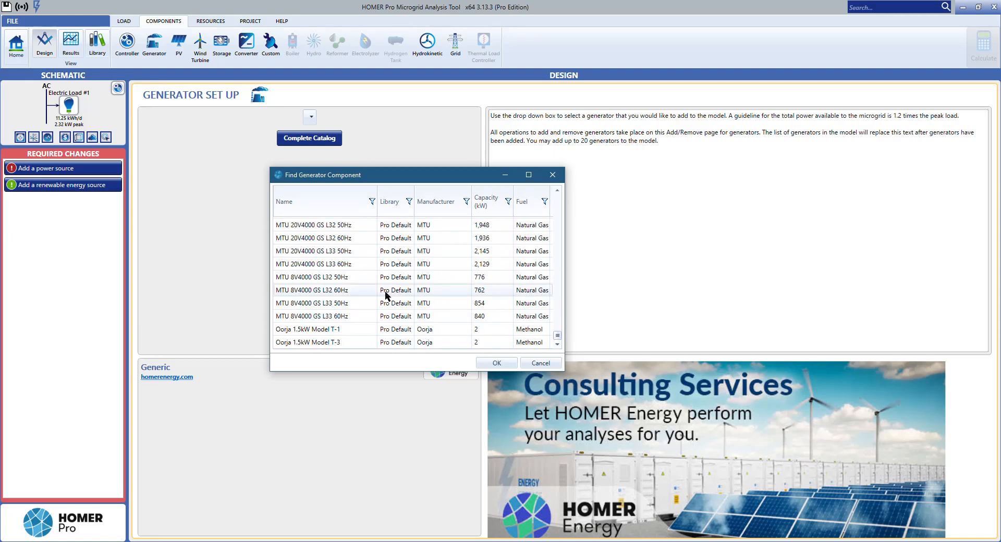
pyautogui.scroll(10, 386, 295)
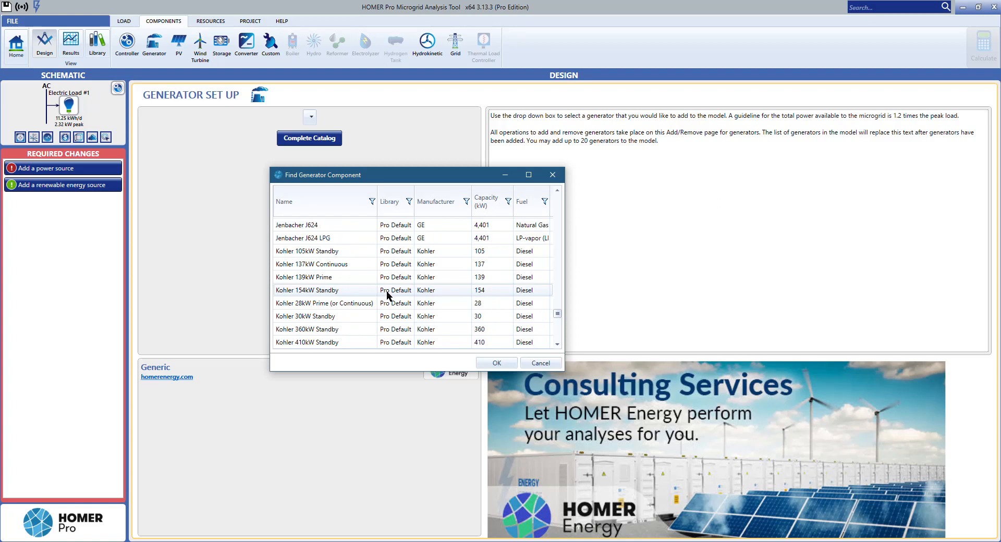
pyautogui.moveTo(557, 305); pyautogui.dragTo(540, 186)
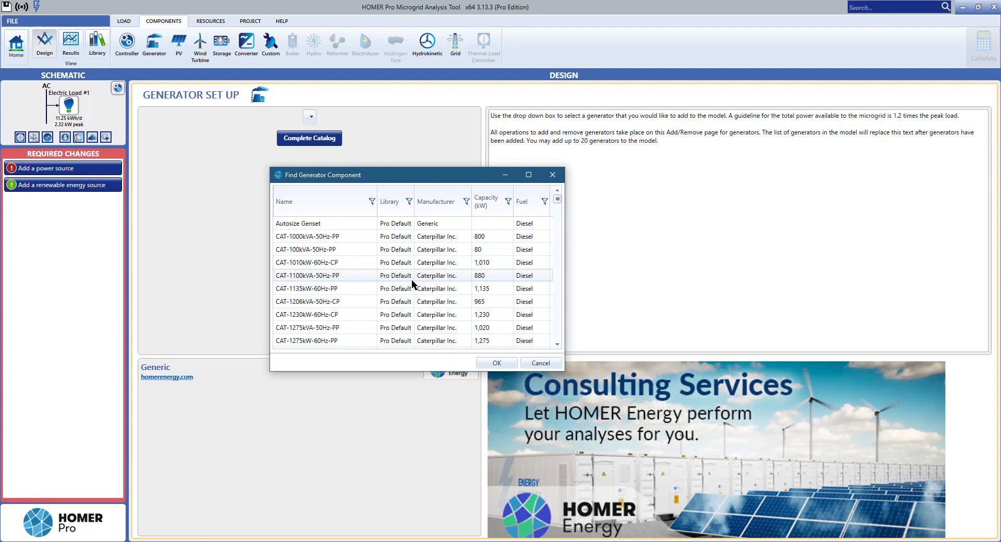
pyautogui.click(530, 363)
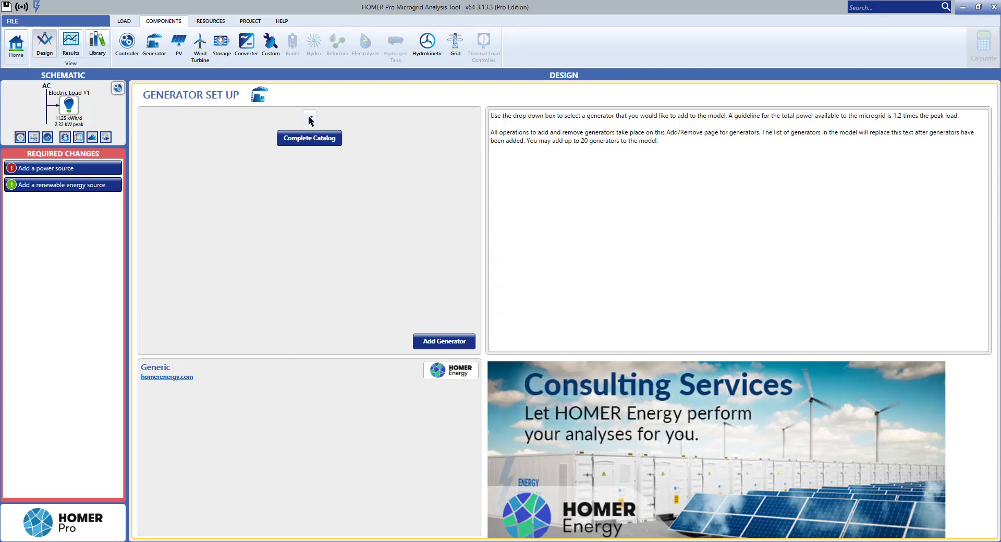
# Step: Add the Generic 50kW Fixed Capacity Genset to the microgrid design
pyautogui.click(311, 118)
pyautogui.scroll(3, 355, 172)
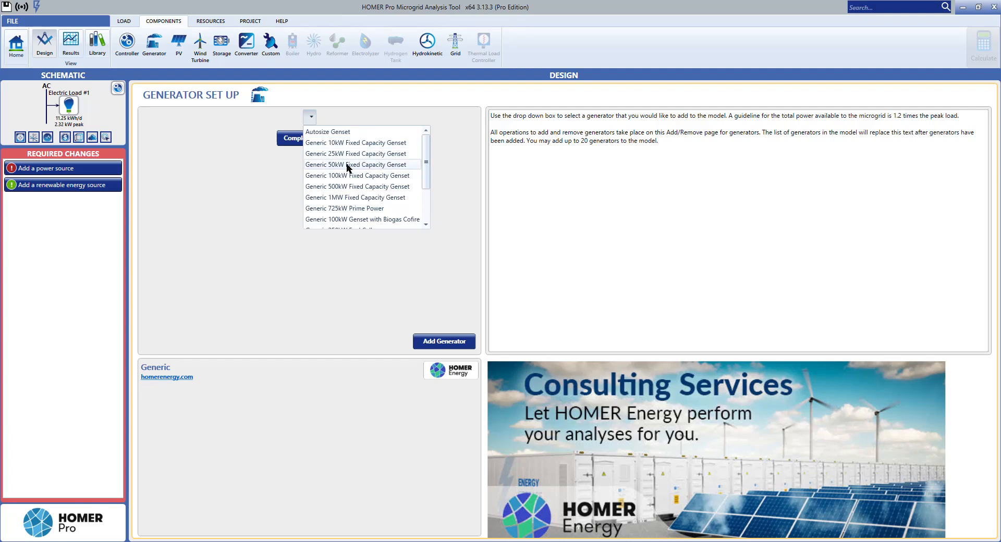
pyautogui.click(348, 165)
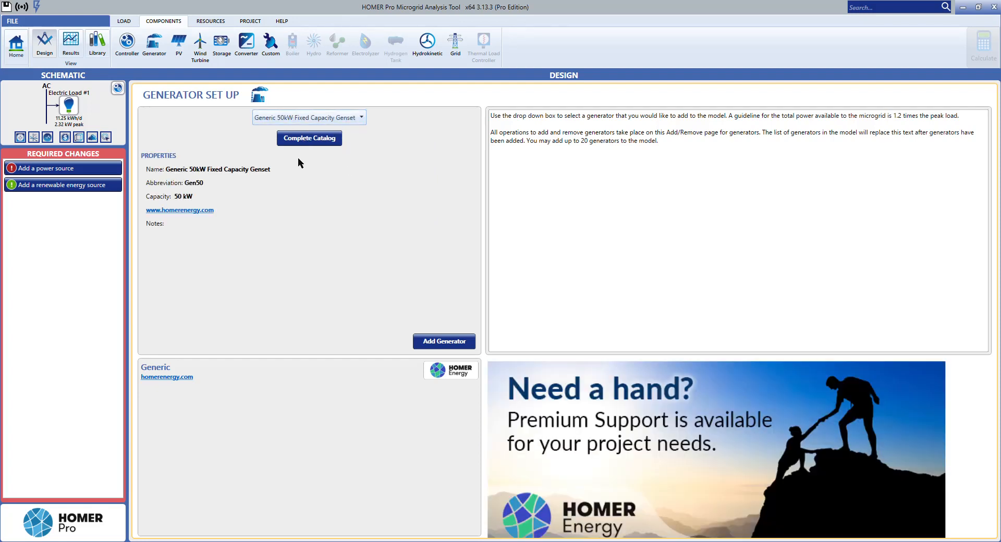
pyautogui.click(432, 344)
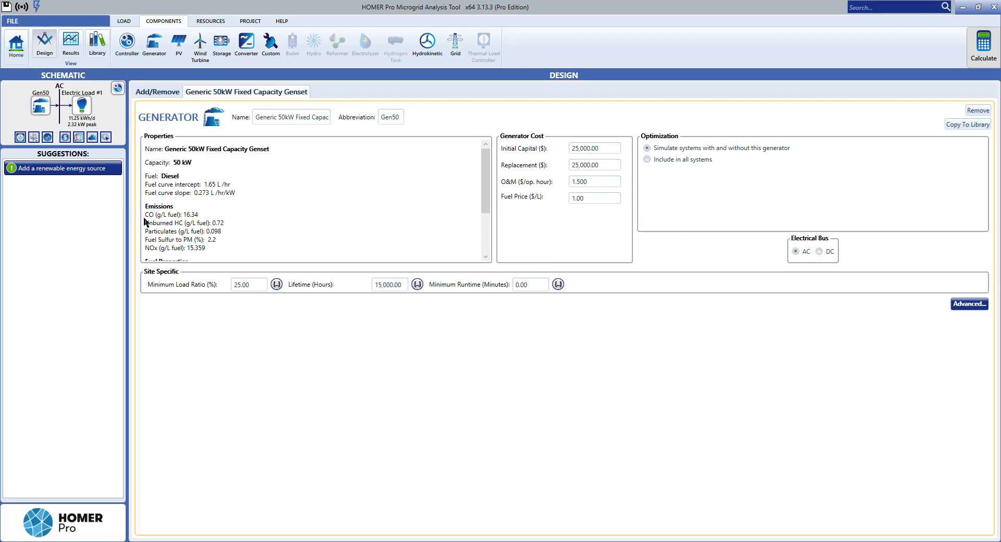
# Step: Examine the genset's fuel curve, emissions and fuel properties, along with its initial capital and replacement costs
pyautogui.scroll(-2, 145, 219)
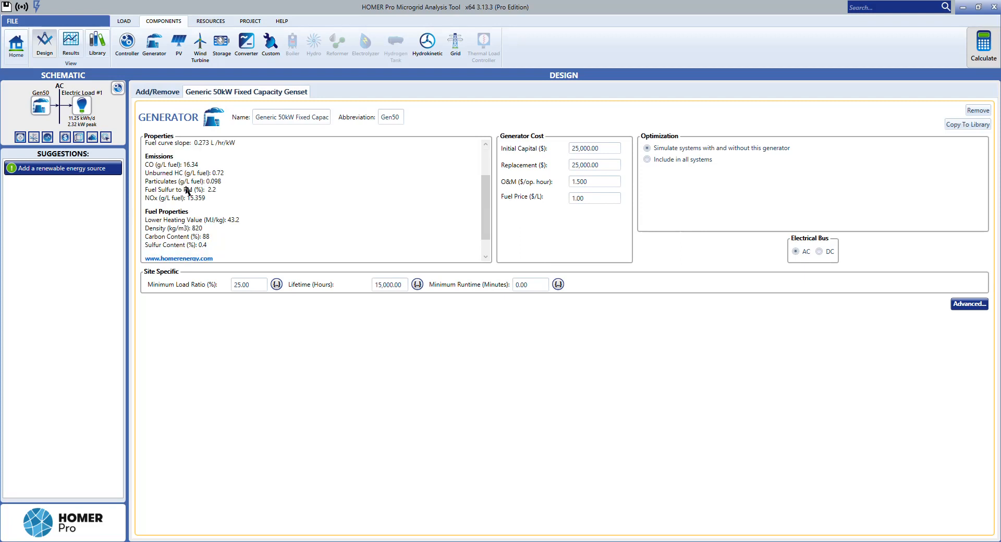
pyautogui.scroll(-1, 181, 222)
pyautogui.scroll(3, 292, 235)
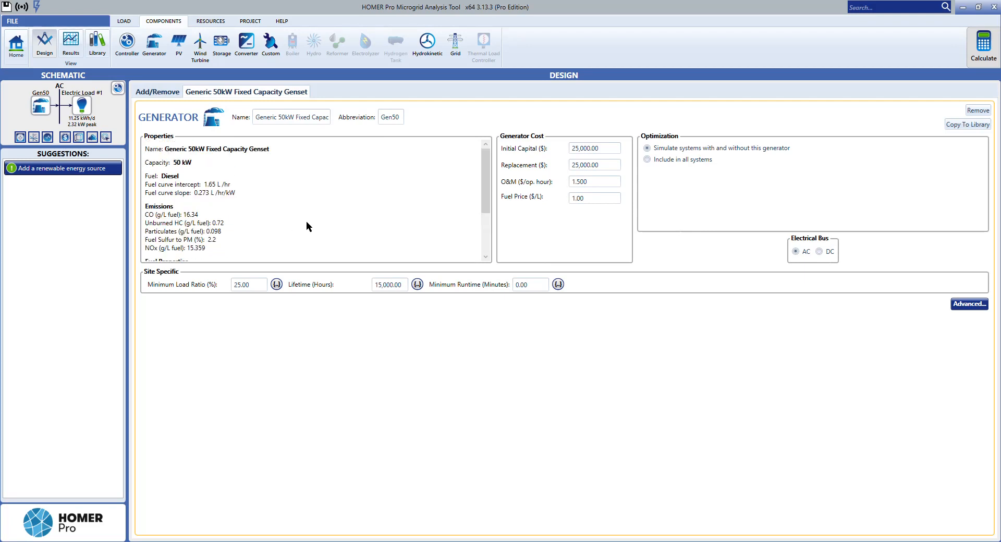
pyautogui.doubleClick(604, 148)
pyautogui.doubleClick(606, 166)
pyautogui.click(608, 166)
pyautogui.doubleClick(591, 166)
pyautogui.click(601, 164)
# Step: Try the genset on the DC electrical bus, return it to AC, and view its advanced fuel resource properties
pyautogui.click(821, 253)
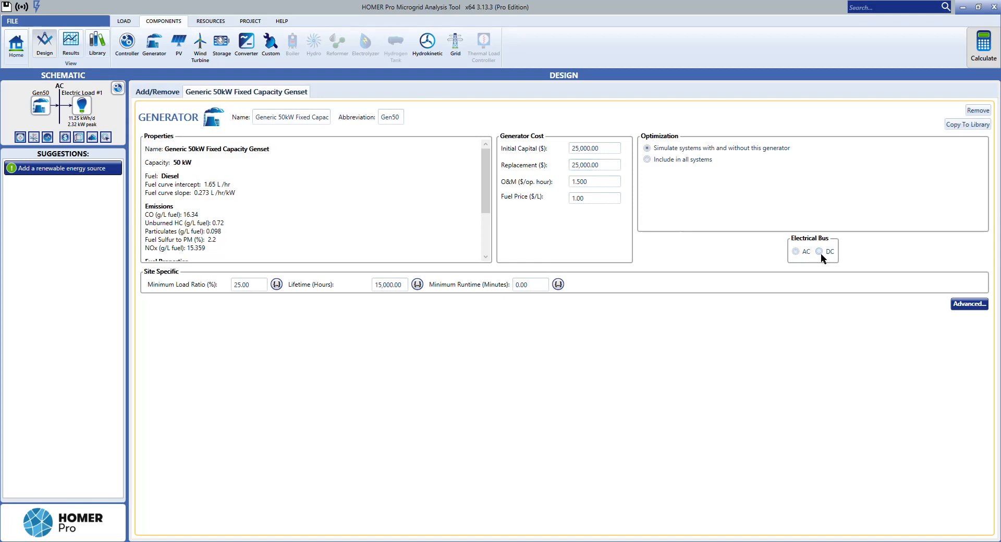
pyautogui.click(795, 253)
pyautogui.click(818, 251)
pyautogui.click(969, 307)
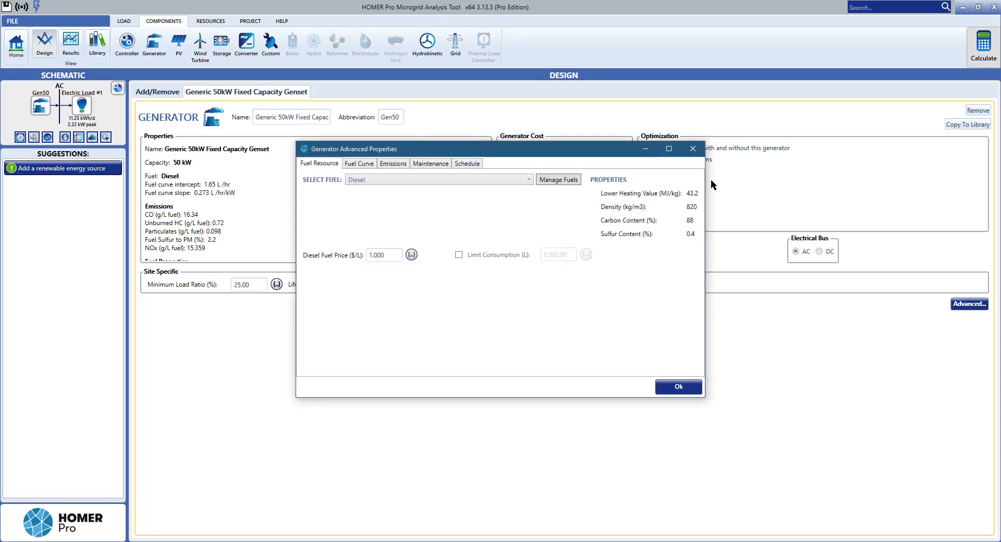
pyautogui.click(692, 149)
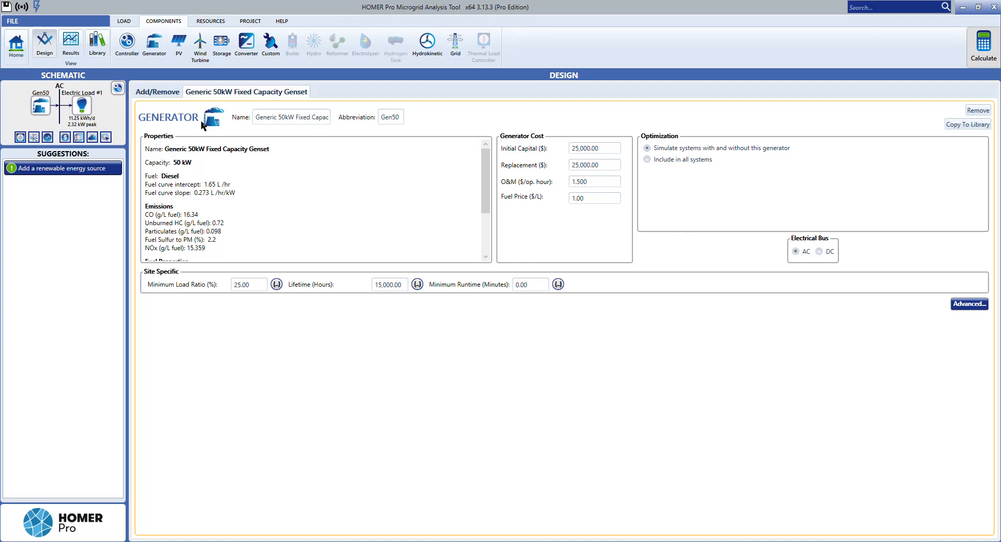
# Step: Open the PV setup and examine the available PV technologies, keeping Generic flat plate PV selected
pyautogui.click(189, 50)
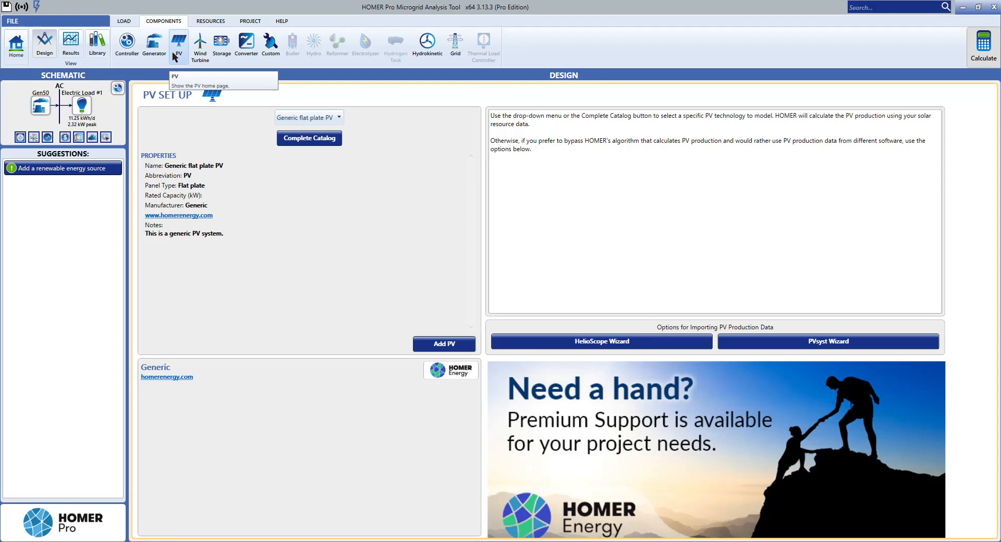
pyautogui.click(288, 119)
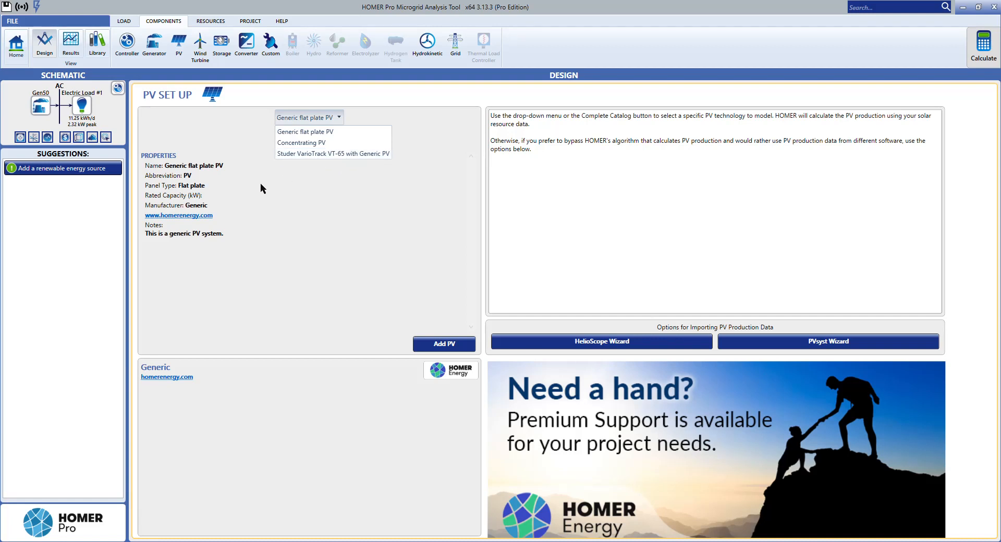
pyautogui.click(261, 199)
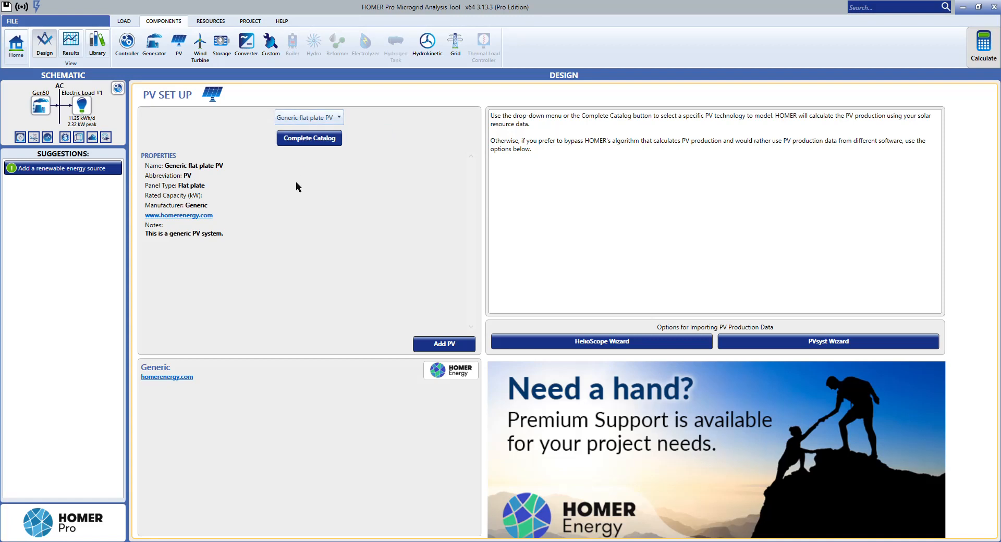
# Step: Browse the complete catalog of PV components, examining the manufacturers, capacities and derating factors, and close it without choosing another model
pyautogui.click(303, 141)
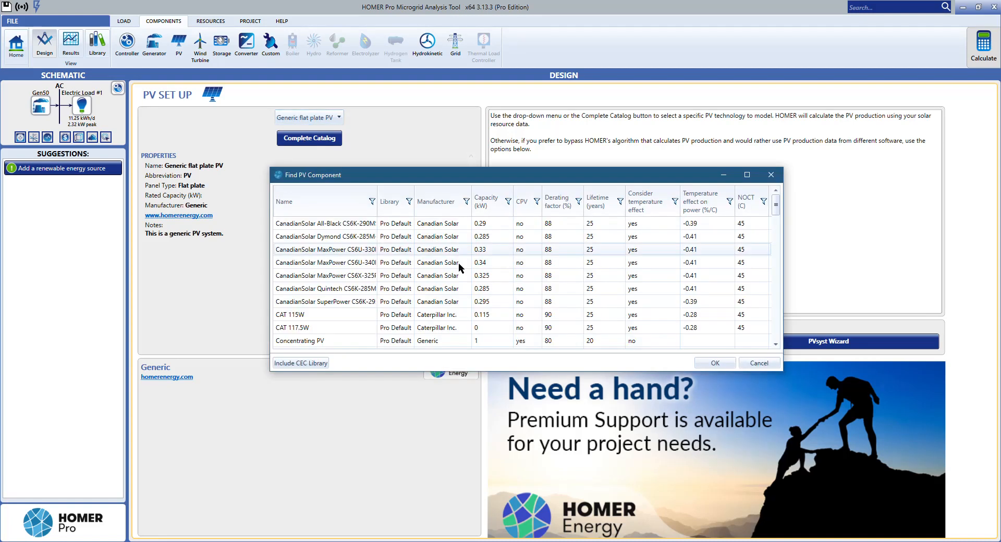
pyautogui.moveTo(777, 208); pyautogui.dragTo(784, 316)
pyautogui.scroll(2, 784, 320)
pyautogui.scroll(2, 784, 312)
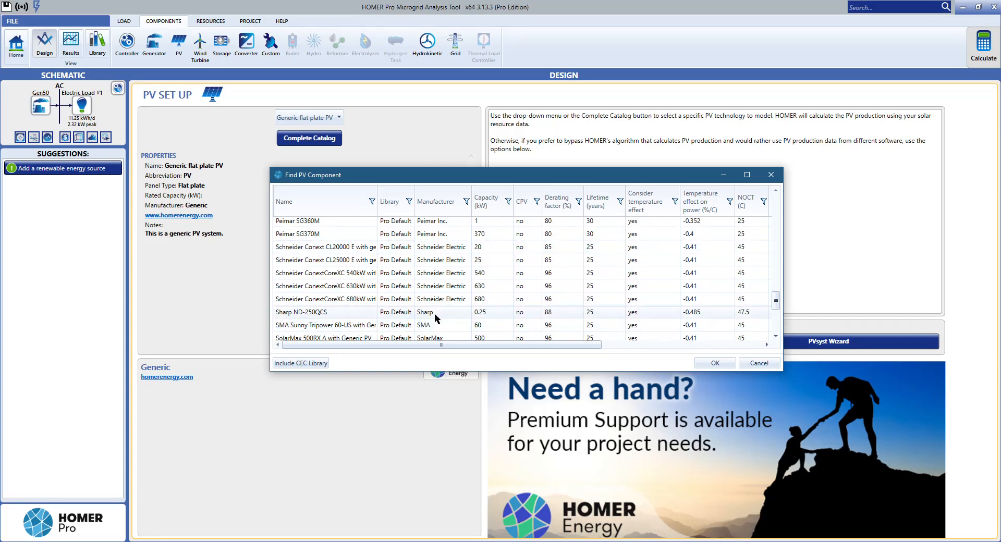
pyautogui.scroll(-3, 469, 303)
pyautogui.scroll(5, 545, 310)
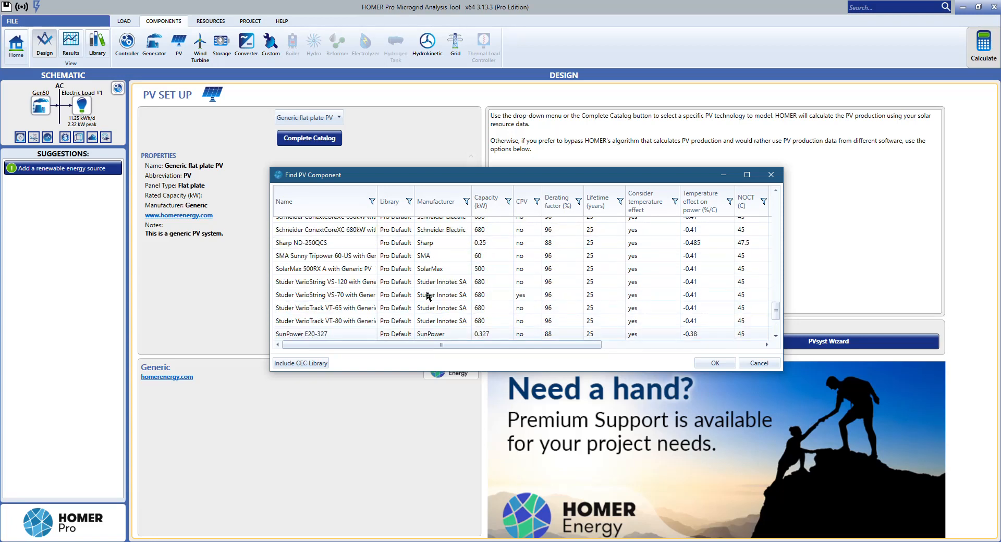
pyautogui.scroll(10, 427, 296)
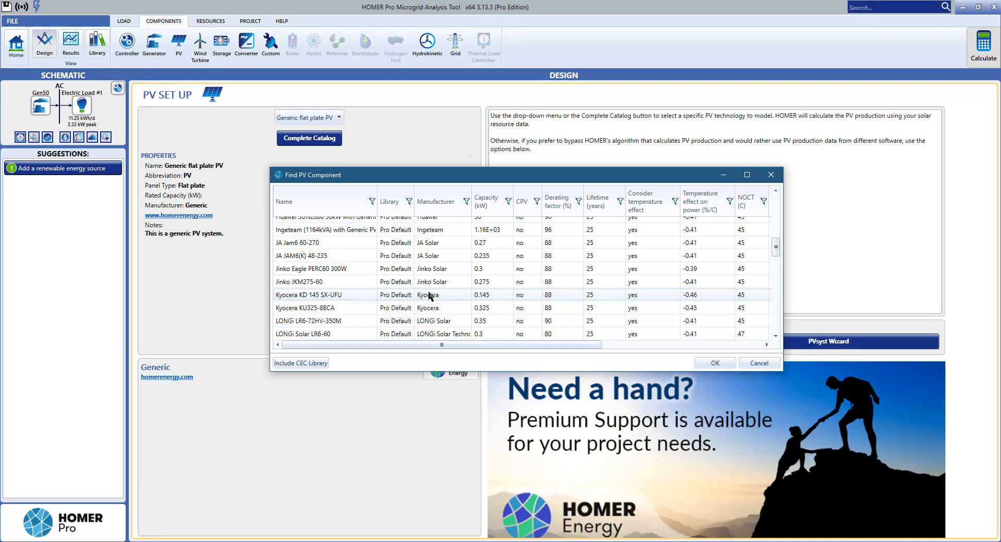
pyautogui.scroll(1, 428, 296)
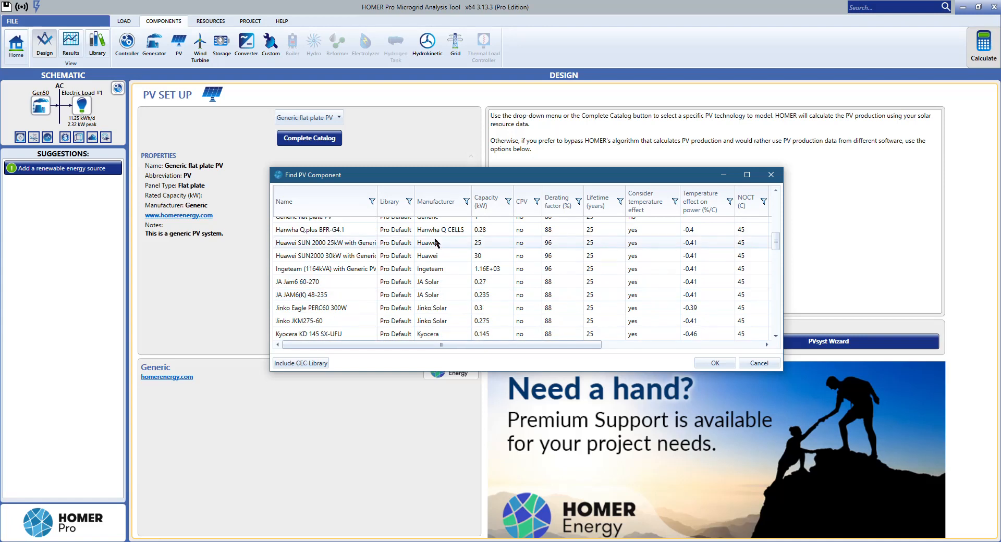
pyautogui.scroll(1, 433, 255)
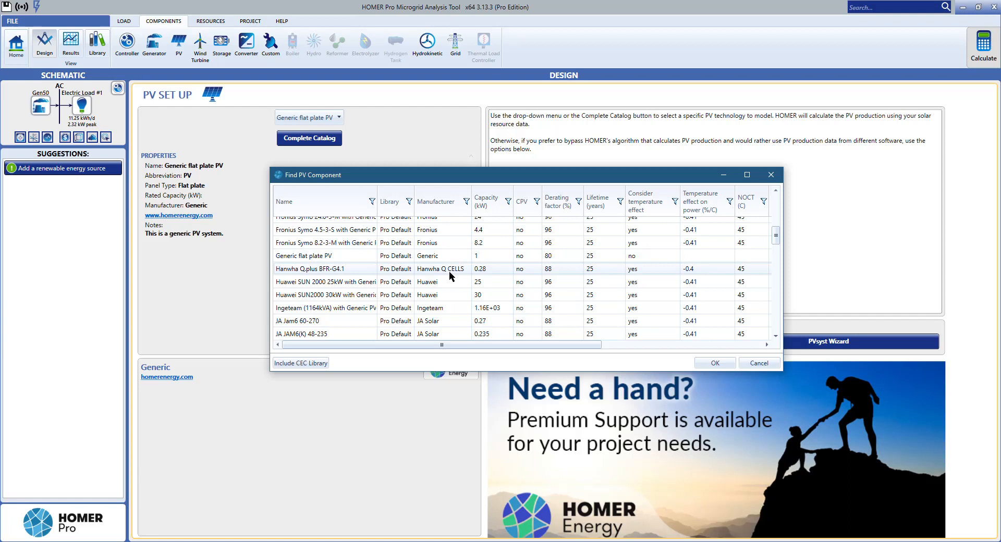
pyautogui.scroll(5, 452, 275)
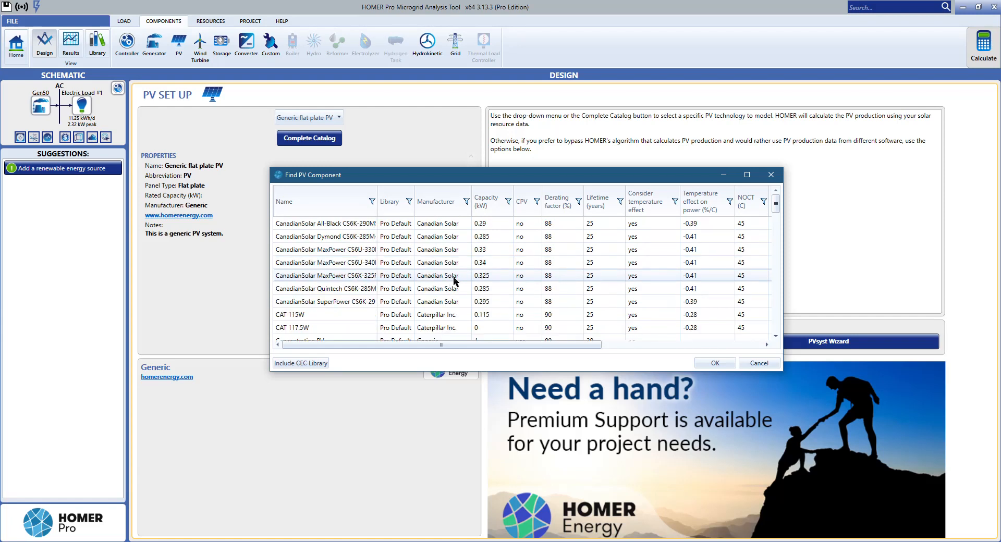
pyautogui.click(770, 176)
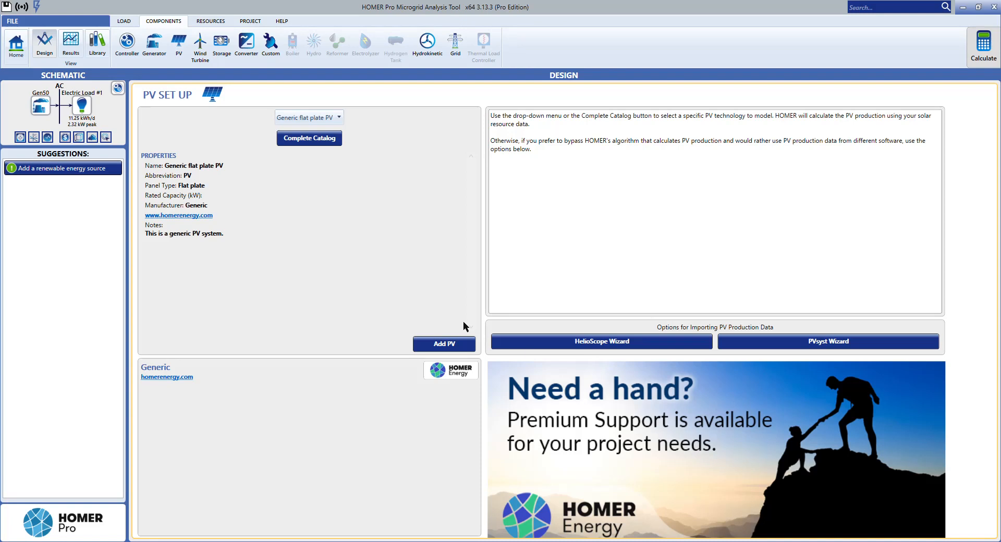
# Step: Add the Generic flat plate PV to the microgrid design and examine its replacement cost
pyautogui.click(448, 348)
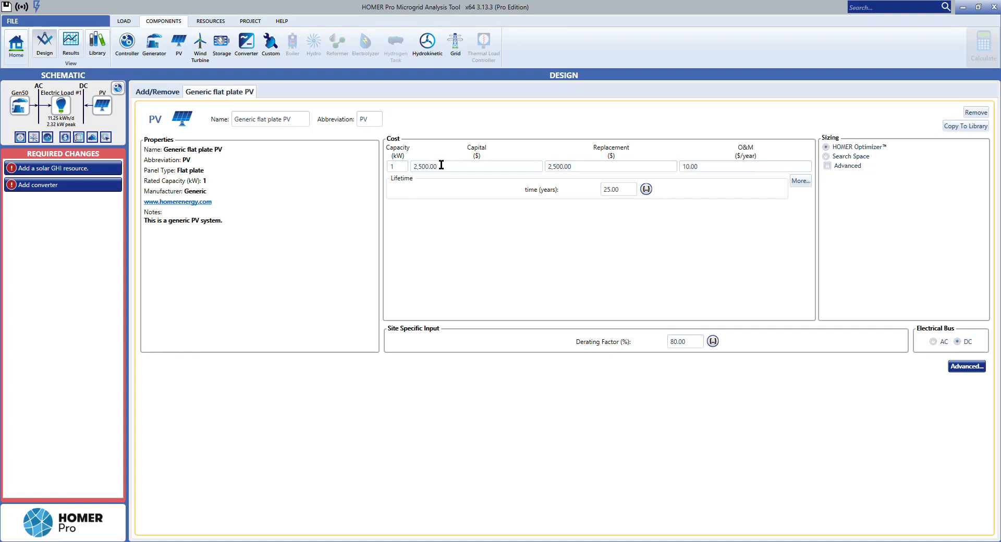
pyautogui.click(593, 166)
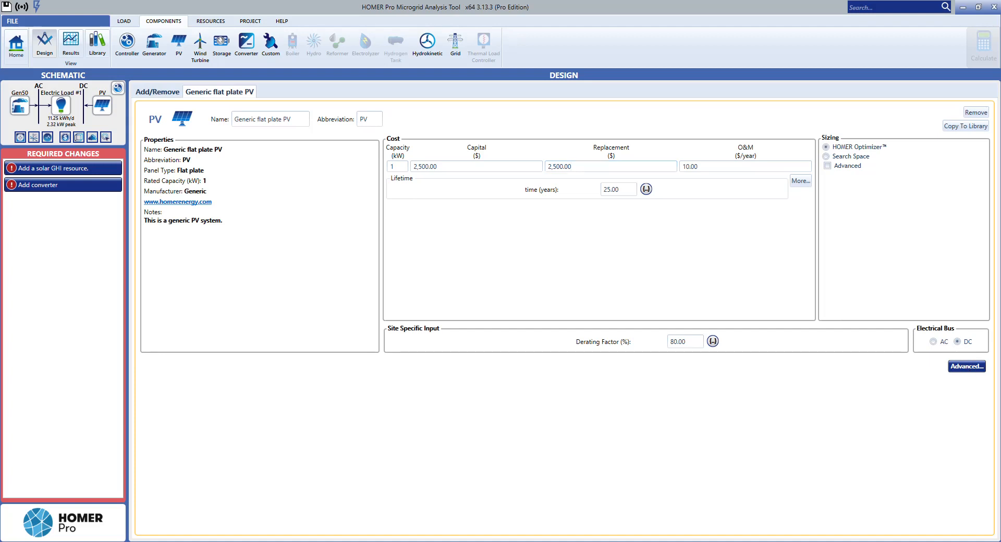
# Step: Open the PV's advanced properties and try explicit Maximum Power Point Tracker modelling, turning it off again after examining its options
pyautogui.click(961, 368)
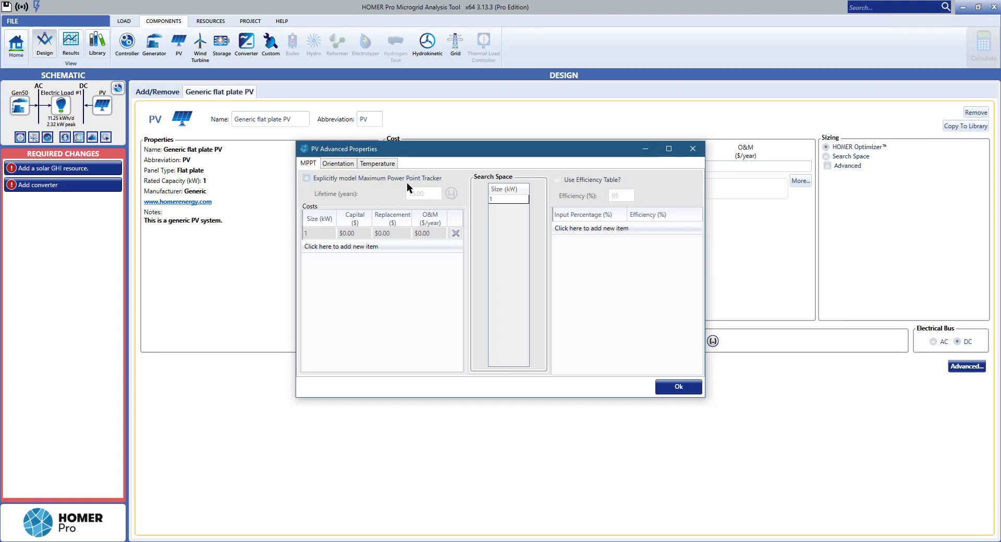
pyautogui.click(308, 180)
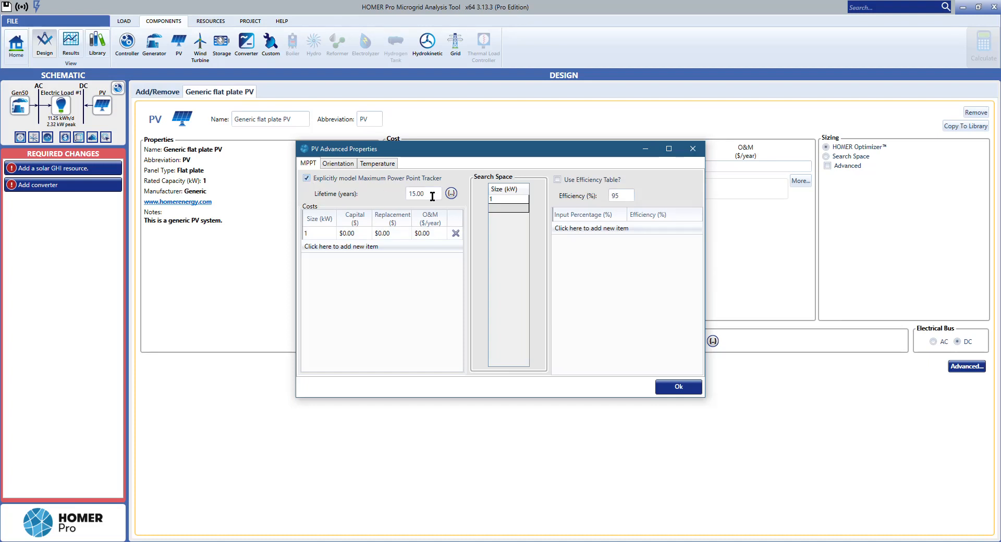
pyautogui.click(319, 181)
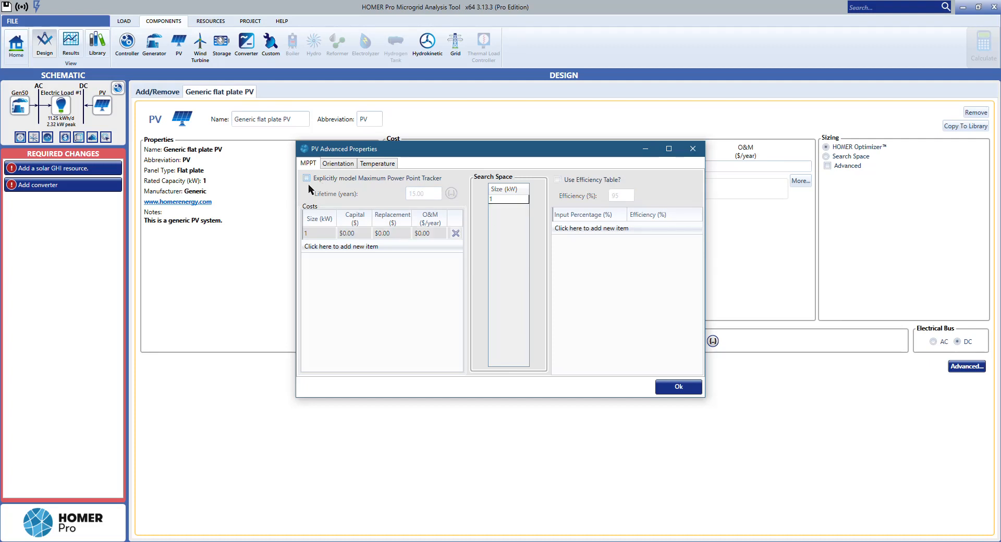
pyautogui.click(308, 181)
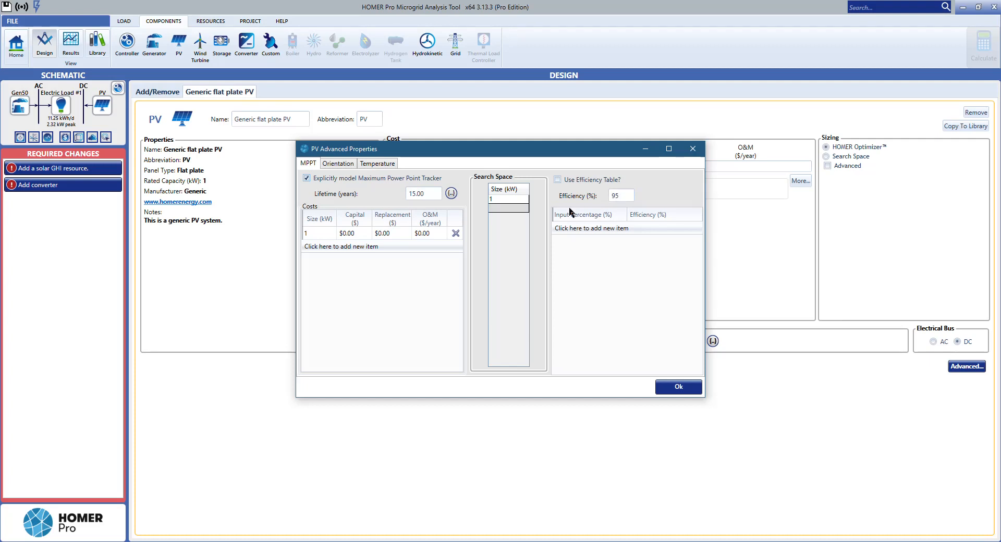
pyautogui.click(328, 179)
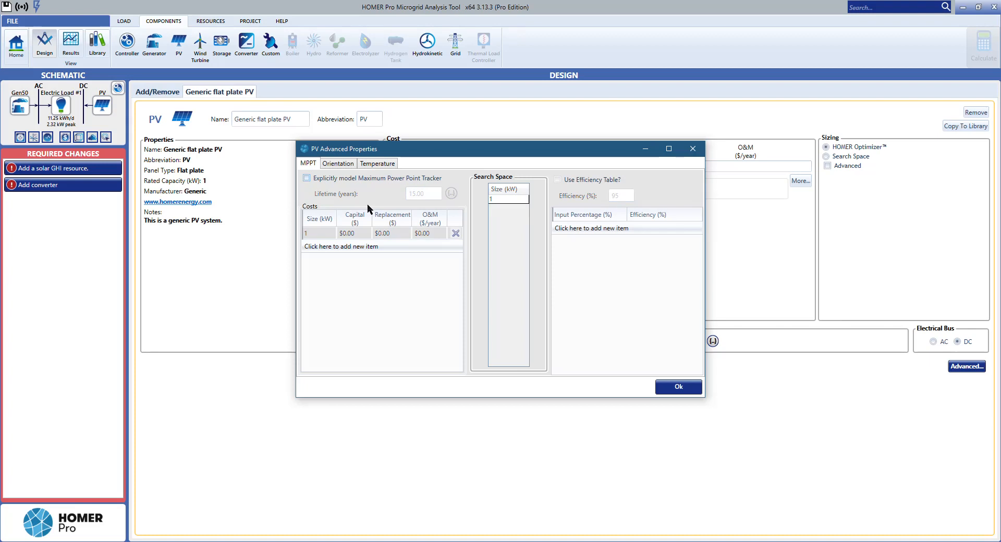
# Step: Examine the PV orientation settings, including the tracking system choices and the default slope and azimuth options, keeping No Tracking and both defaults
pyautogui.click(336, 164)
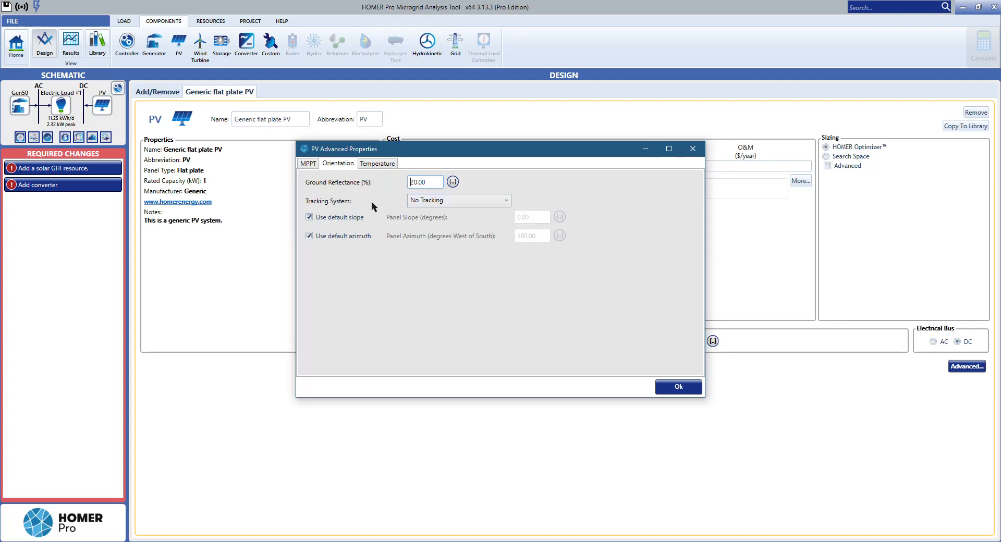
pyautogui.click(450, 200)
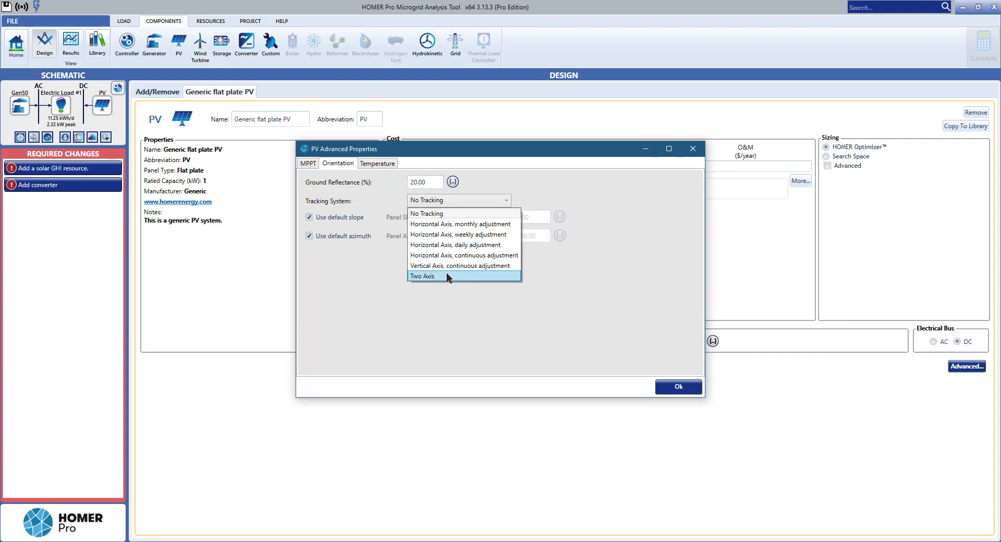
pyautogui.click(390, 280)
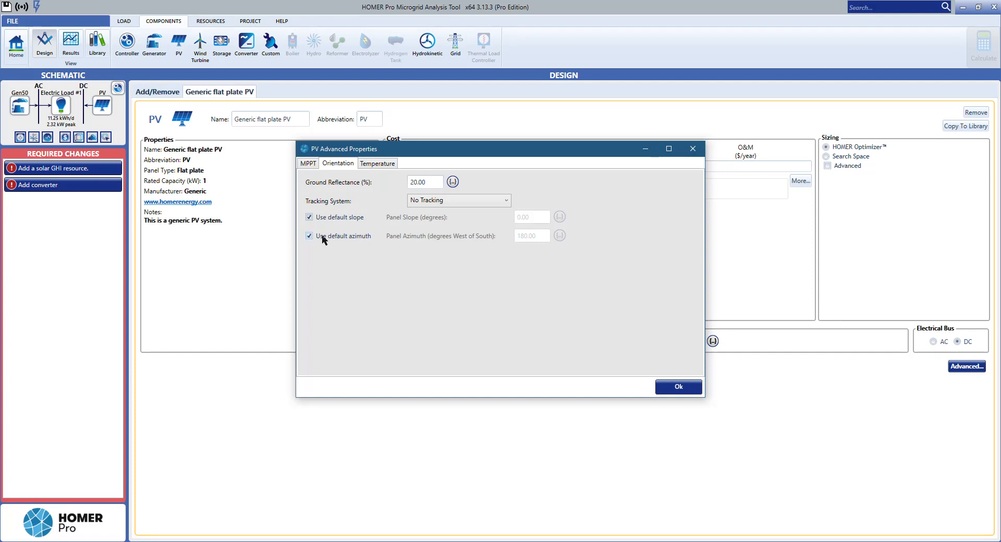
pyautogui.click(311, 217)
pyautogui.click(315, 216)
pyautogui.click(348, 237)
pyautogui.click(309, 236)
# Step: Enable temperature effects for the PV and accept the advanced properties
pyautogui.click(383, 165)
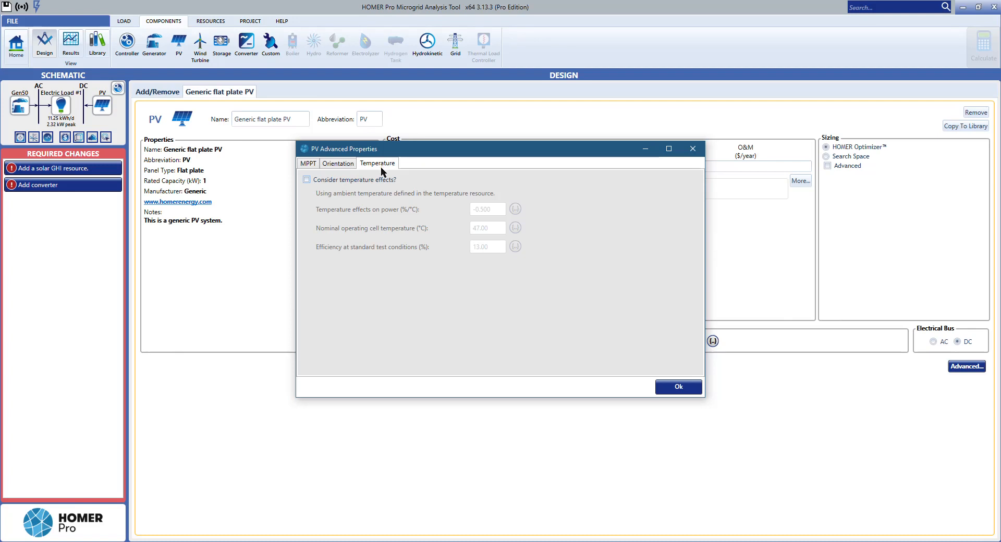
pyautogui.click(344, 180)
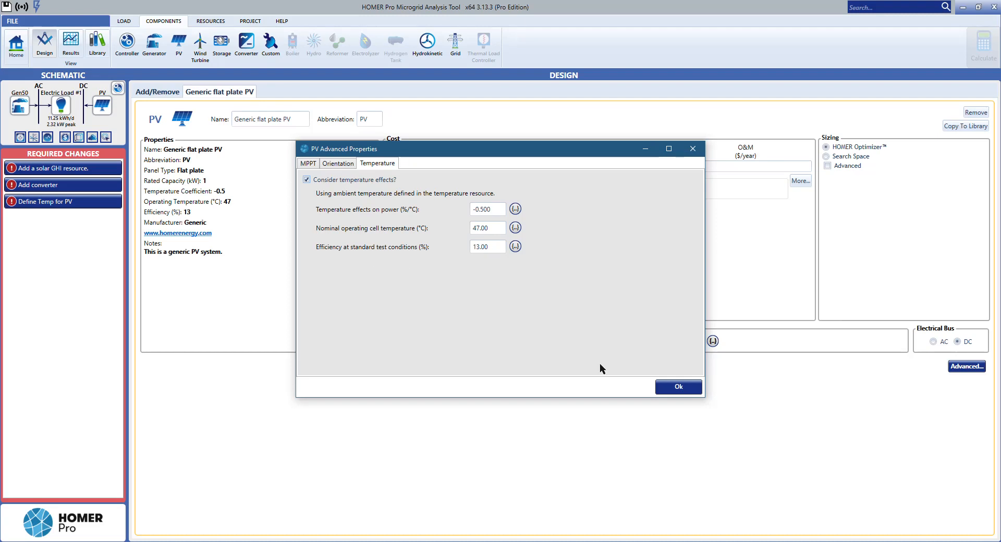
pyautogui.click(676, 388)
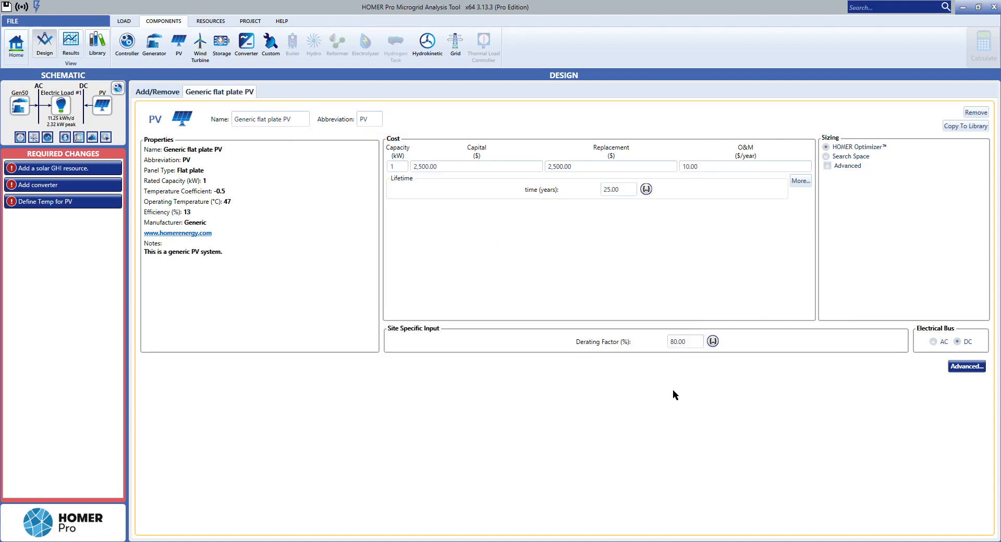
# Step: Open the wind turbine setup, examine the available turbines and the complete catalog, and close it with Generic 3 kW still selected
pyautogui.click(207, 56)
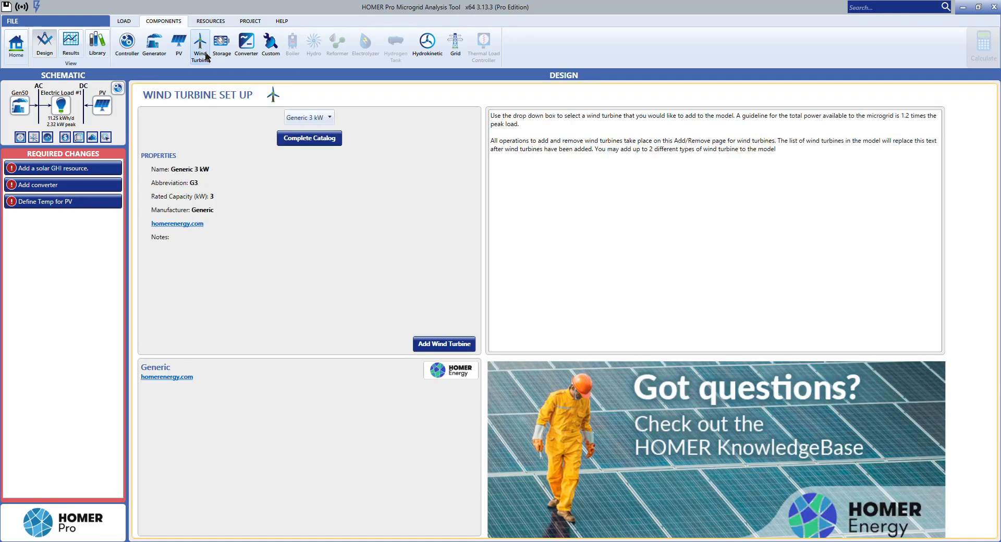
pyautogui.click(319, 119)
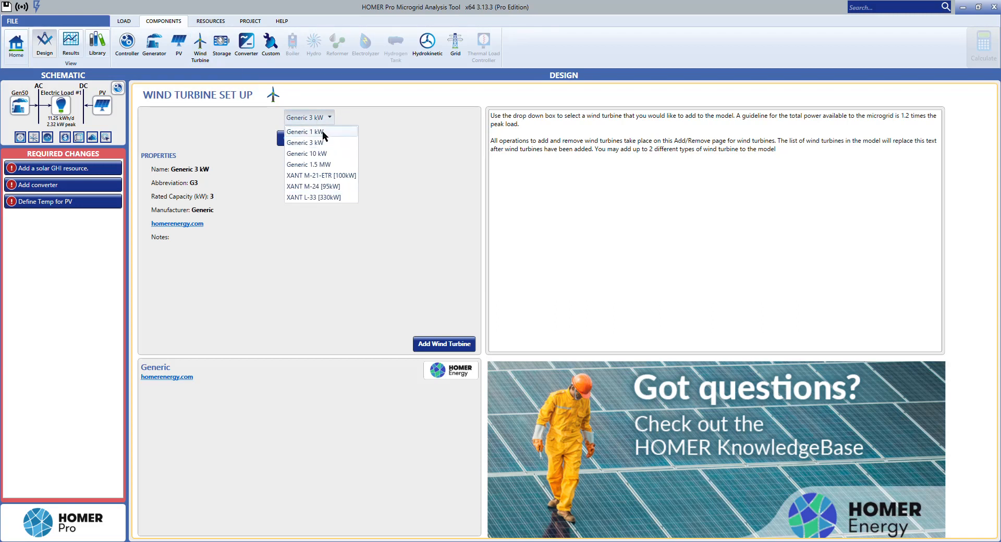
pyautogui.click(211, 120)
pyautogui.click(309, 138)
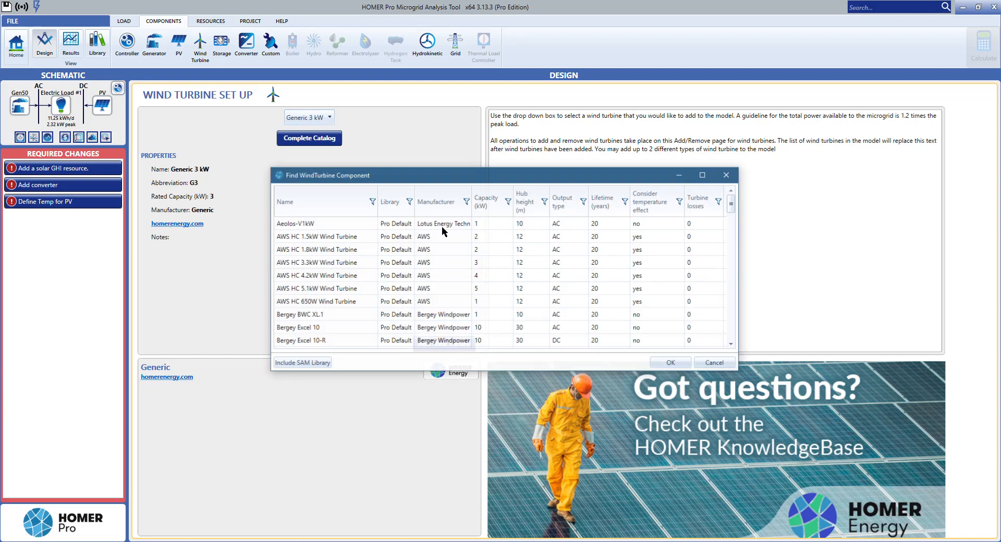
pyautogui.moveTo(733, 216); pyautogui.dragTo(735, 273)
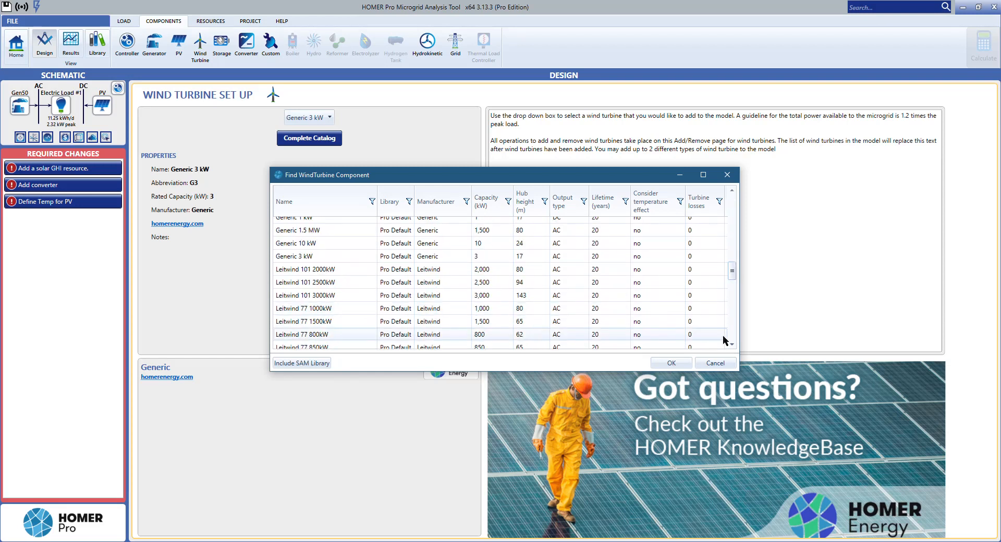
pyautogui.click(715, 364)
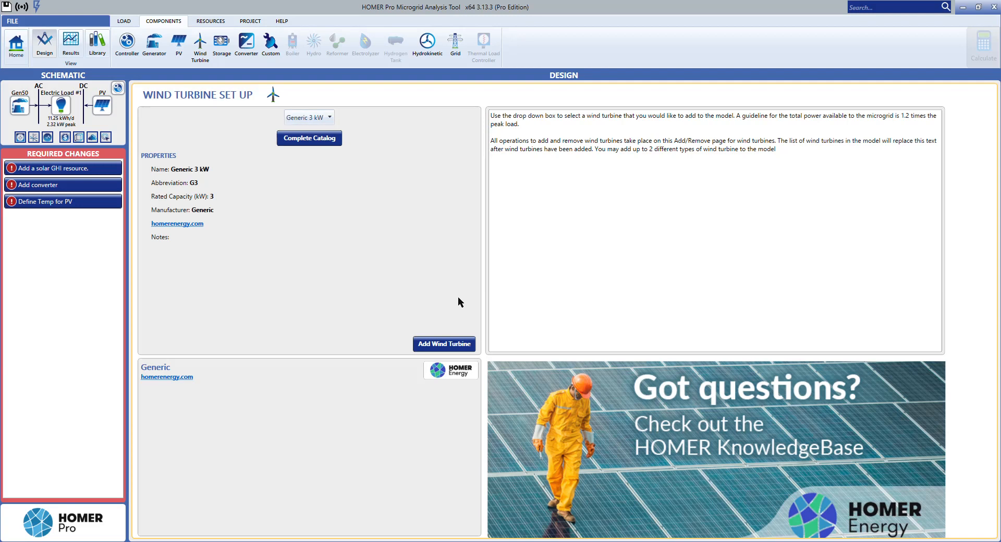
# Step: Add the Generic 3 kW wind turbine to the design and examine its power curve, turbine losses and maintenance table
pyautogui.click(452, 345)
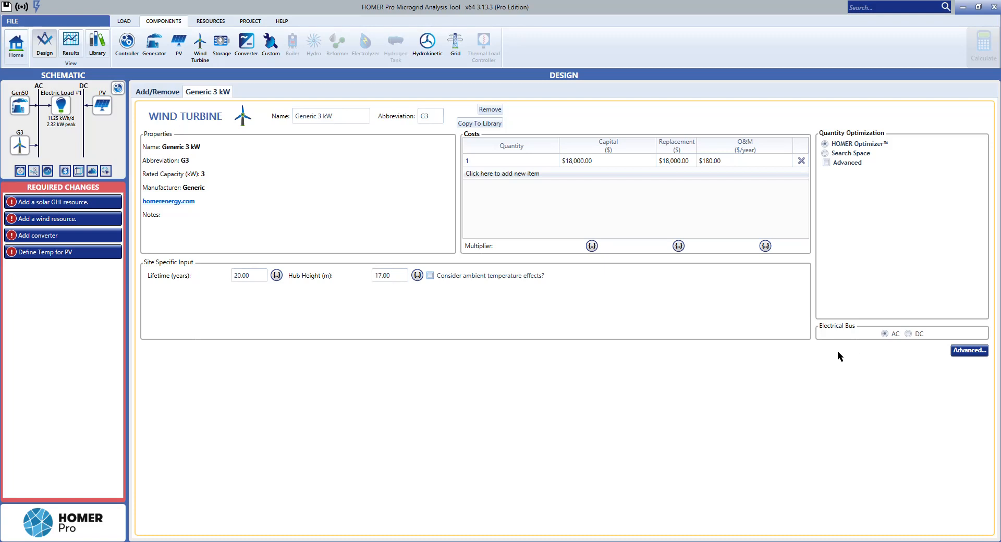
pyautogui.click(957, 356)
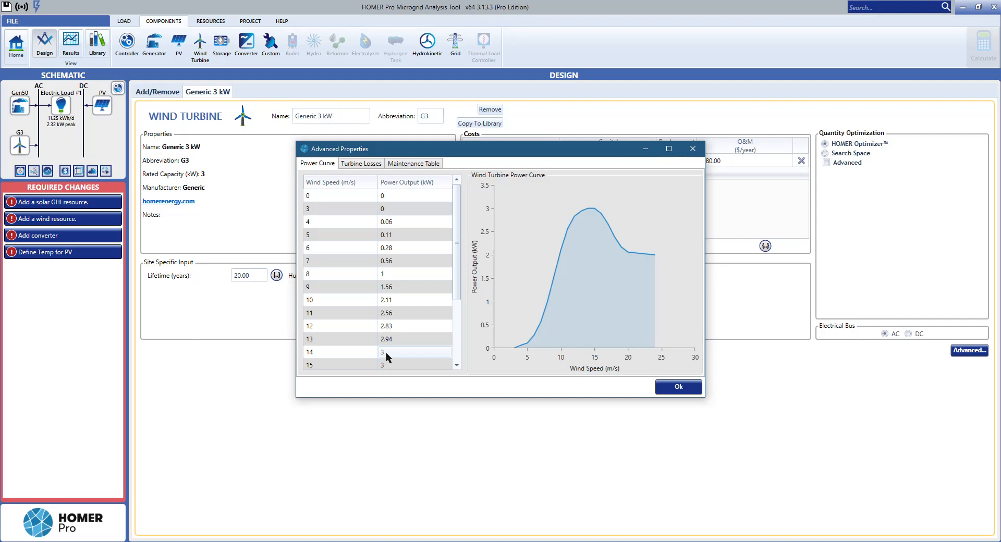
pyautogui.scroll(-3, 423, 301)
pyautogui.scroll(3, 424, 307)
pyautogui.click(426, 289)
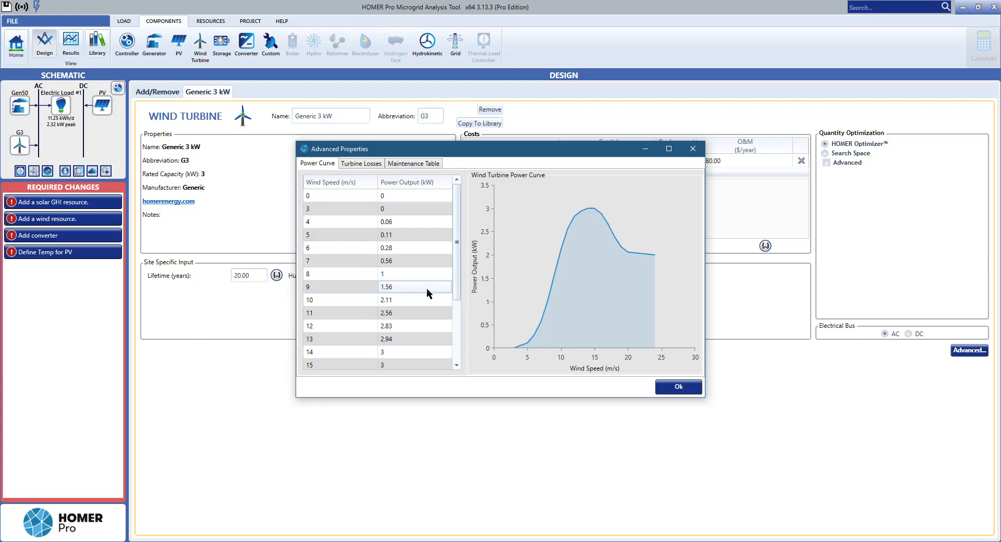
pyautogui.click(363, 166)
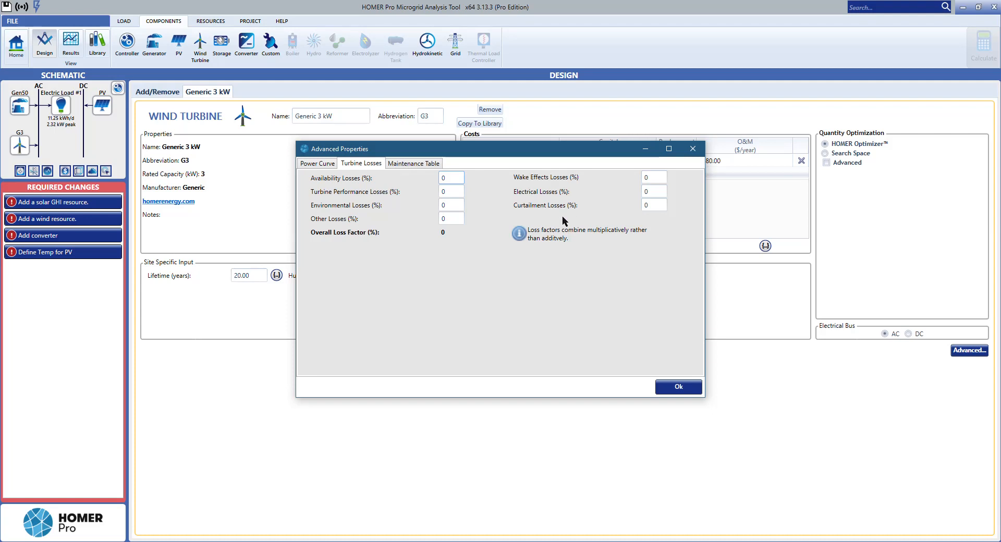
pyautogui.click(415, 164)
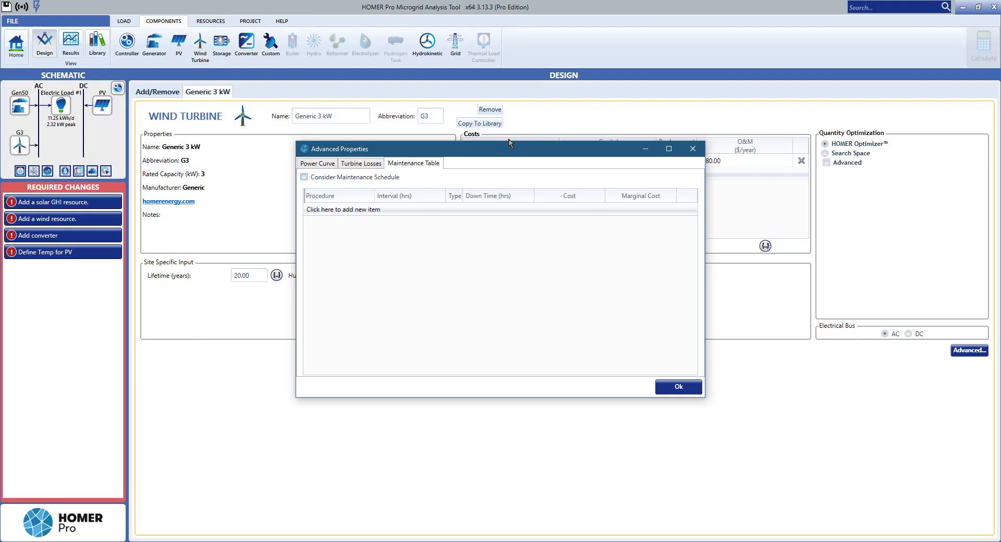
pyautogui.moveTo(527, 155); pyautogui.dragTo(396, 215)
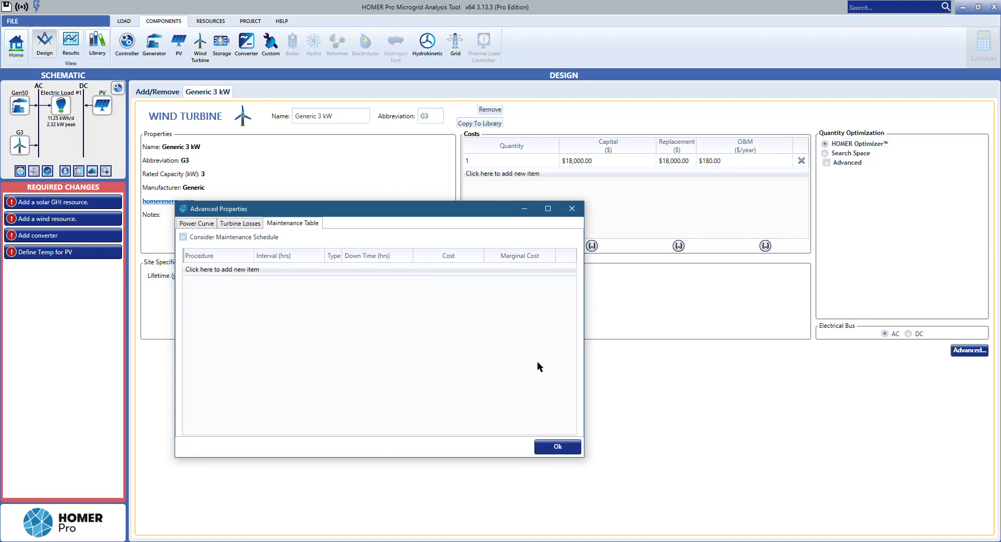
pyautogui.click(568, 447)
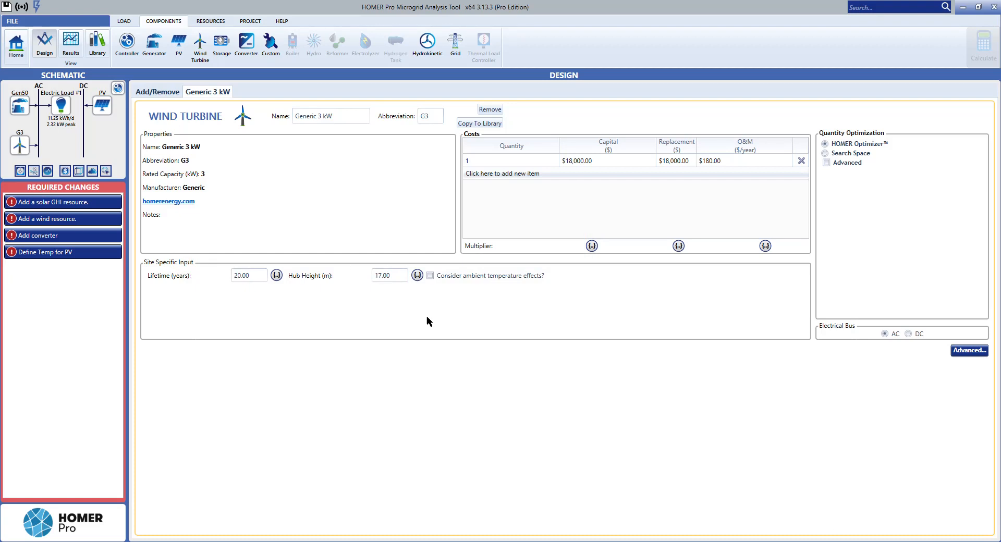
# Step: Open the storage setup, examine the available storage types and the complete catalog, and close it without choosing another model
pyautogui.click(222, 42)
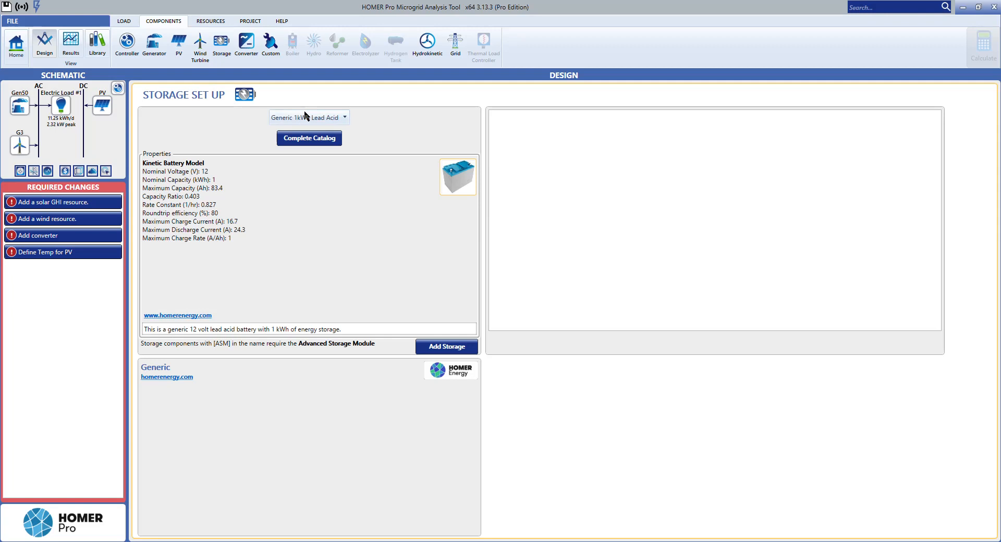
pyautogui.click(324, 117)
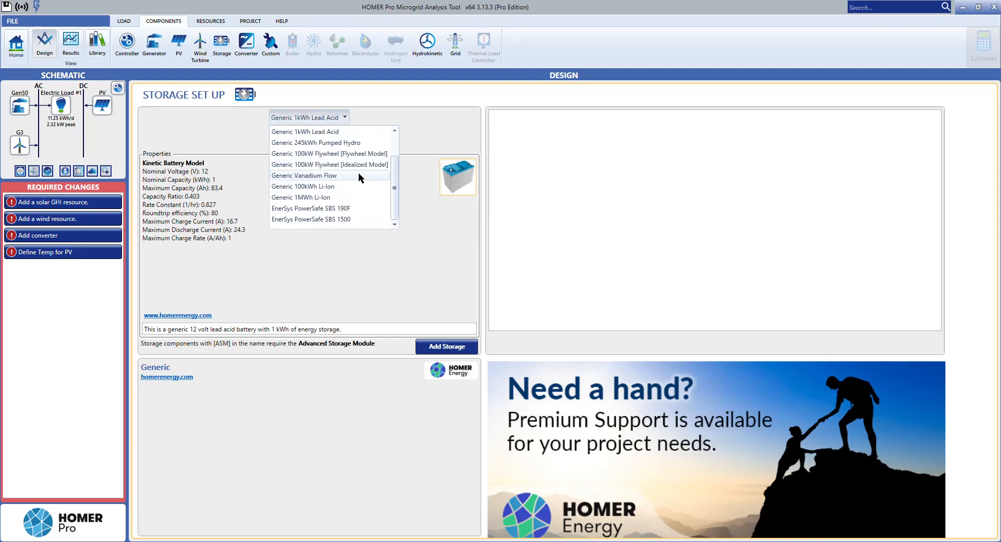
pyautogui.scroll(3, 358, 175)
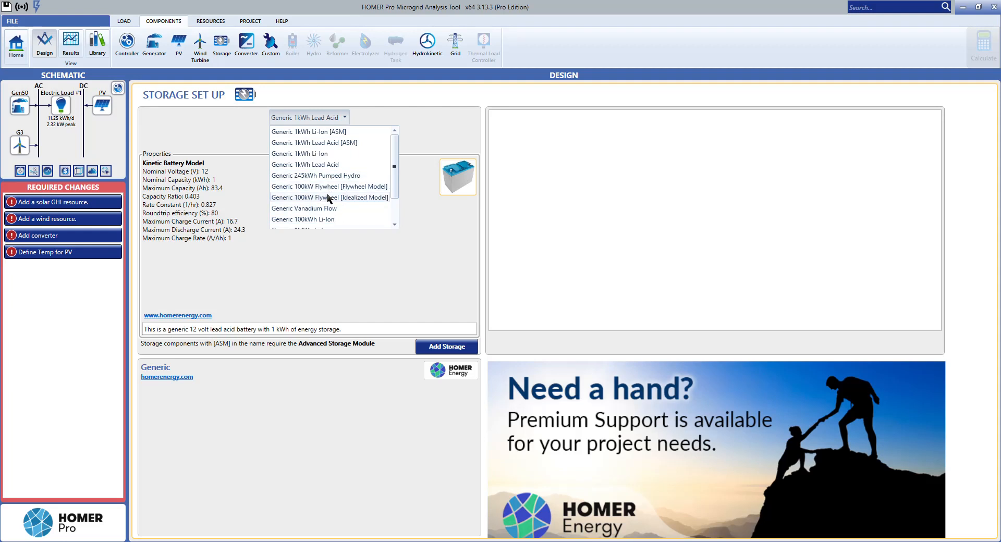
pyautogui.scroll(-1, 328, 198)
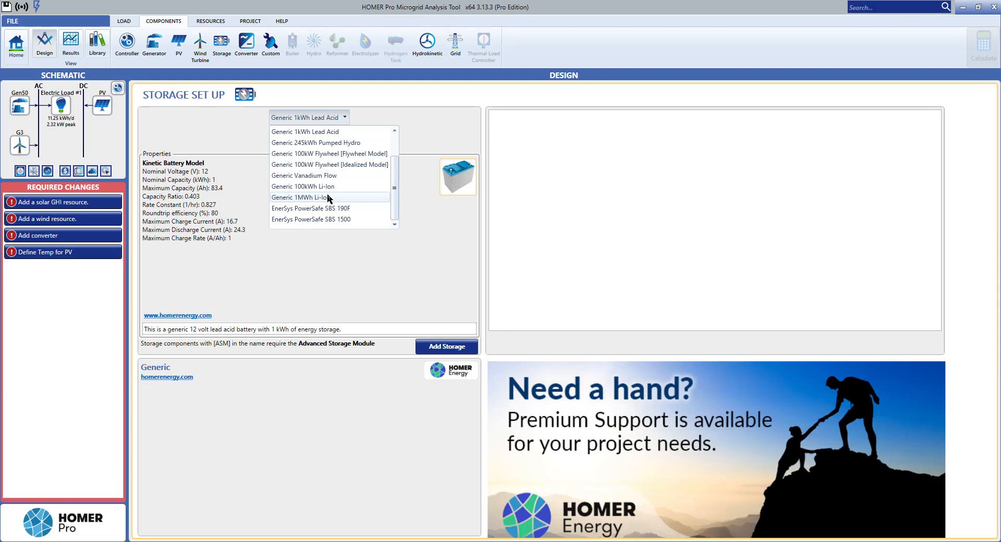
pyautogui.click(278, 251)
pyautogui.click(309, 140)
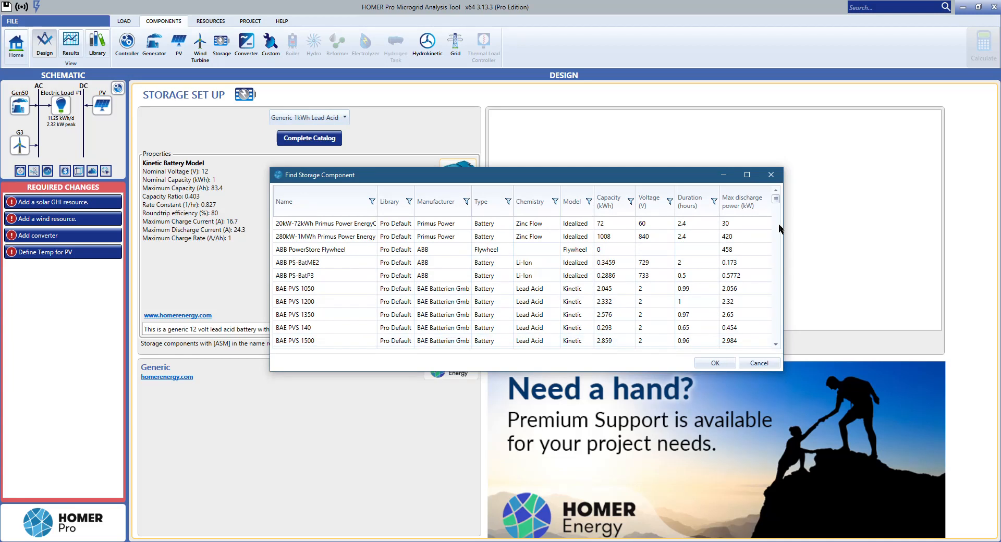
pyautogui.moveTo(775, 198)
pyautogui.mouseDown()
pyautogui.moveTo(774, 325)
pyautogui.moveTo(768, 192)
pyautogui.mouseUp()
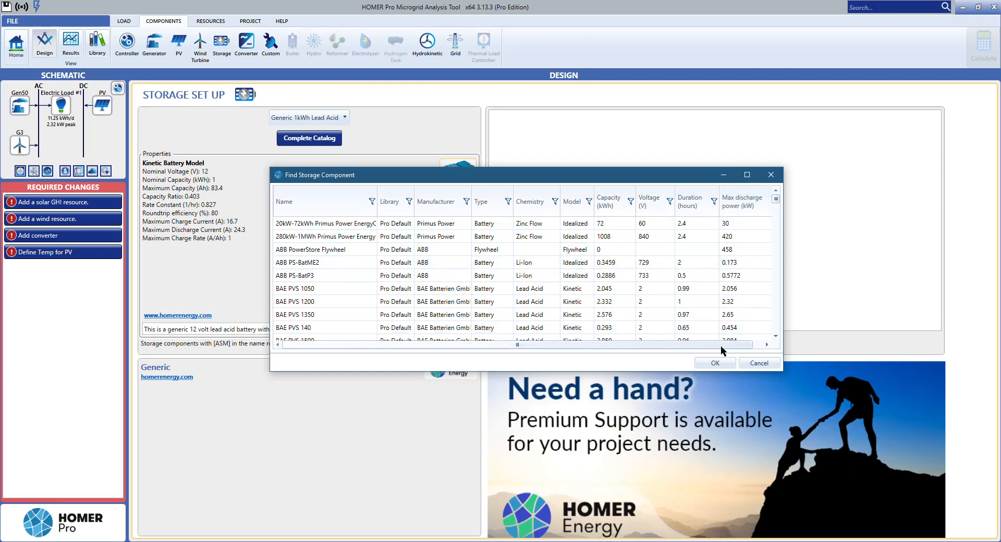
pyautogui.click(750, 363)
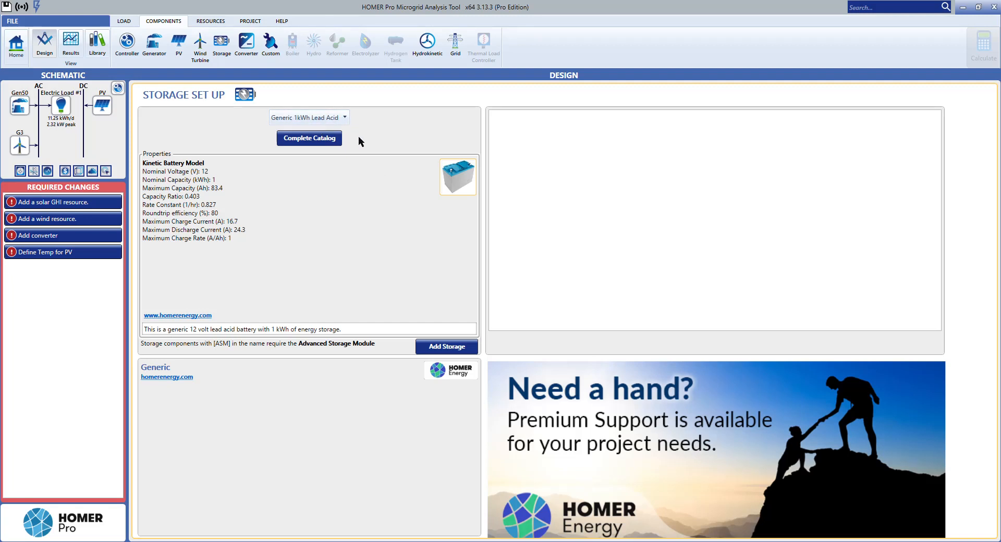
# Step: Add the Generic 1kWh Lead Acid storage to the design and set its string size to 2
pyautogui.click(315, 117)
pyautogui.click(314, 121)
pyautogui.click(438, 353)
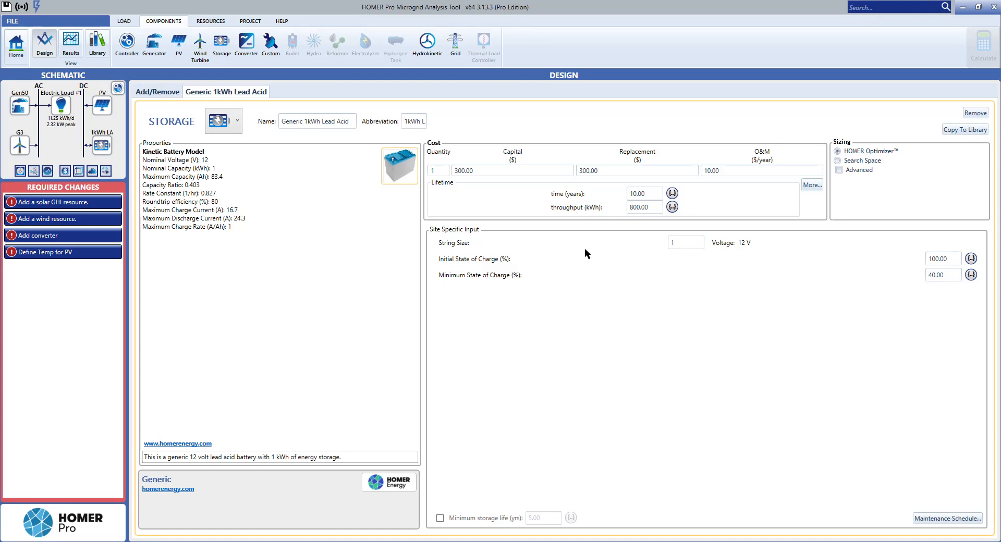
pyautogui.click(688, 243)
pyautogui.press('BackSpace')
pyautogui.write('2')
pyautogui.press('Return')
# Step: Add the System Converter and a grid connection to the microgrid design
pyautogui.click(244, 51)
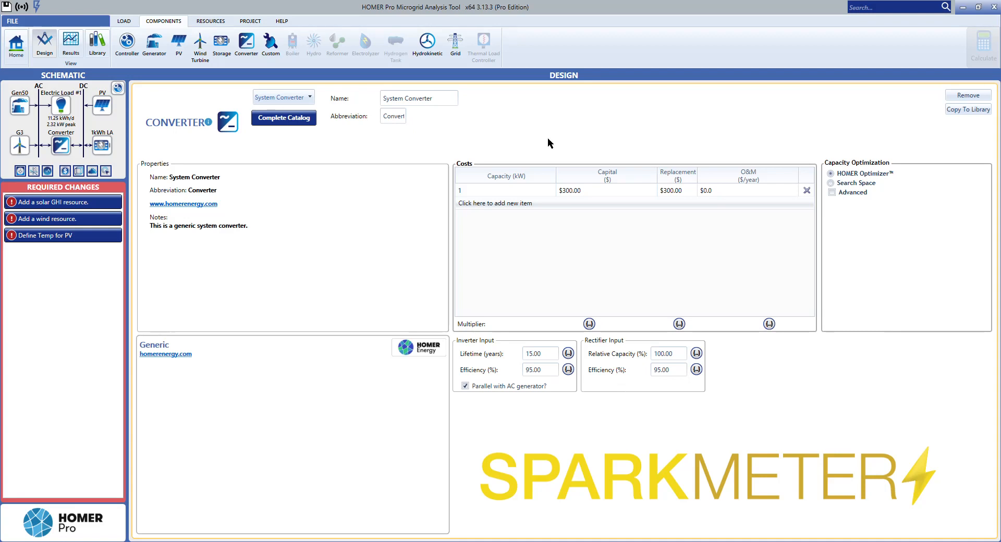
pyautogui.click(603, 192)
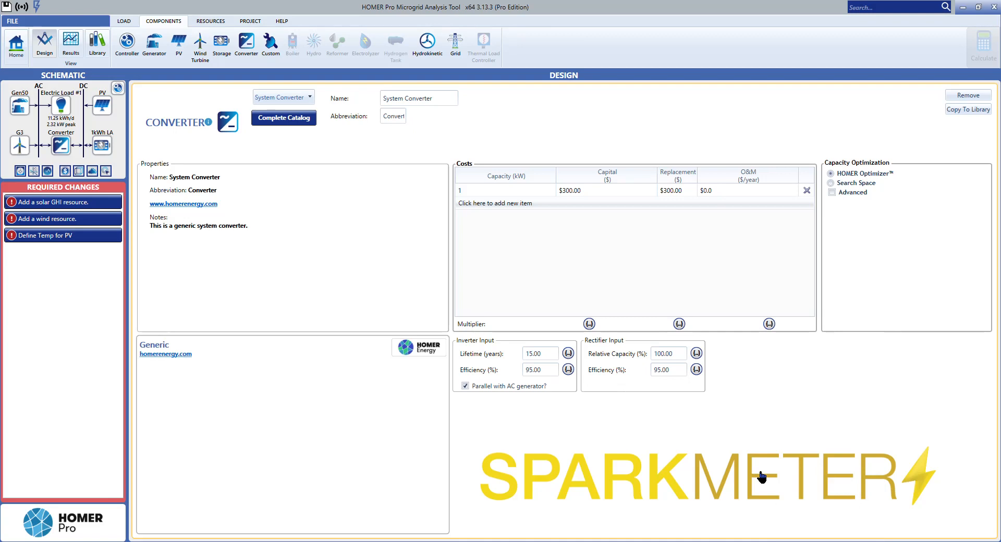
pyautogui.click(455, 54)
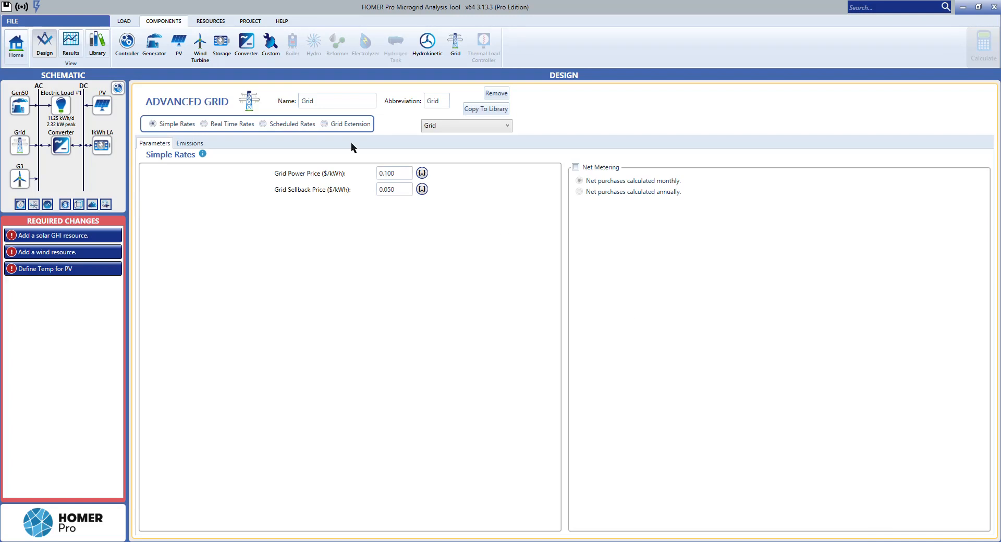
# Step: Search for Paderborn on the project's location map and set it as the microgrid location
pyautogui.click(218, 25)
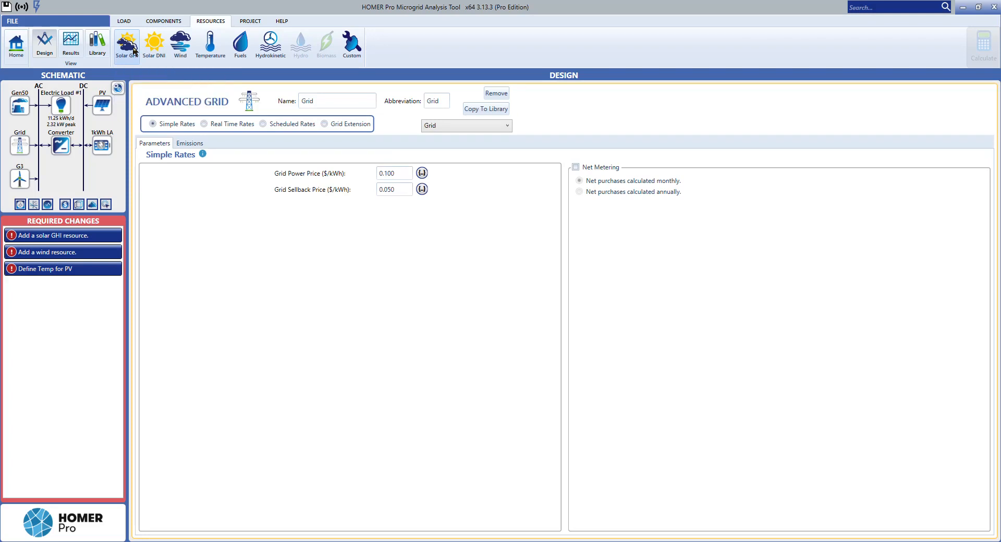
pyautogui.click(13, 57)
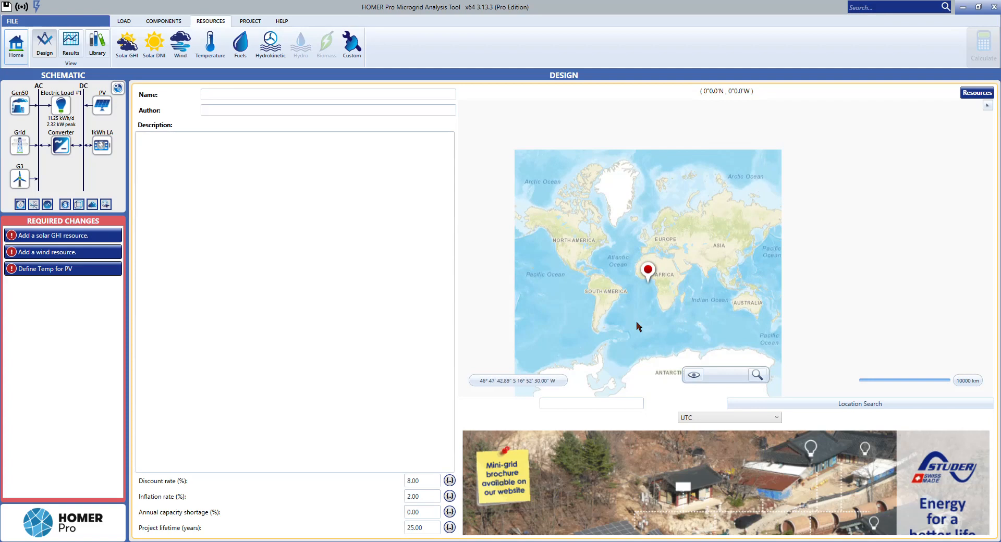
pyautogui.scroll(3, 648, 284)
pyautogui.doubleClick(648, 280)
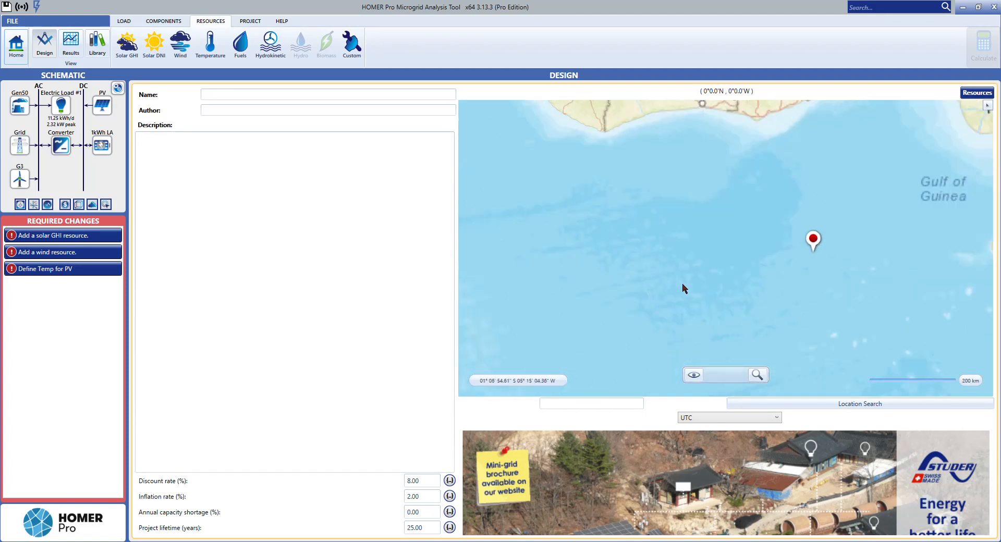
pyautogui.scroll(-4, 790, 276)
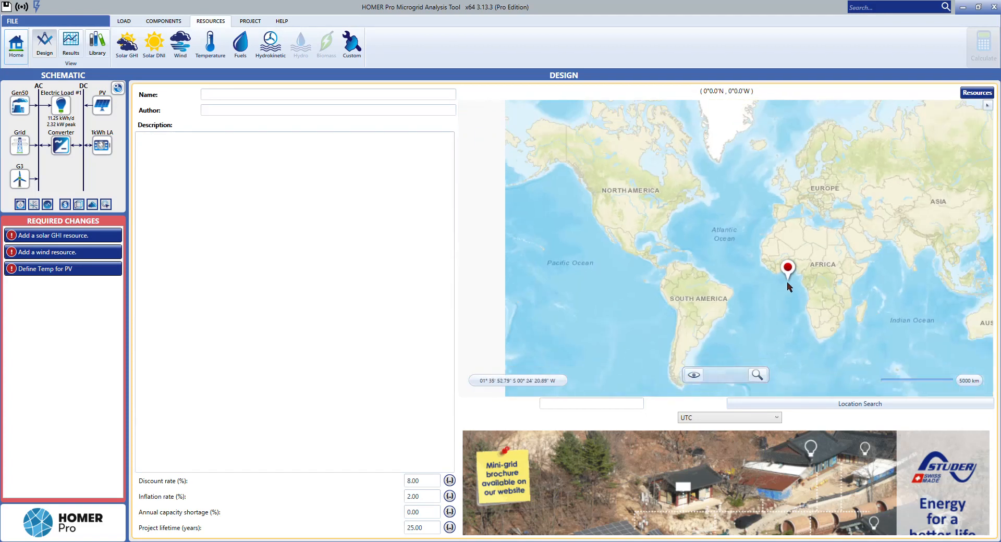
pyautogui.scroll(3, 805, 258)
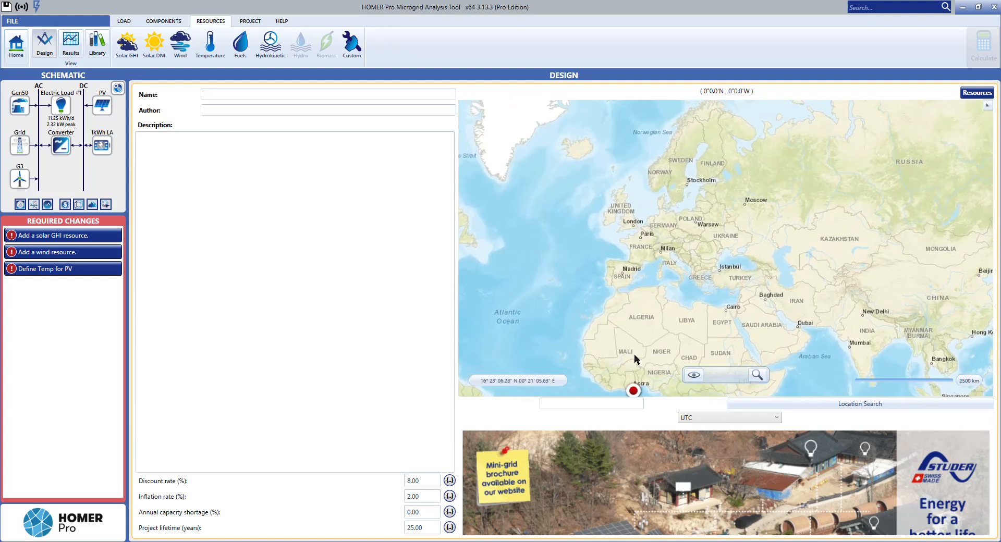
pyautogui.click(625, 404)
pyautogui.write('Paderborn')
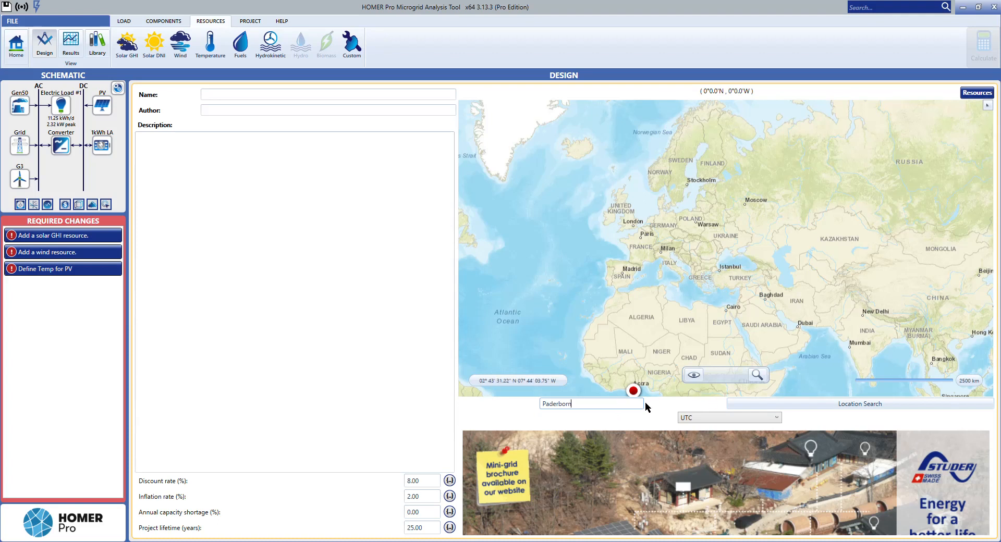
pyautogui.click(824, 404)
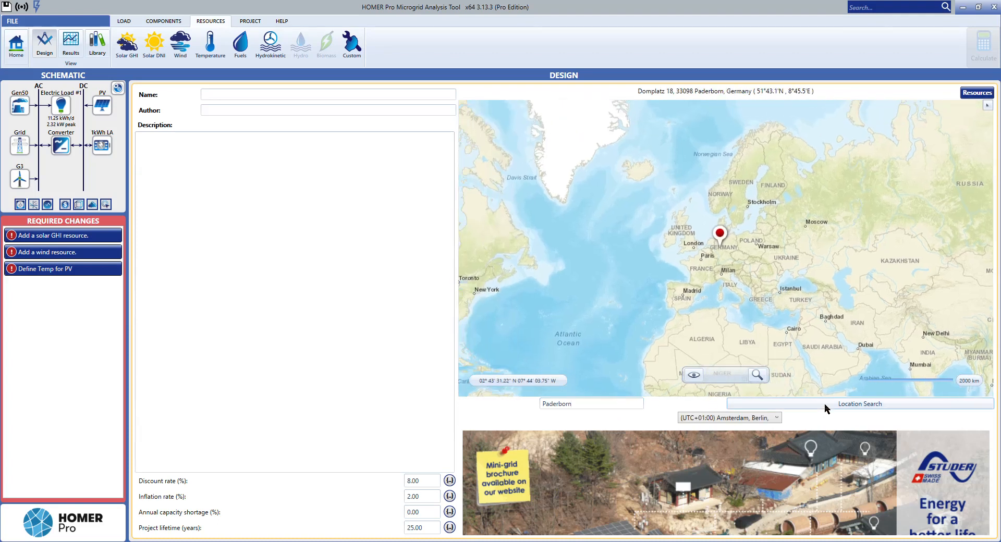
# Step: Examine the surroundings of the Paderborn location pin on the map from country level down to street level
pyautogui.scroll(8, 678, 266)
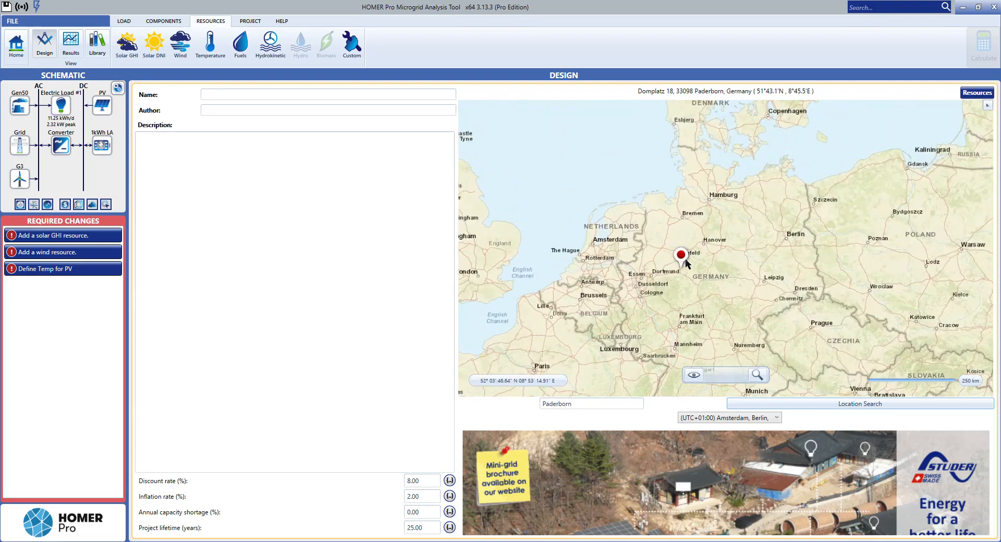
pyautogui.scroll(5, 662, 277)
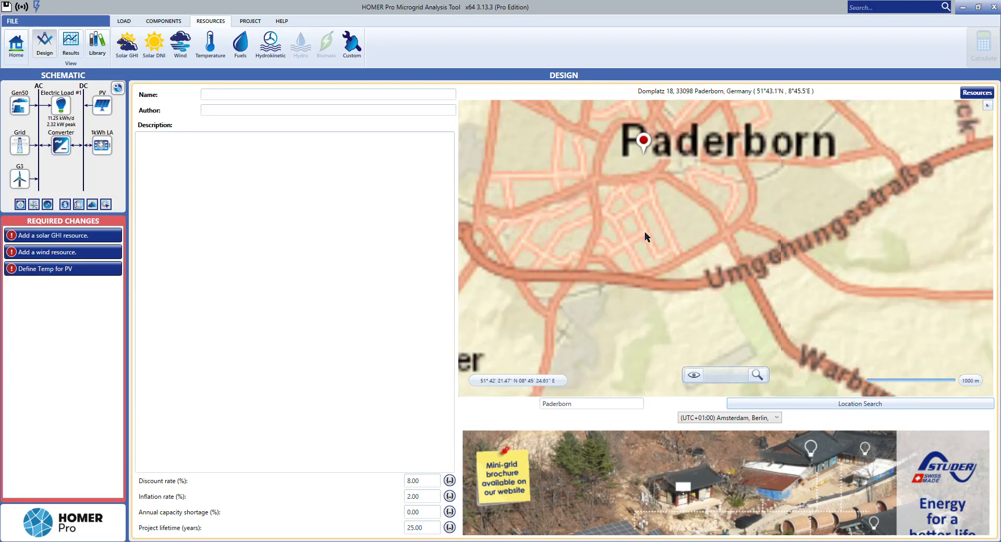
pyautogui.moveTo(620, 163); pyautogui.dragTo(646, 341)
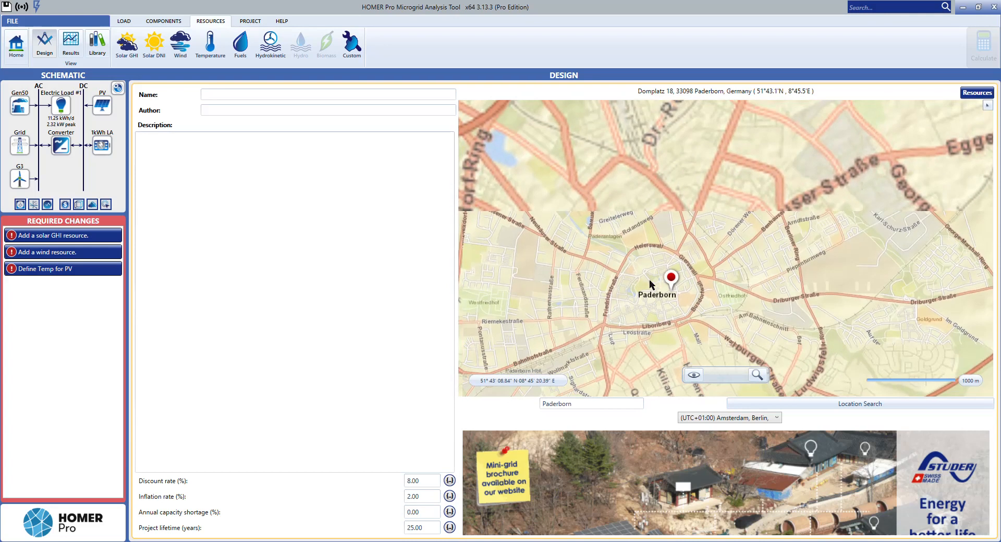
pyautogui.moveTo(653, 286); pyautogui.dragTo(682, 273)
pyautogui.scroll(3, 682, 274)
pyautogui.scroll(-2, 742, 308)
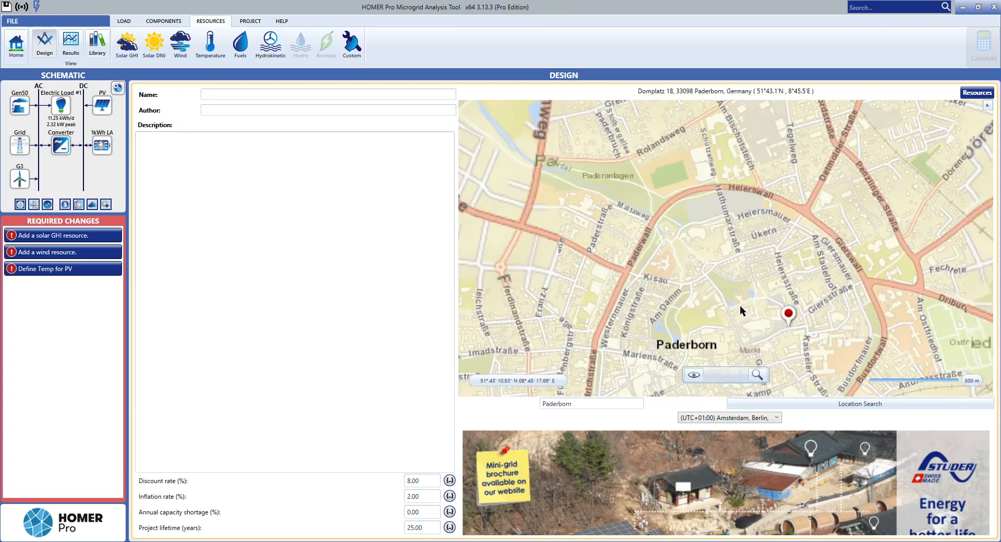
pyautogui.moveTo(744, 315); pyautogui.dragTo(706, 268)
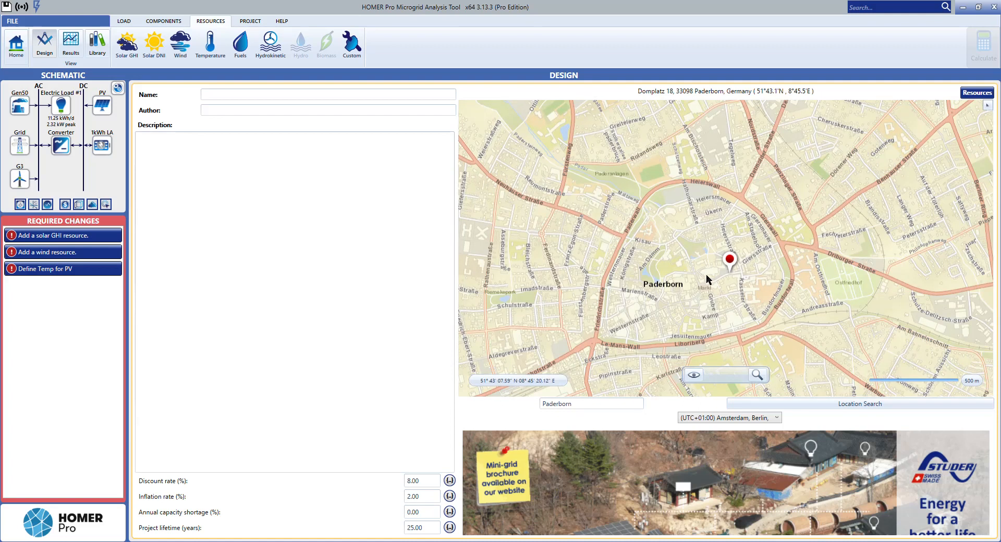
pyautogui.scroll(-1, 705, 276)
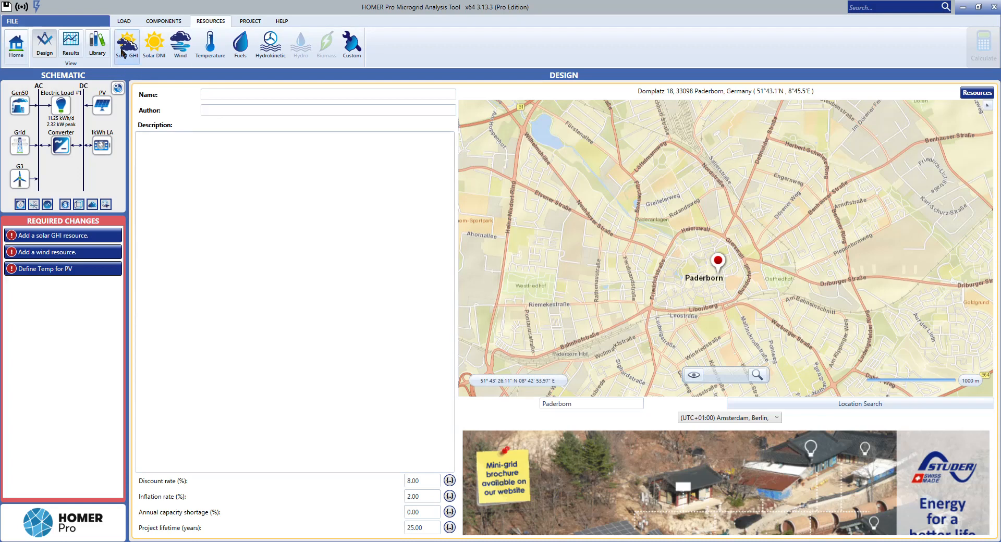
# Step: Add the solar GHI resource using monthly averages downloaded from the internet for the project location
pyautogui.click(125, 57)
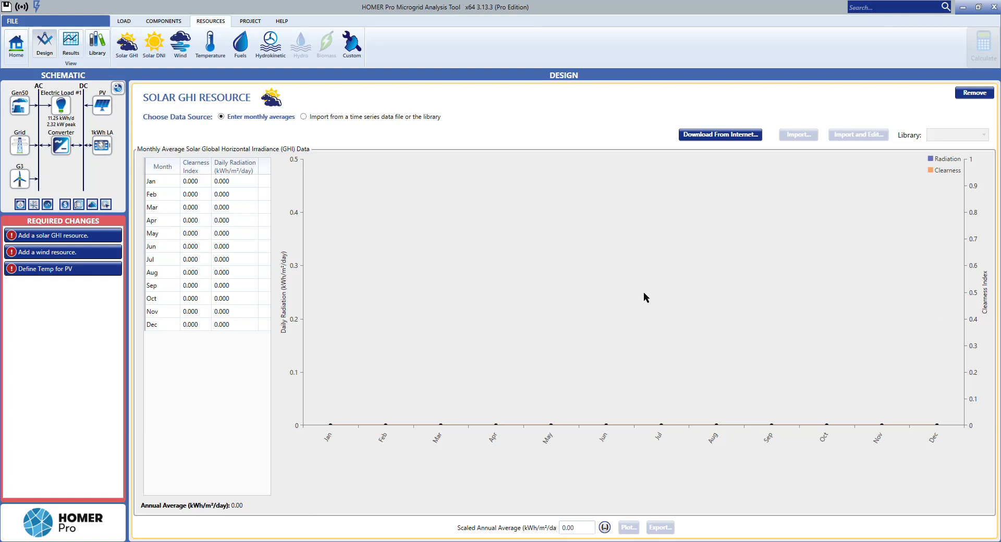
pyautogui.click(704, 135)
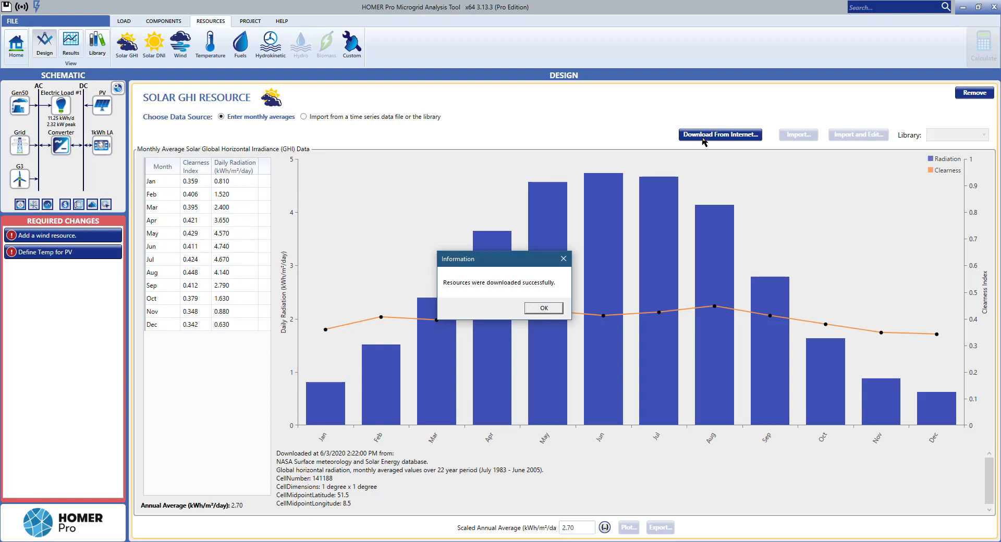
pyautogui.click(557, 310)
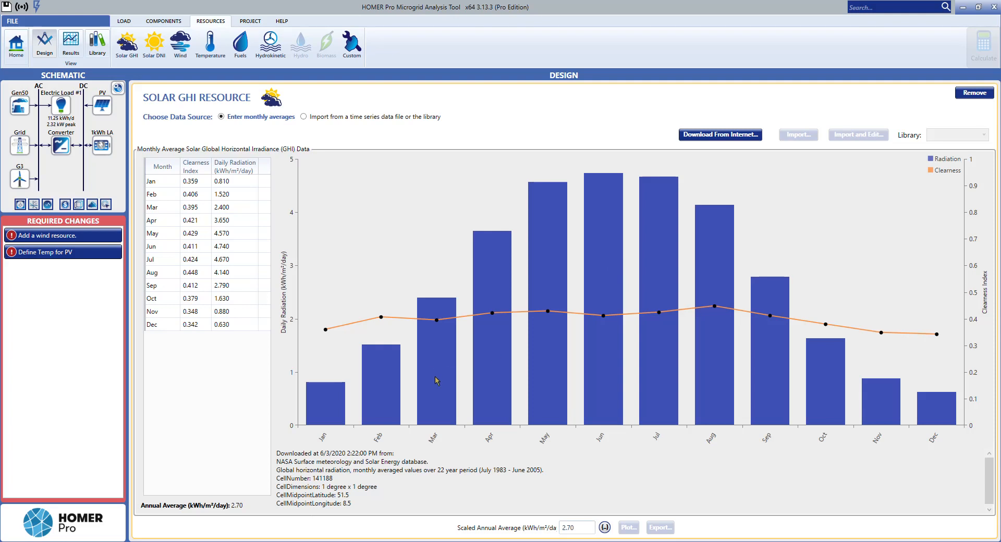
# Step: Examine the monthly solar radiation and clearness index data, and view the Solar DNI resource page
pyautogui.moveTo(437, 381)
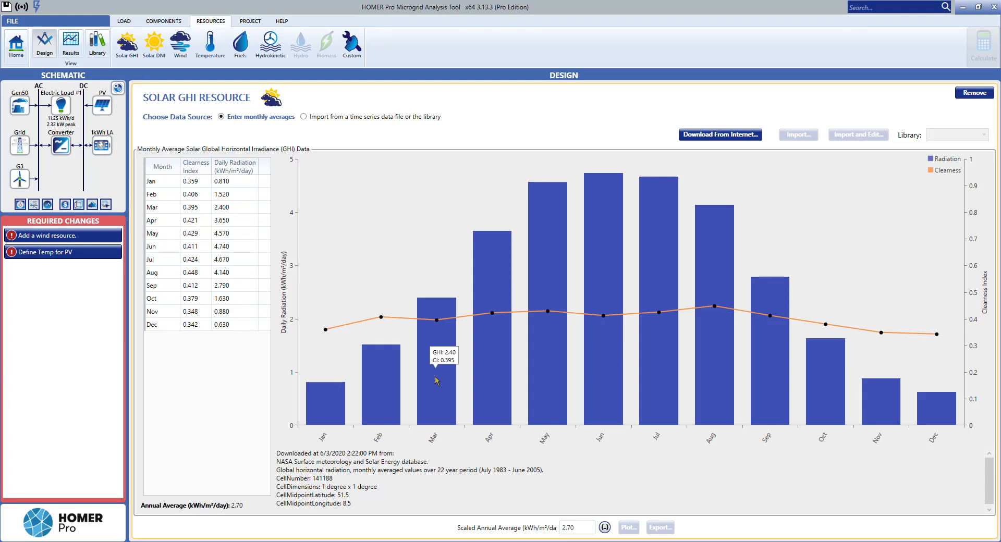
pyautogui.moveTo(327, 402)
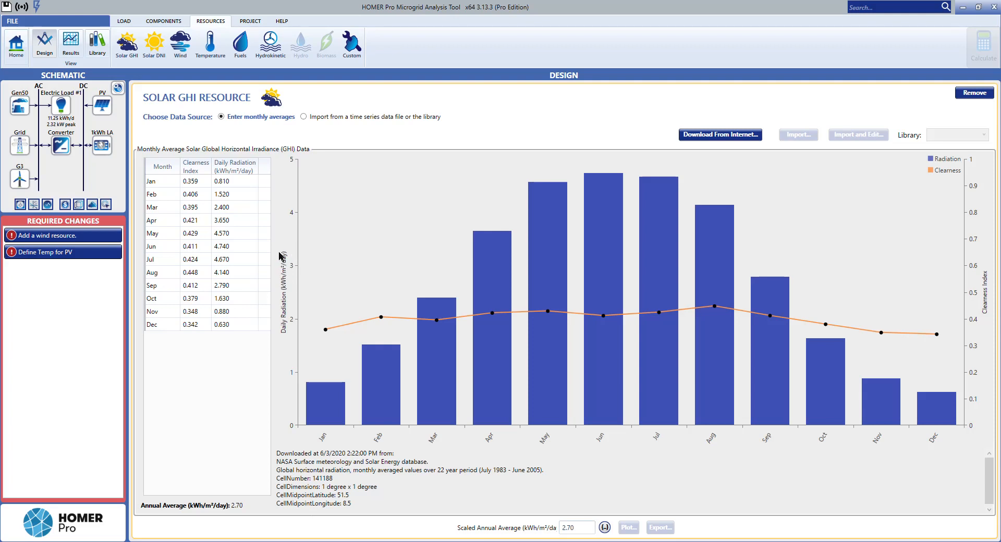
pyautogui.moveTo(318, 401)
pyautogui.moveTo(933, 405)
pyautogui.click(231, 181)
pyautogui.click(232, 194)
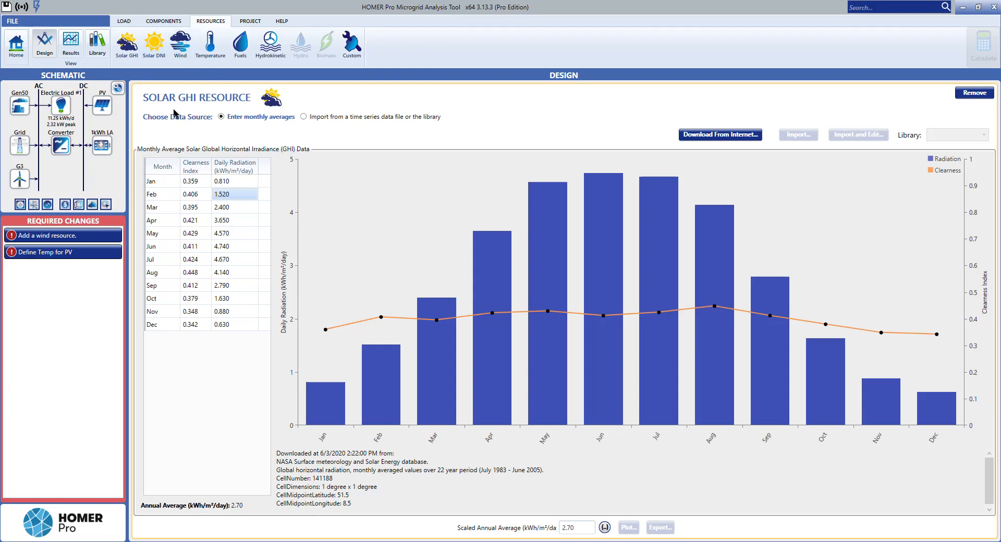
pyautogui.click(156, 54)
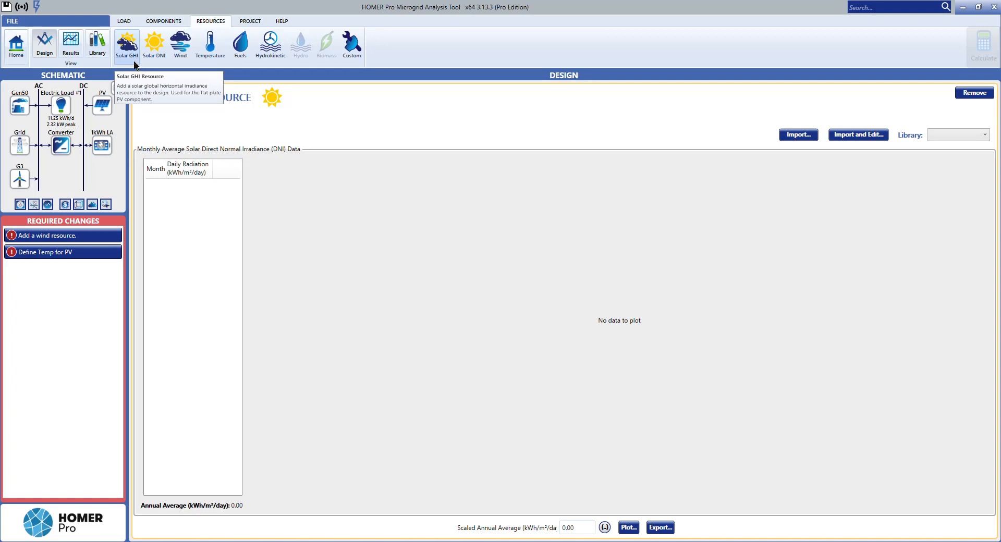
# Step: Add the wind resource using monthly average wind speeds downloaded from the internet
pyautogui.click(180, 46)
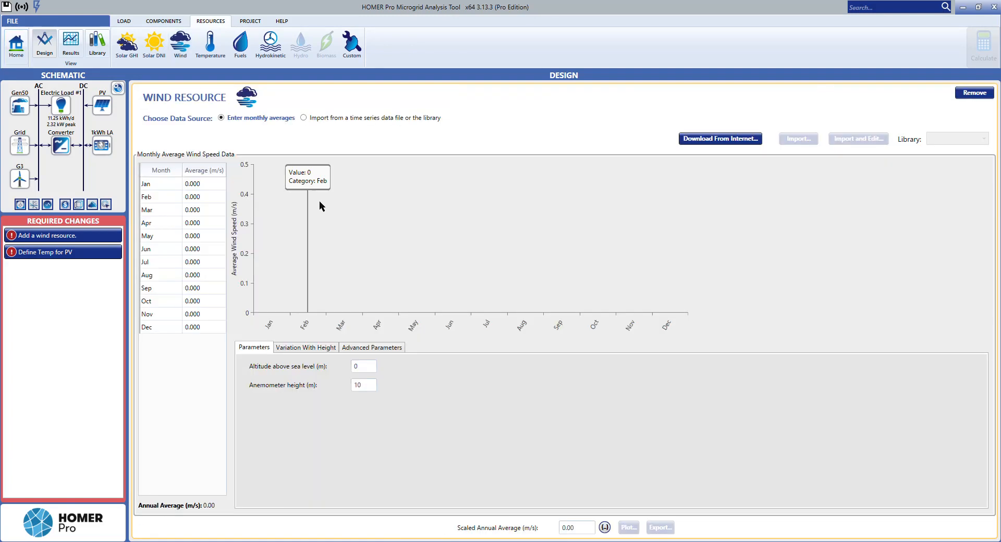
pyautogui.click(188, 53)
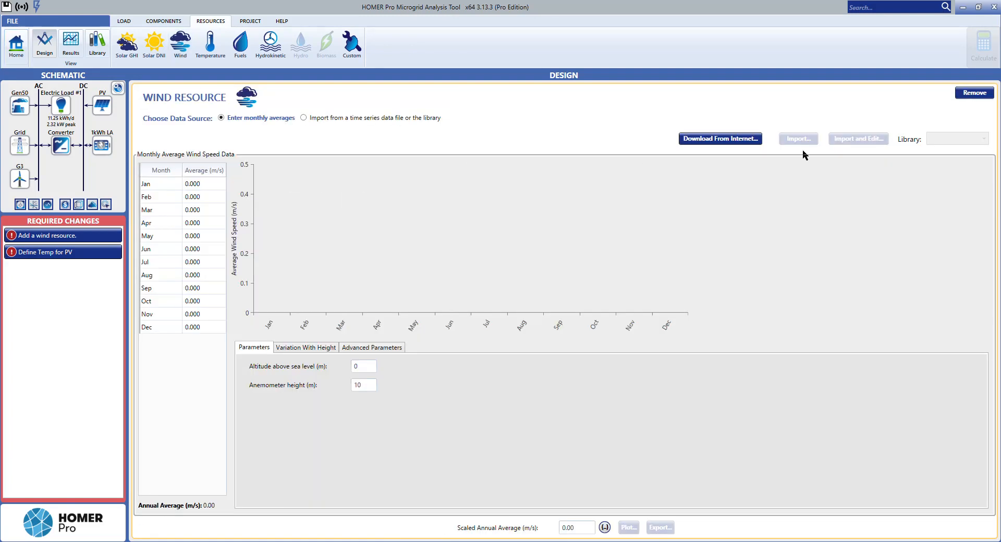
pyautogui.click(732, 138)
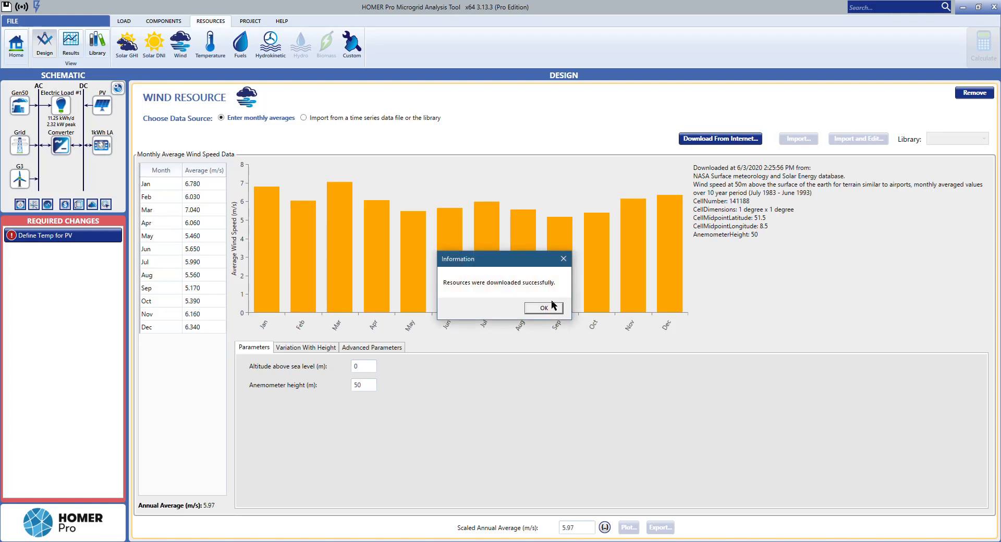
pyautogui.click(549, 308)
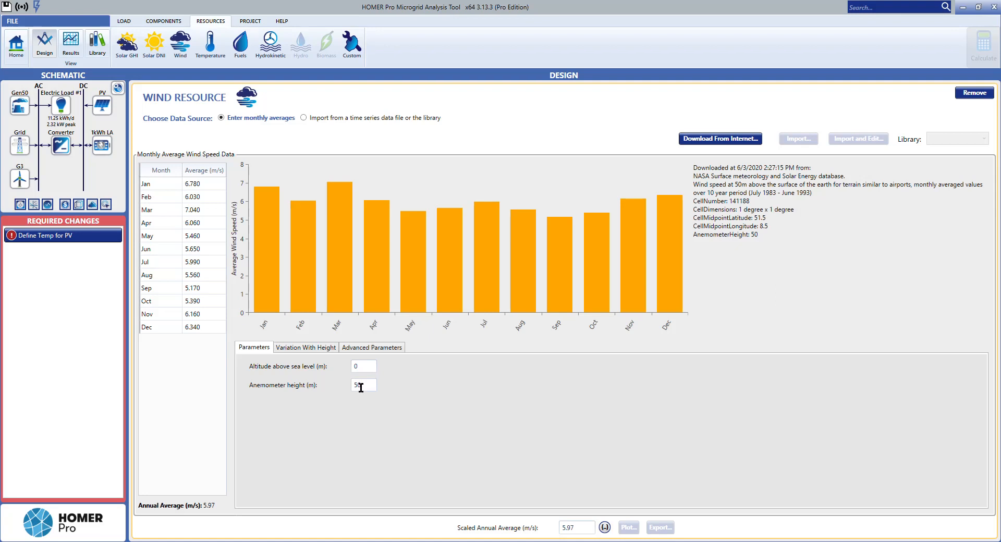
# Step: Examine the wind speed data, the Power Law and Logarithmic height profiles, and the advanced wind parameters
pyautogui.moveTo(336, 275)
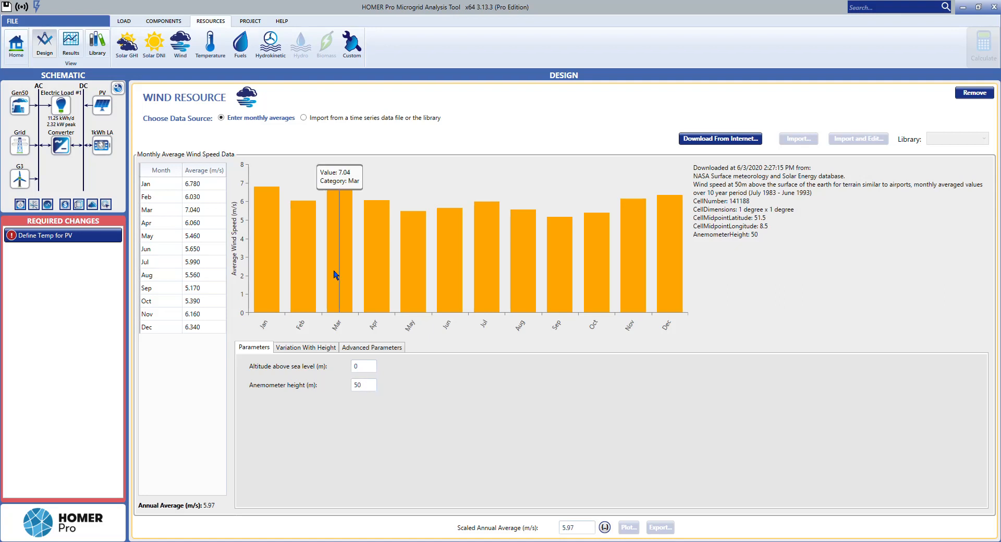
pyautogui.click(305, 349)
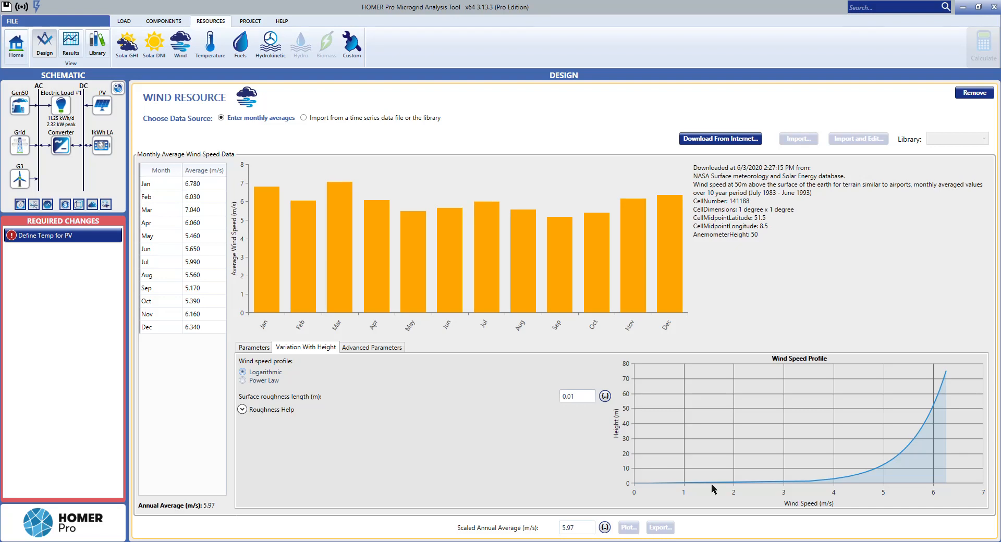
pyautogui.click(255, 384)
pyautogui.click(263, 374)
pyautogui.click(355, 347)
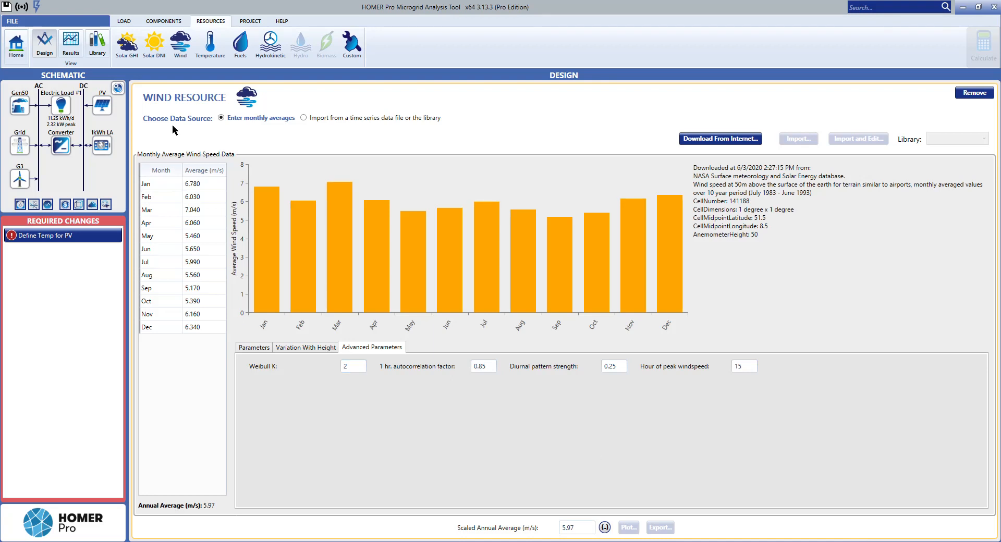
# Step: Add the temperature resource with monthly averages downloaded from the internet and examine the January and February values
pyautogui.click(208, 54)
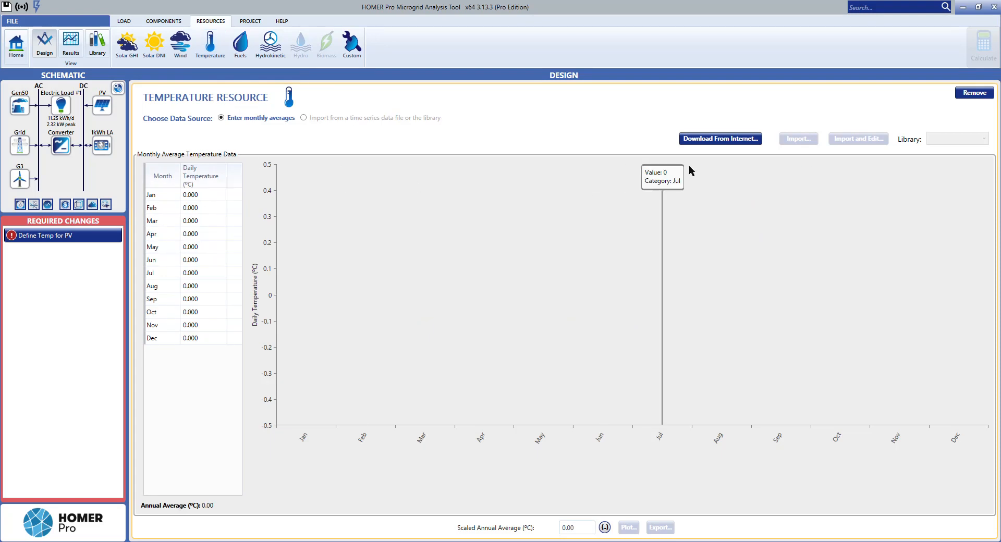
pyautogui.click(708, 140)
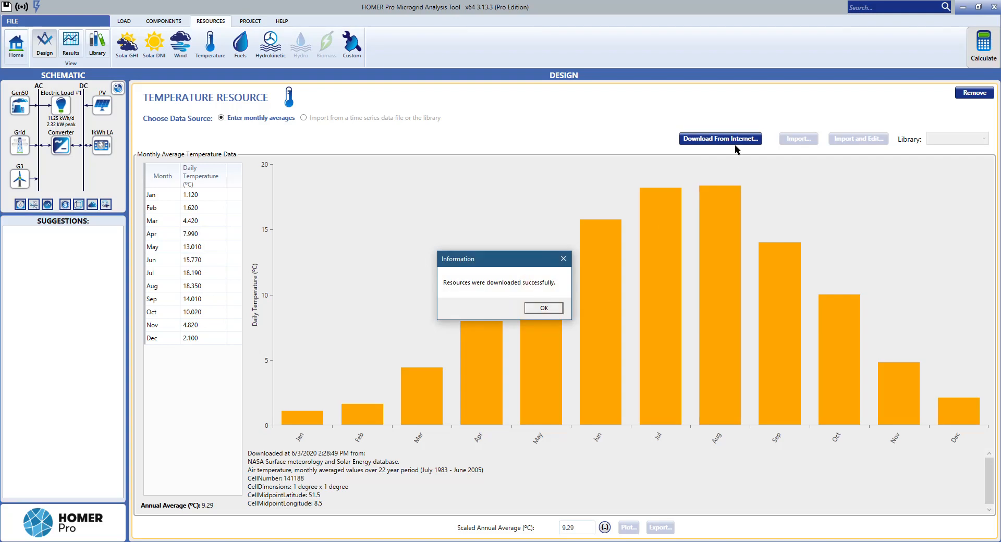
pyautogui.click(548, 308)
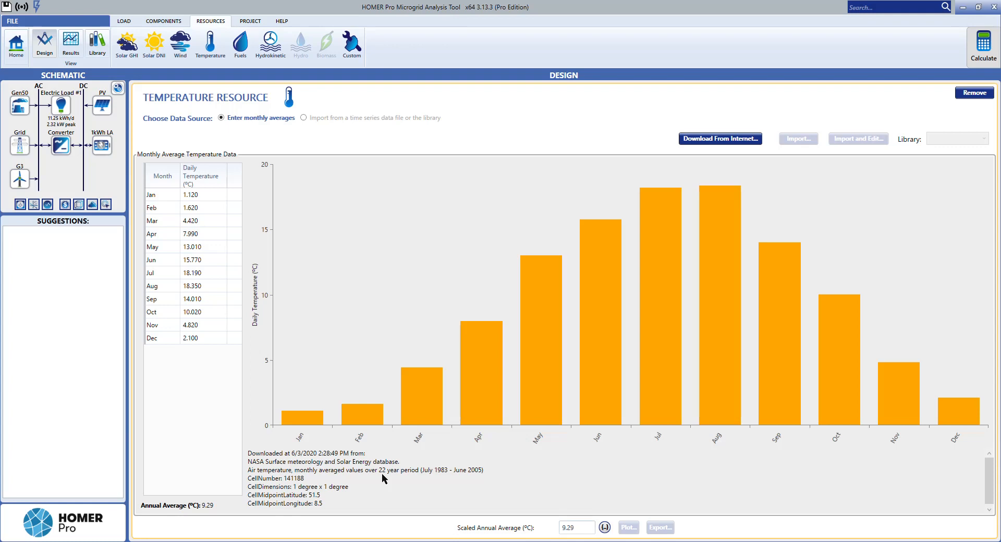
pyautogui.moveTo(309, 426)
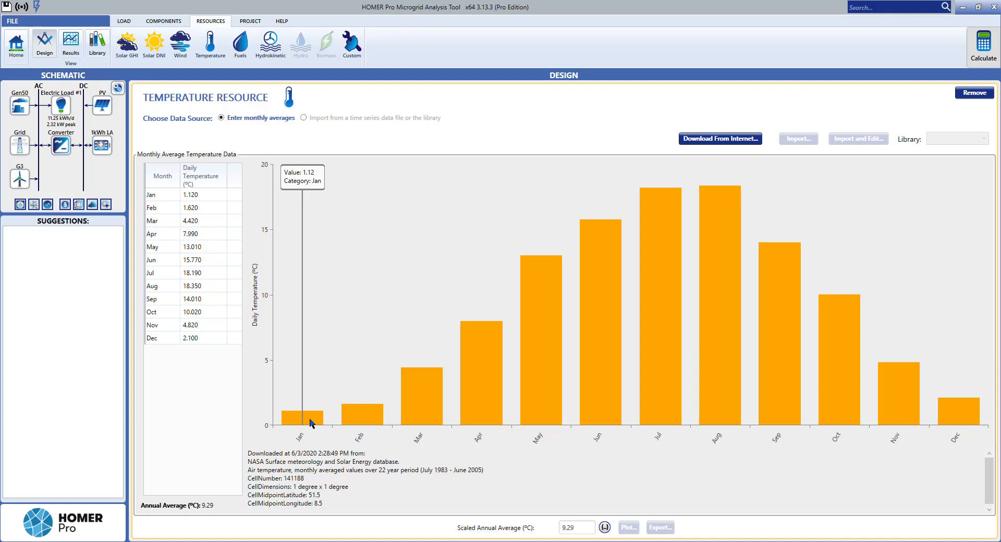
pyautogui.moveTo(357, 424)
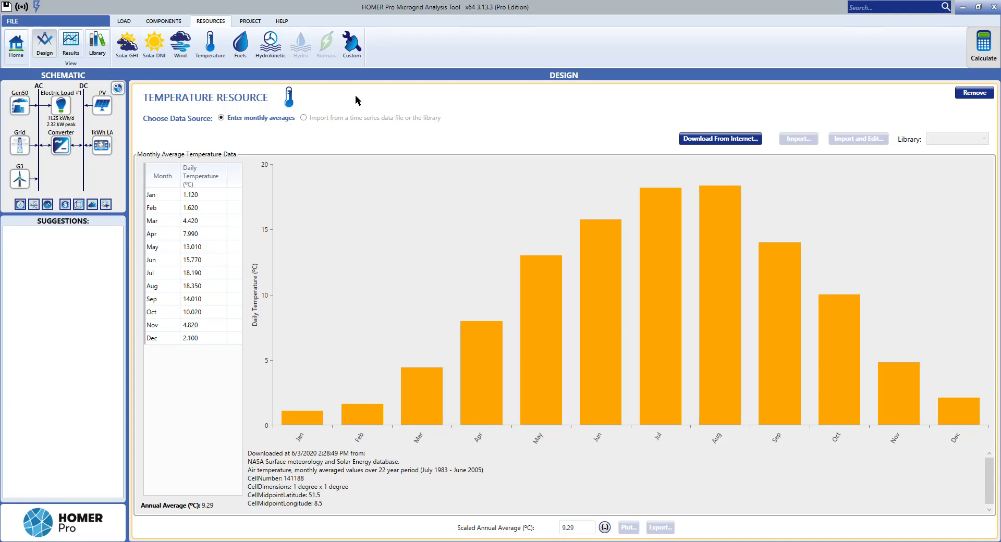
# Step: Open the project economics and set the currency to Euro (€)
pyautogui.click(249, 25)
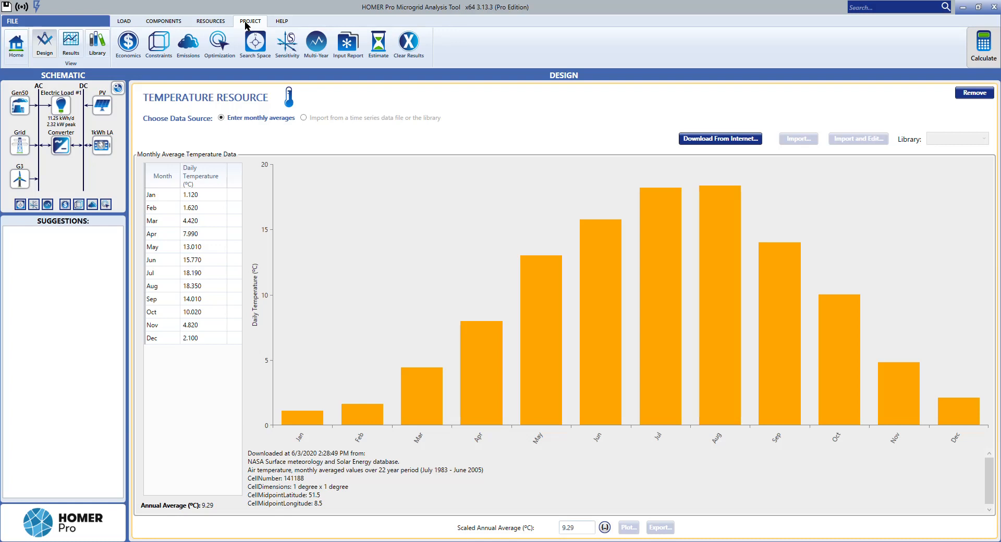
pyautogui.click(136, 55)
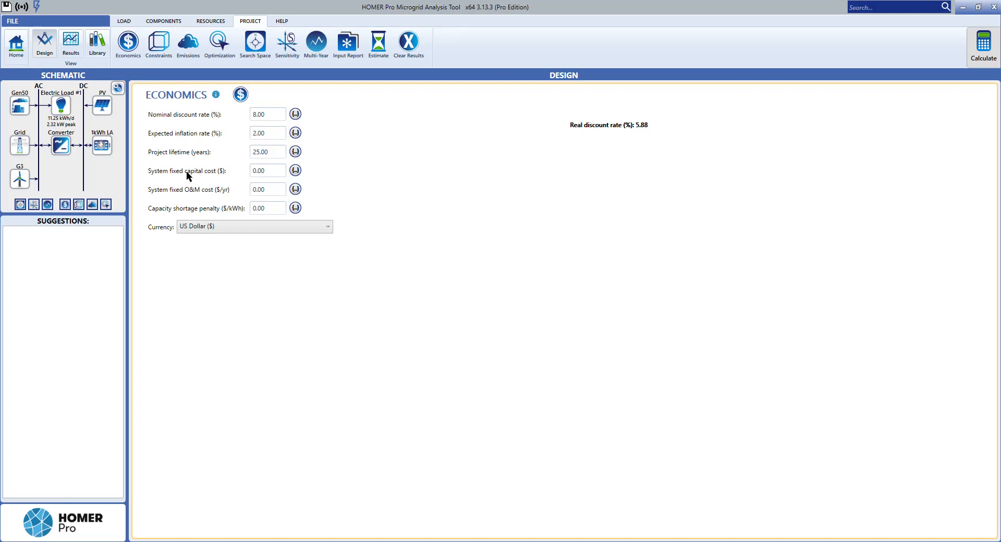
pyautogui.click(194, 230)
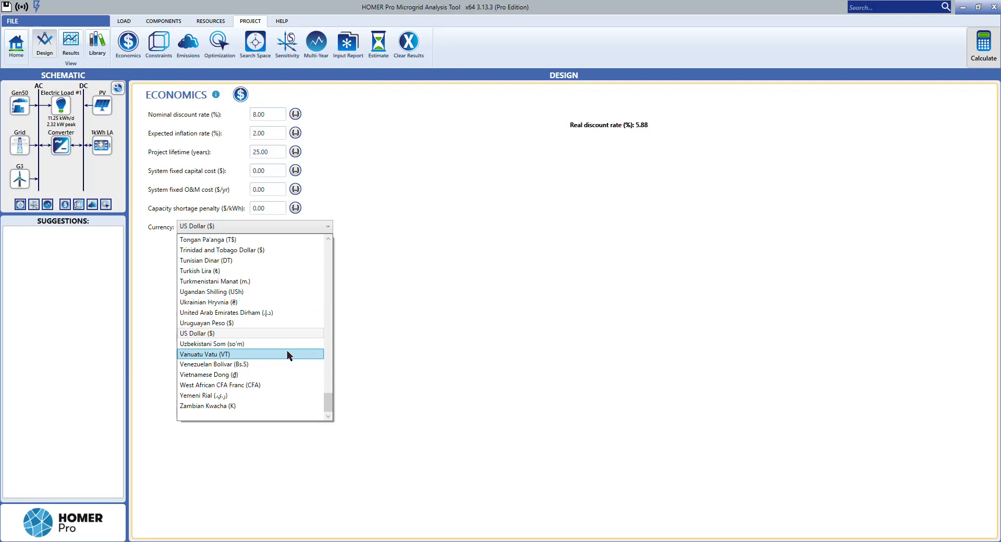
pyautogui.moveTo(328, 401); pyautogui.dragTo(324, 295)
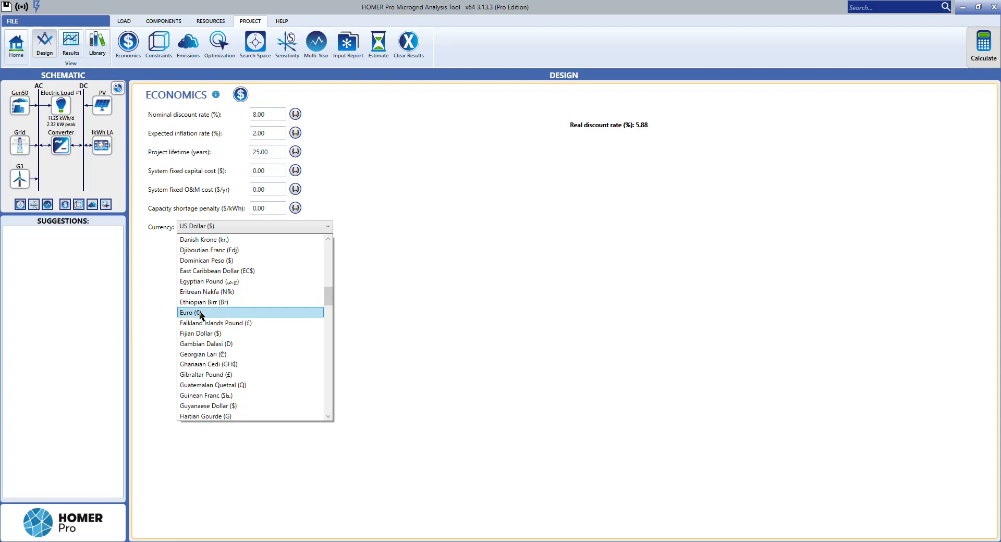
pyautogui.click(201, 315)
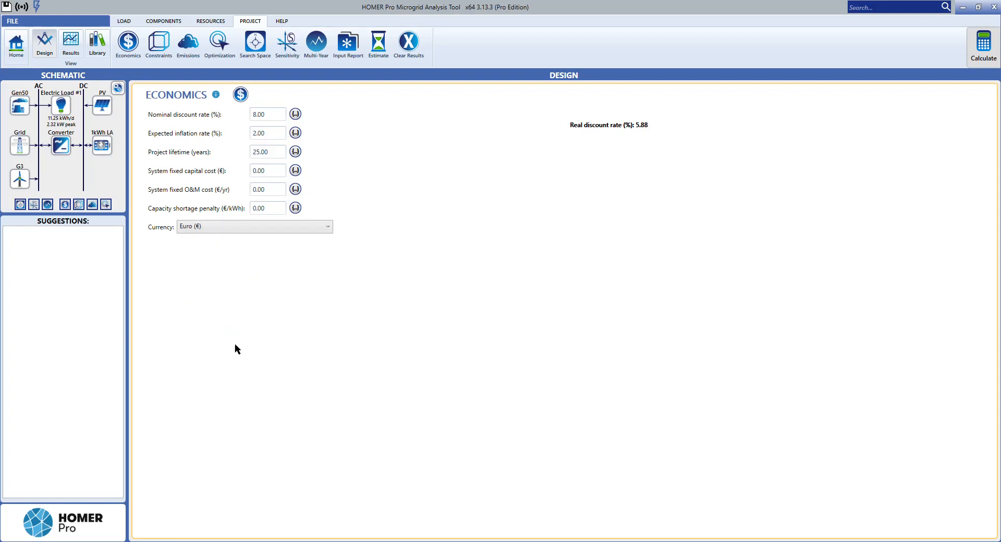
# Step: Examine the project's constraints and its emissions penalties and limits, and return to the project overview with the location map
pyautogui.click(163, 53)
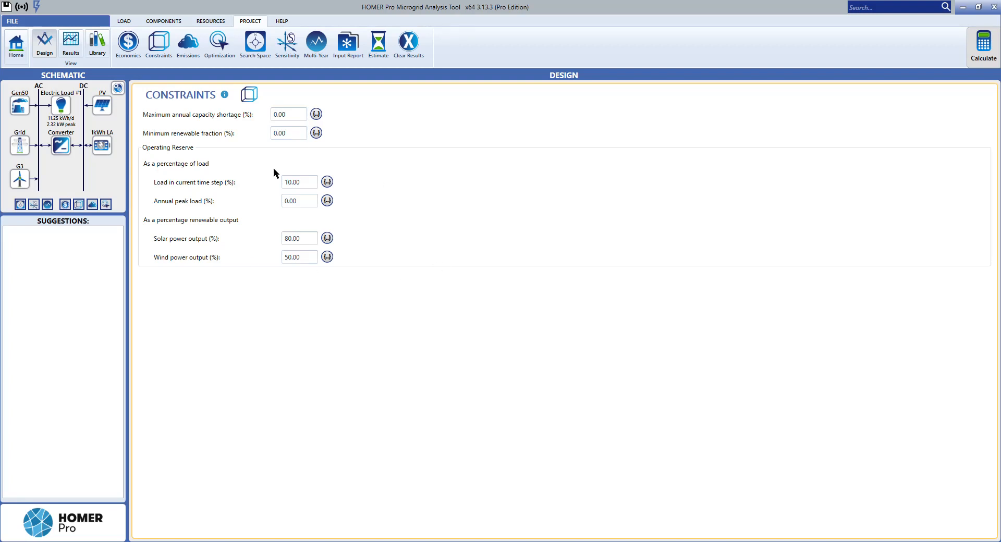
pyautogui.click(187, 57)
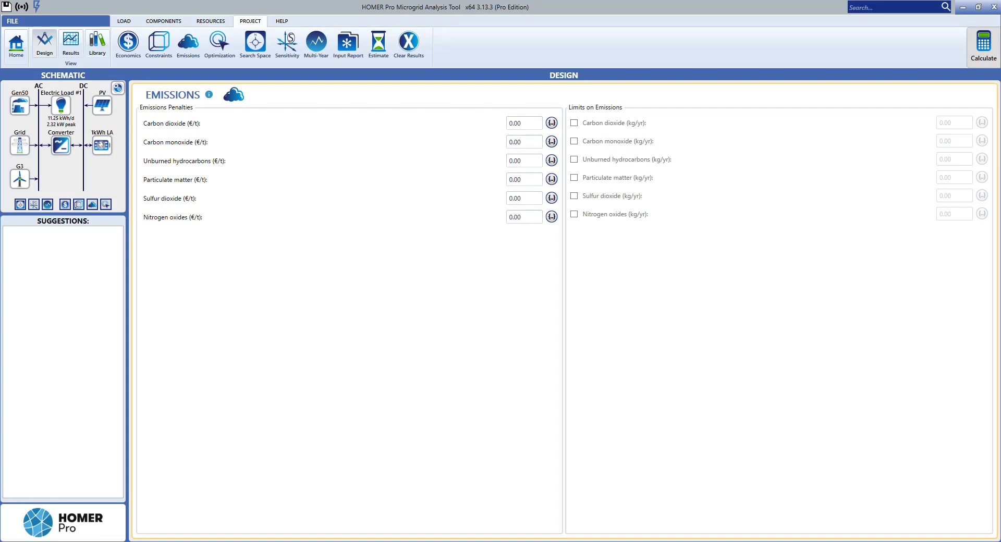
pyautogui.click(22, 58)
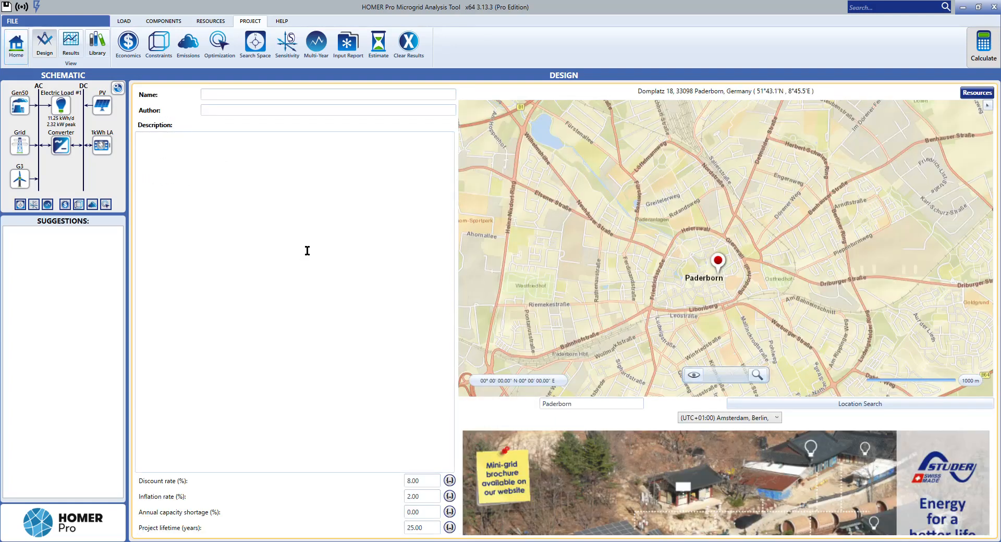
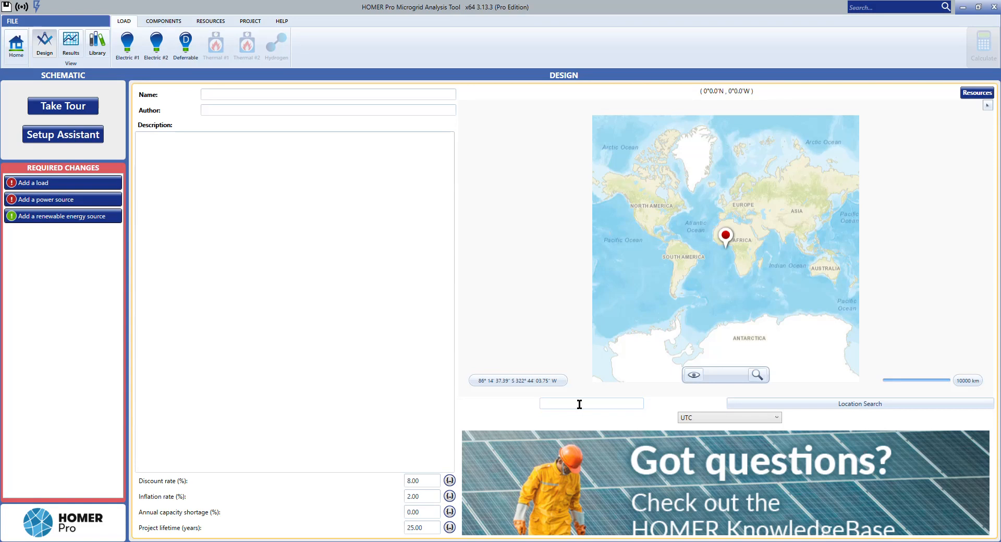
# Step: Set the project location to Rio de Janeiro using the location search
pyautogui.click(165, 22)
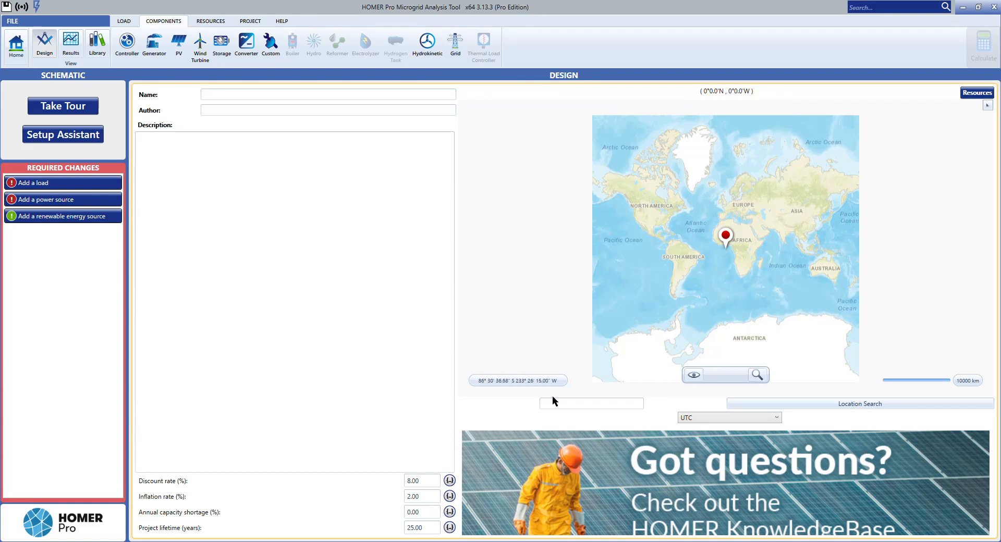
pyautogui.click(571, 404)
pyautogui.write('rio de janeiro')
pyautogui.click(815, 406)
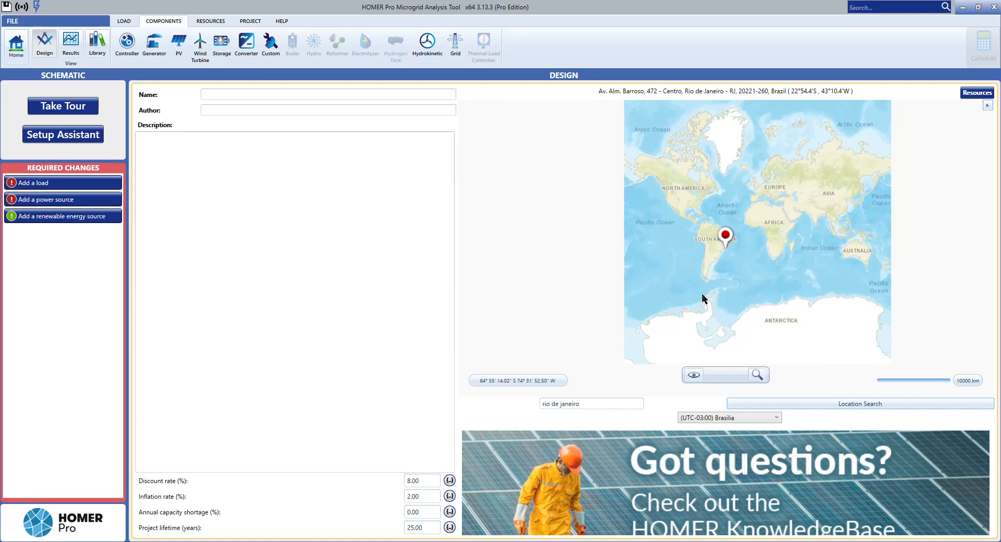
# Step: Examine the project's marker and its surroundings in Rio de Janeiro on the map at different scales
pyautogui.scroll(2, 727, 250)
pyautogui.scroll(5, 727, 249)
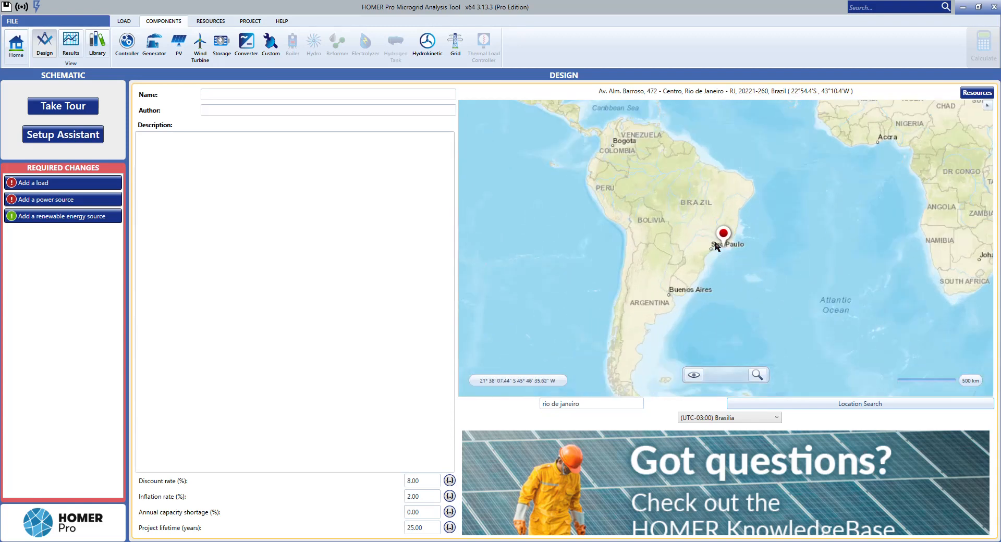
pyautogui.scroll(-4, 738, 260)
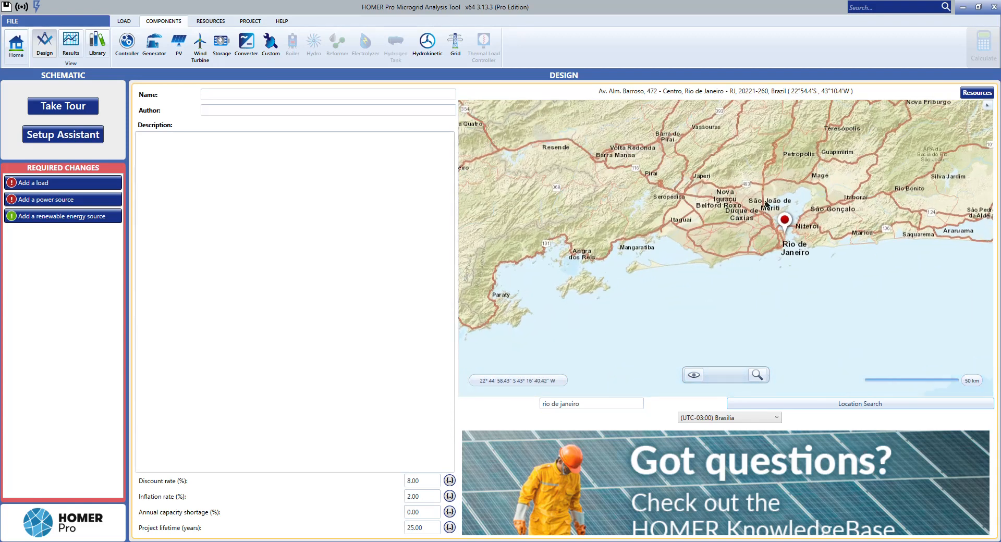
pyautogui.scroll(-2, 759, 264)
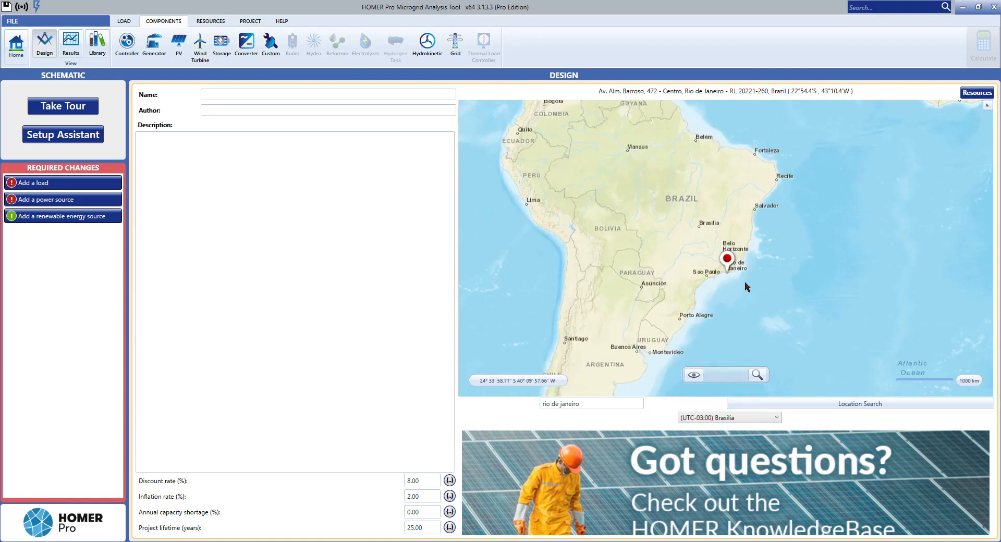
pyautogui.scroll(3, 749, 292)
pyautogui.scroll(2, 748, 295)
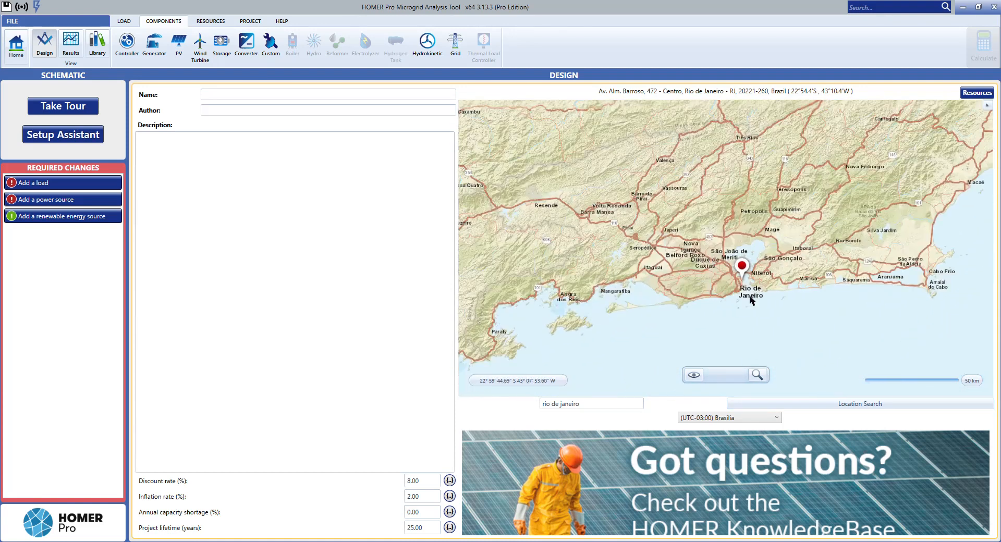
pyautogui.scroll(3, 730, 282)
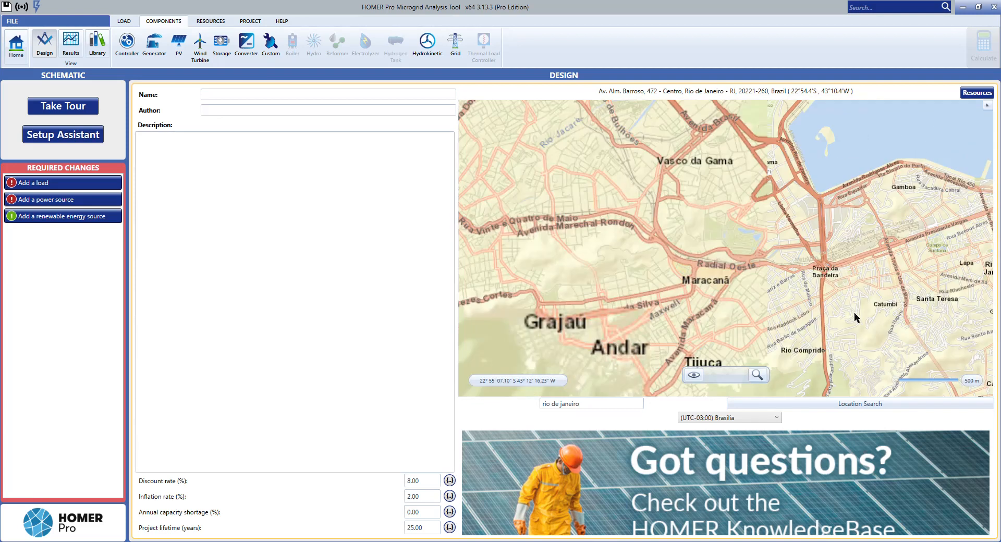
pyautogui.scroll(3, 772, 229)
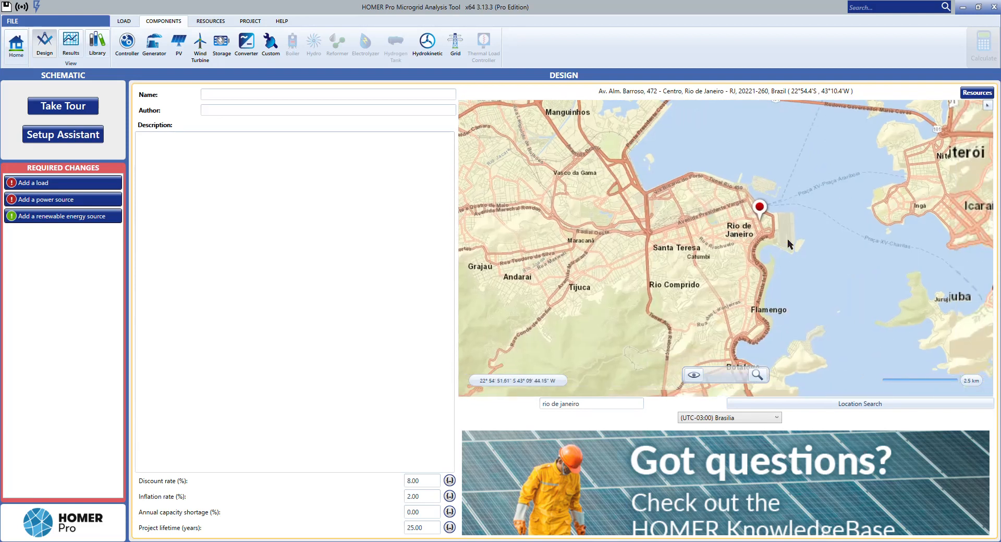
pyautogui.scroll(-4, 761, 264)
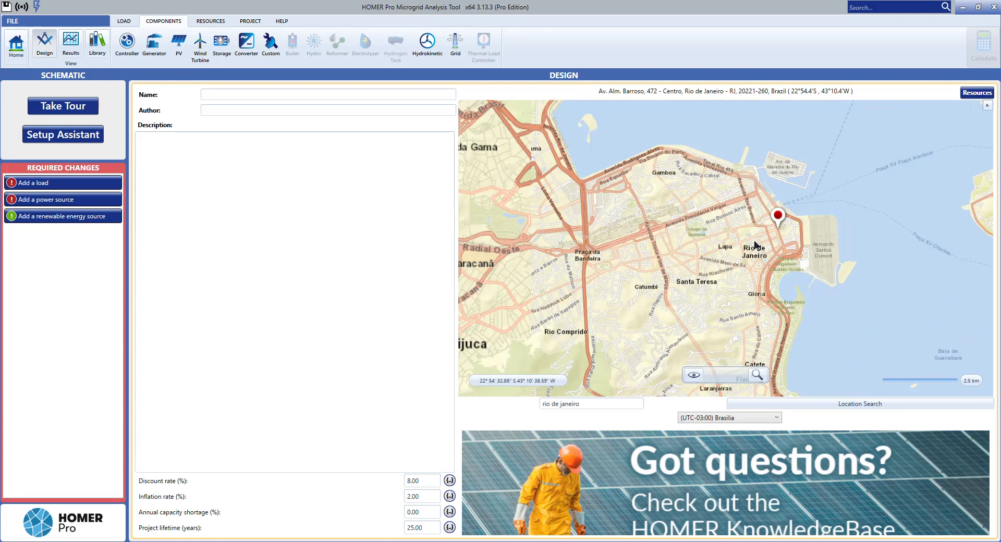
pyautogui.scroll(-2, 772, 269)
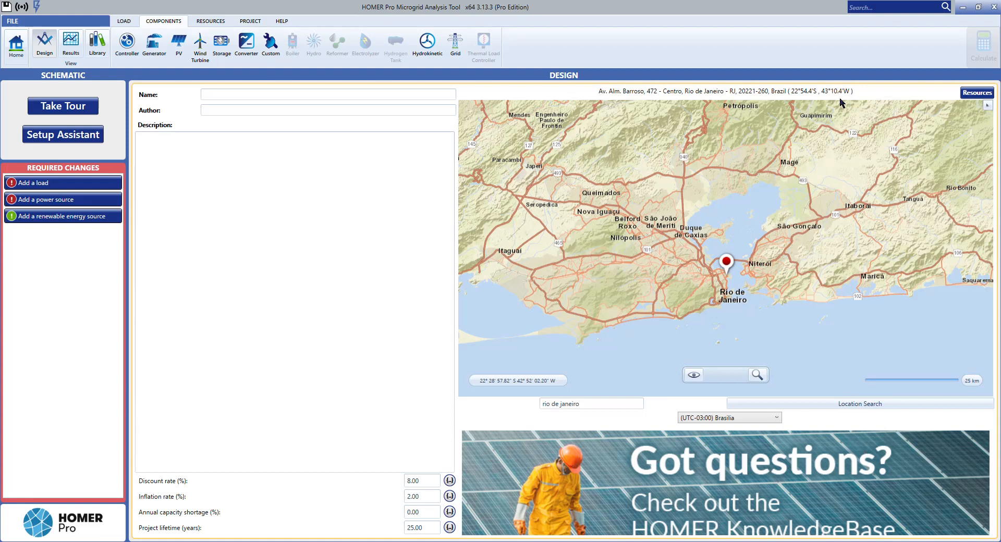
pyautogui.moveTo(731, 225); pyautogui.dragTo(705, 211)
# Step: Name the project "Exercise 8" and leave its description empty
pyautogui.click(246, 97)
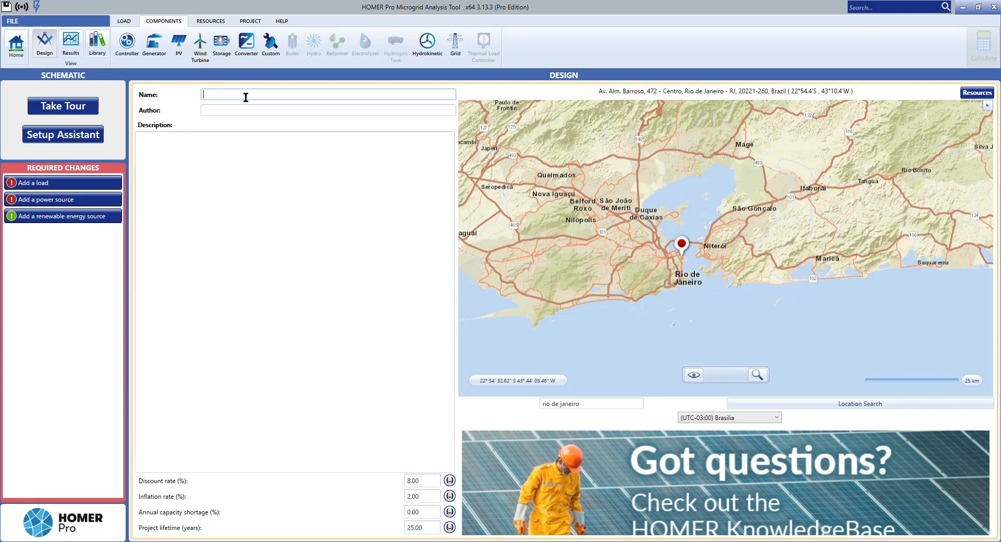
pyautogui.write('Exercise 8')
pyautogui.click(236, 187)
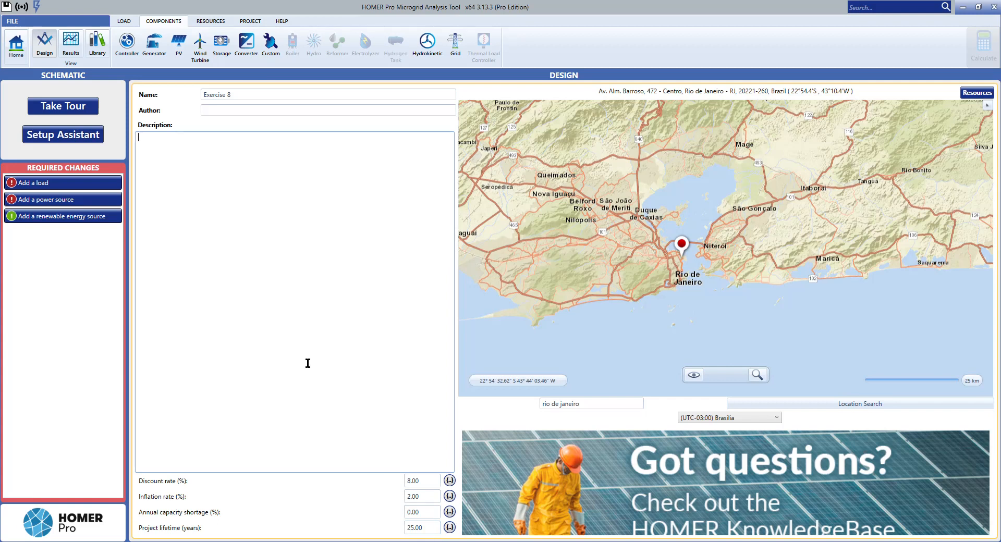
pyautogui.click(292, 306)
# Step: Add the solar GHI resource with monthly averages downloaded from the internet for Rio de Janeiro
pyautogui.click(207, 24)
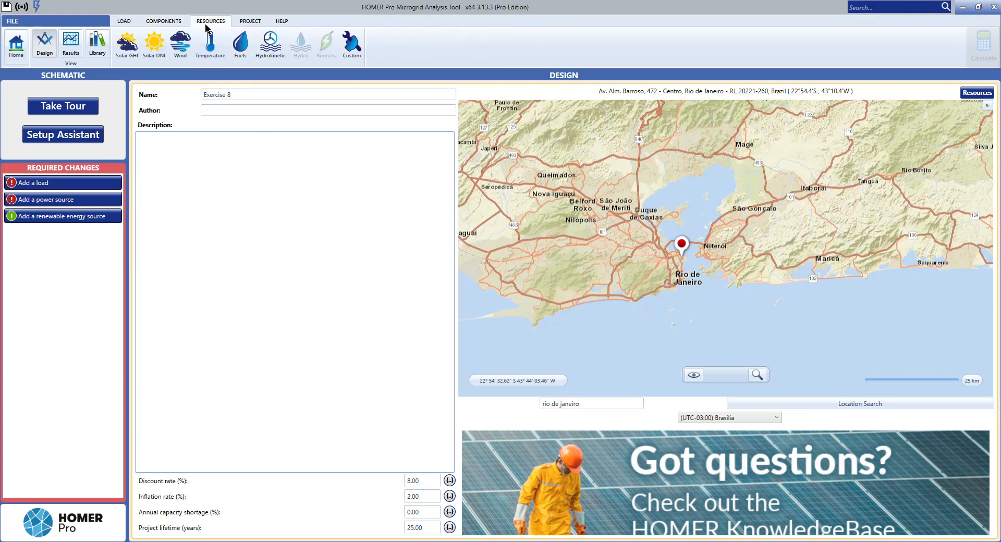
pyautogui.click(133, 60)
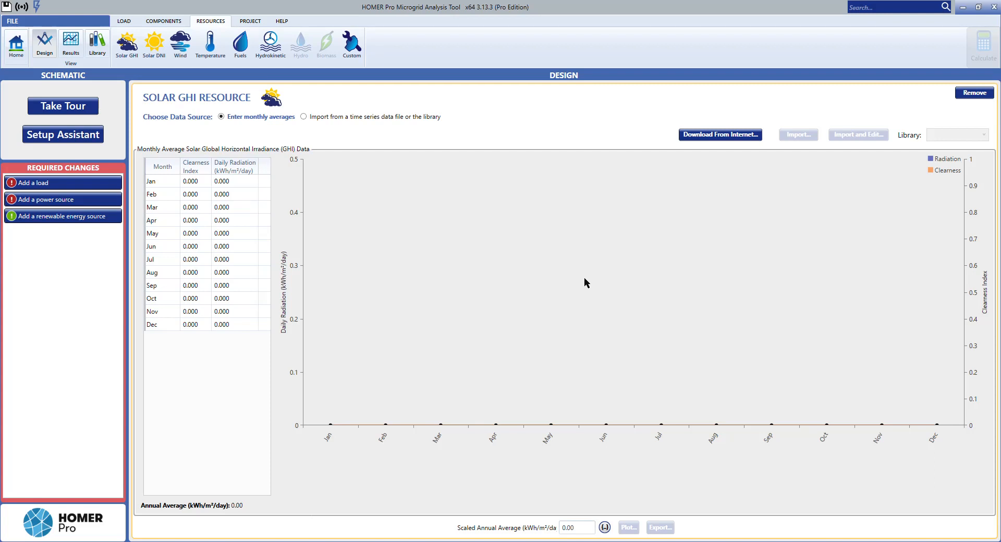
pyautogui.click(706, 136)
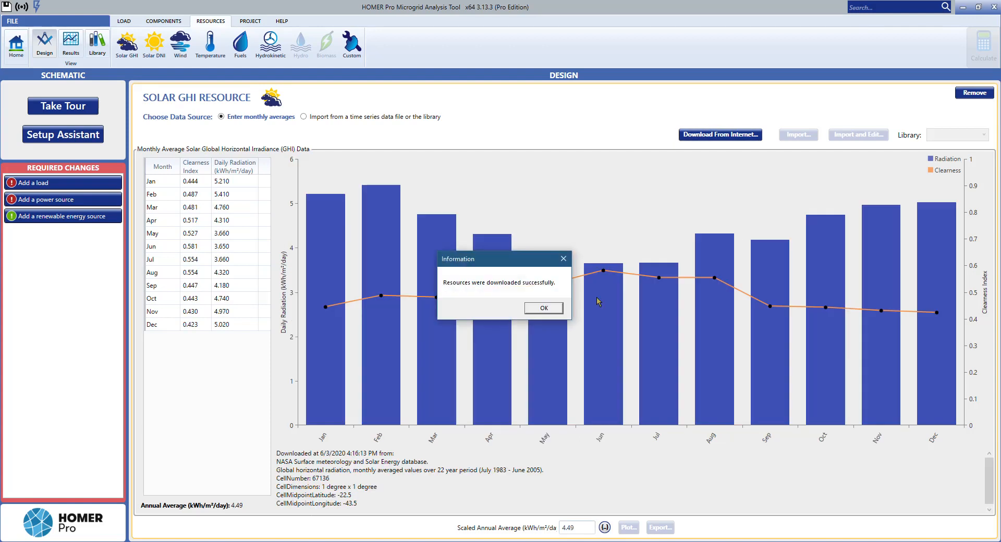
pyautogui.click(544, 307)
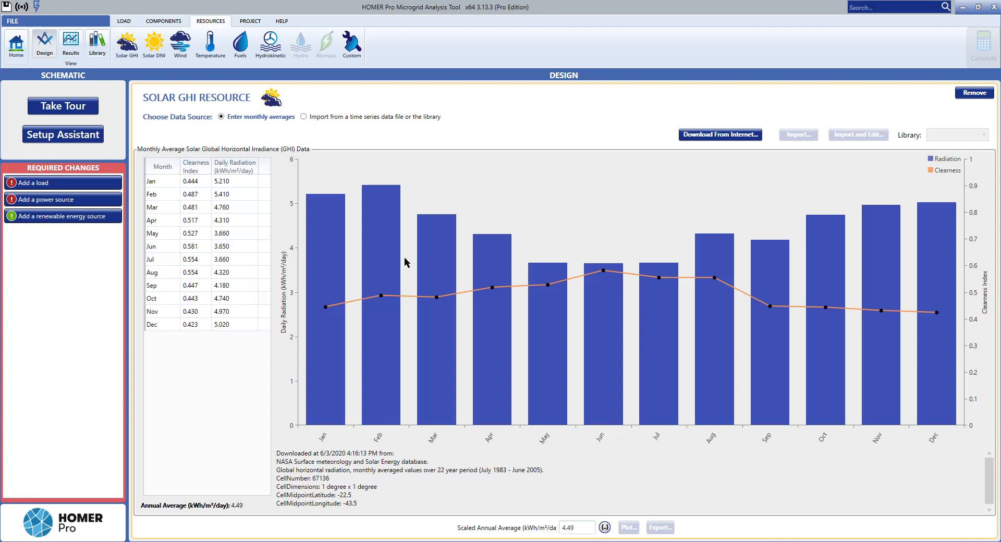
pyautogui.moveTo(374, 259)
# Step: Add the first electric load as a synthetic load based on the Blank profile
pyautogui.click(128, 23)
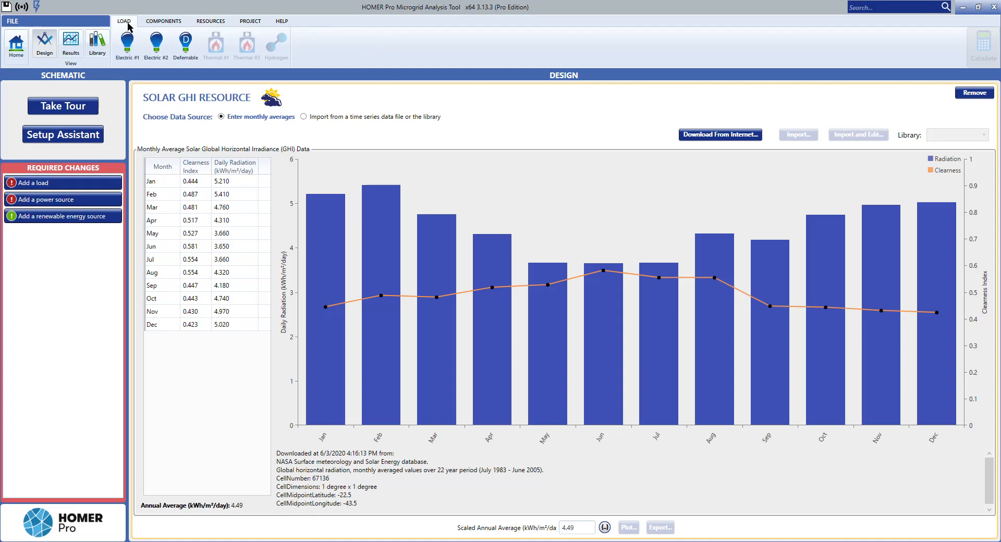
pyautogui.click(133, 57)
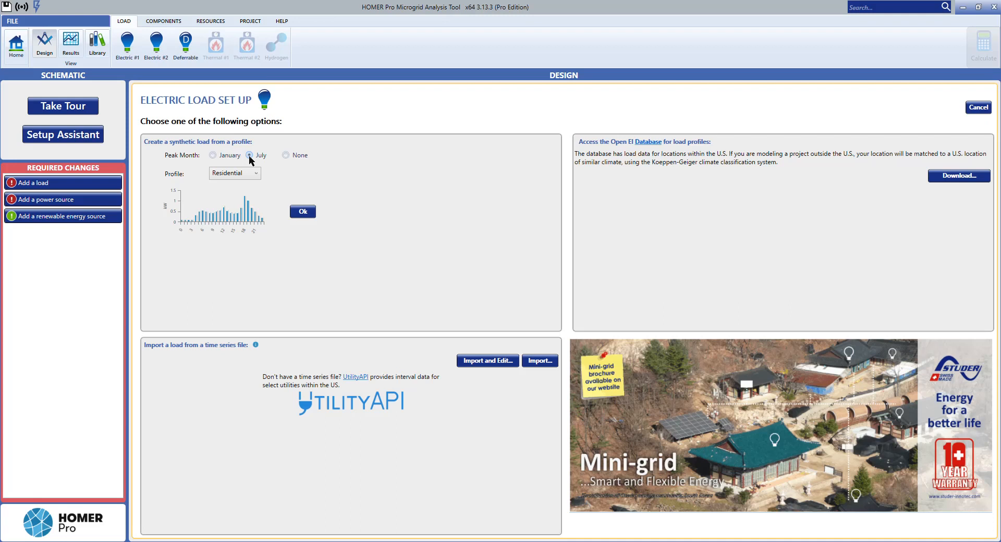
pyautogui.click(251, 172)
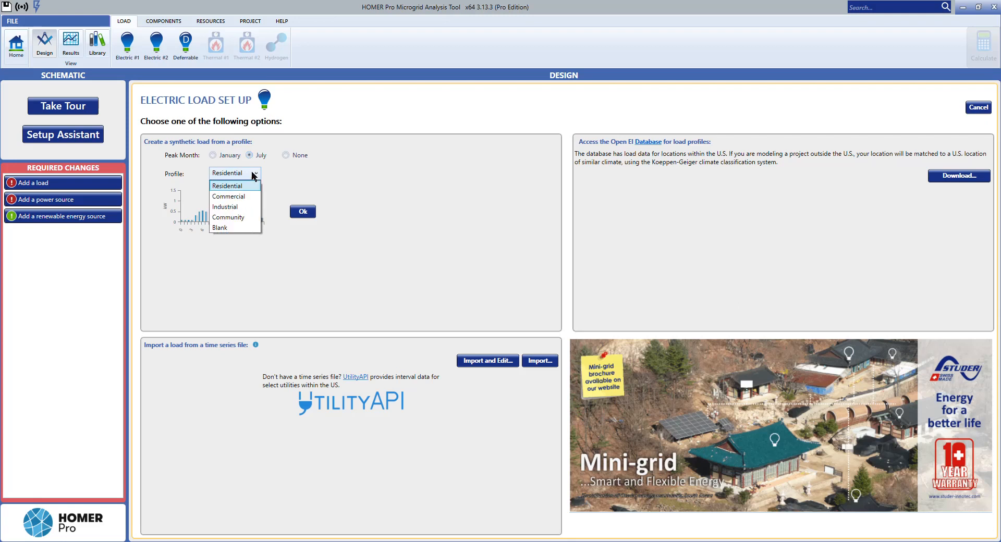
pyautogui.click(228, 228)
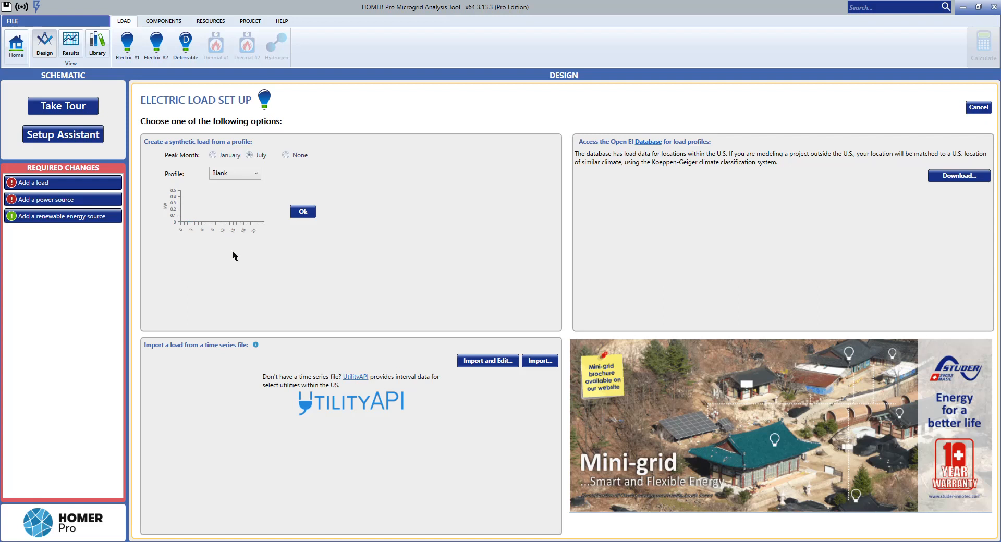
pyautogui.click(301, 212)
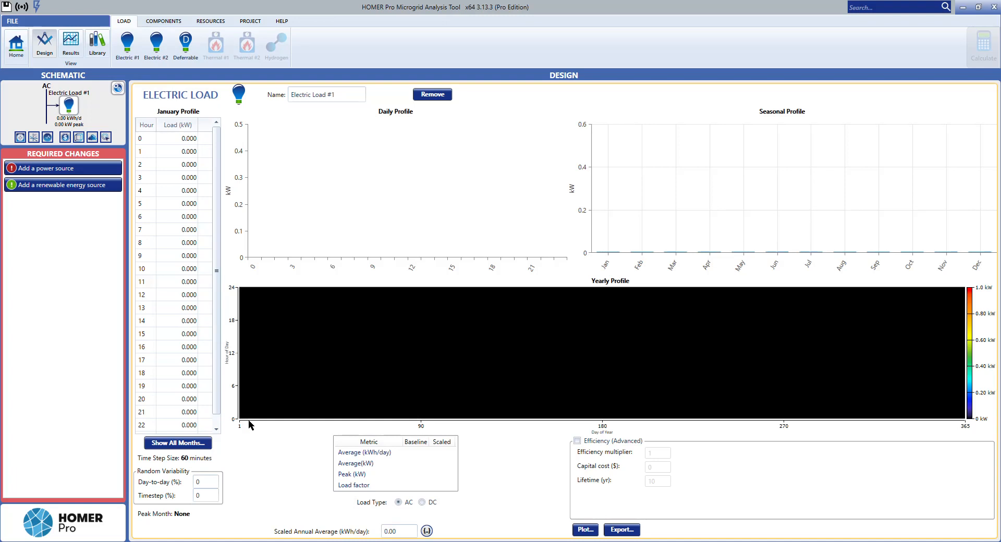
# Step: Open the load data for all months and set the weekday load at hour 10 to 0.06 kW from January onward
pyautogui.moveTo(493, 310)
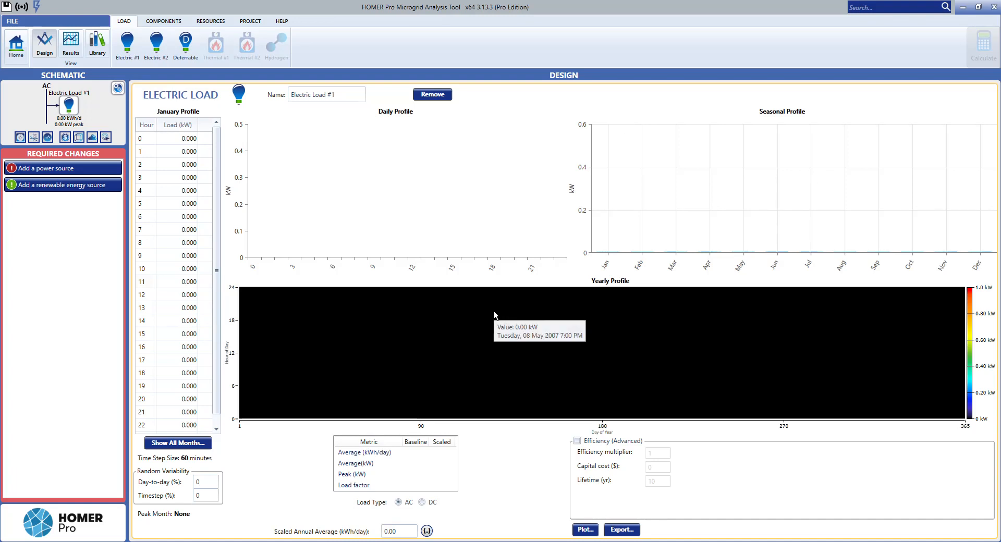
pyautogui.click(184, 444)
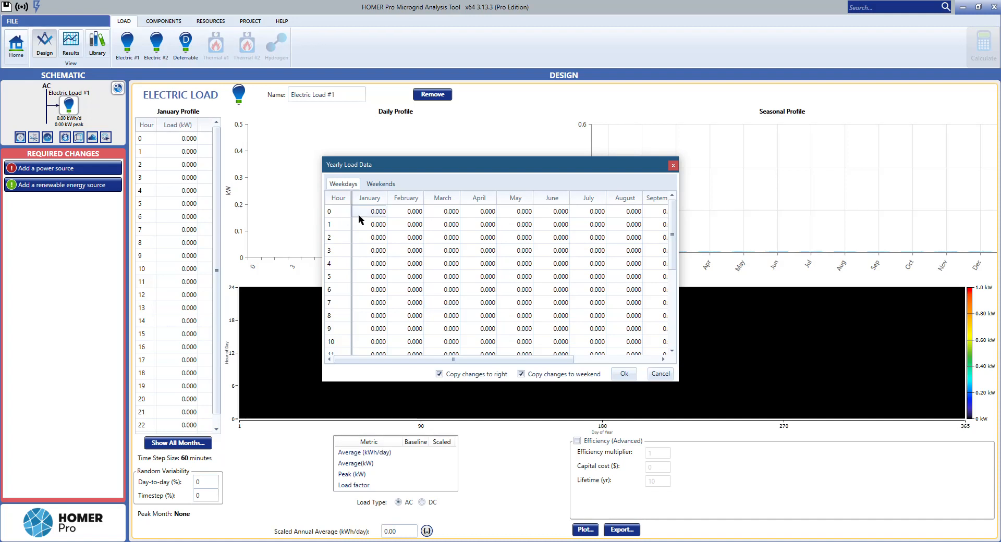
pyautogui.scroll(-1, 352, 282)
pyautogui.scroll(1, 353, 280)
pyautogui.click(387, 288)
pyautogui.scroll(-1, 336, 302)
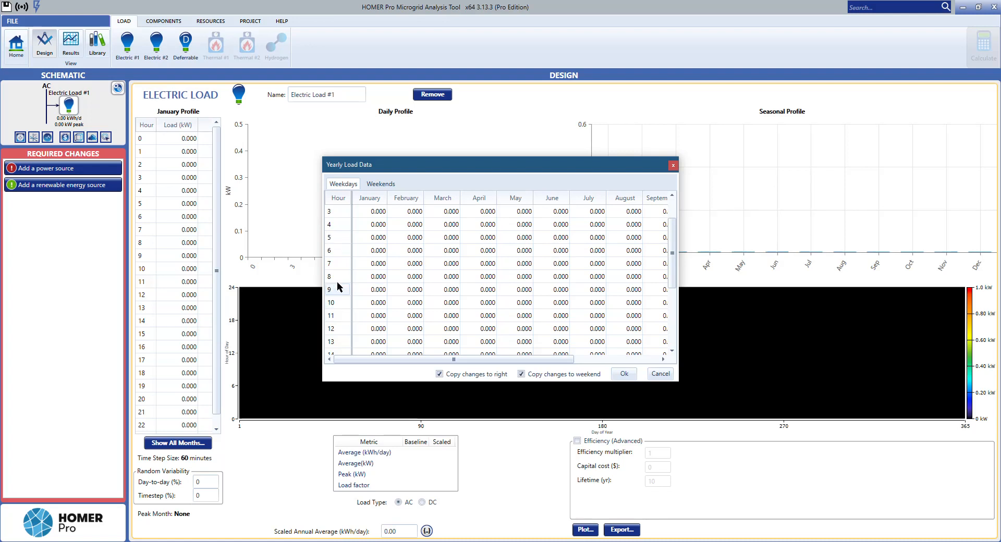
pyautogui.click(374, 305)
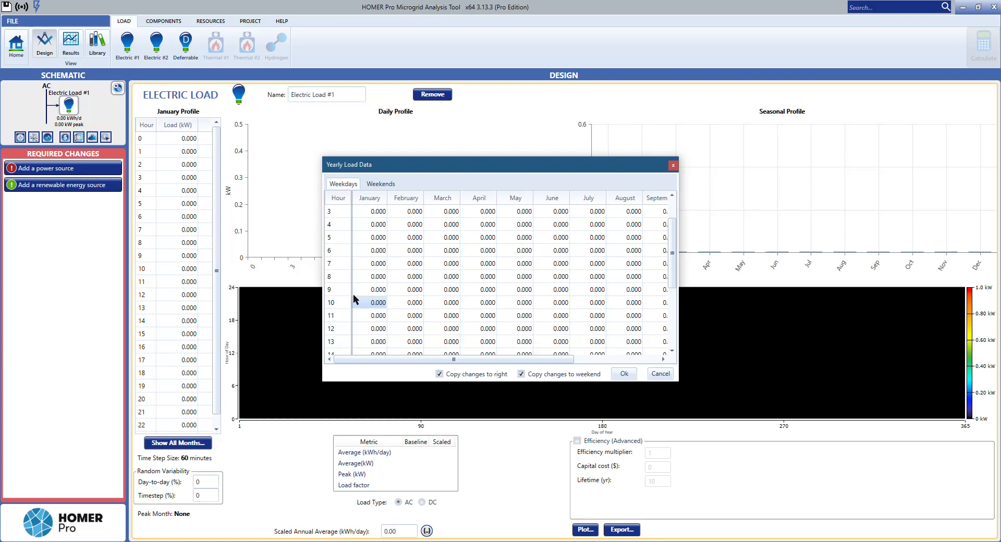
pyautogui.write('0.06')
pyautogui.click(369, 302)
# Step: Fill hours 11 to 23 of the January weekday load with 0.06 kW, copied across the other months
pyautogui.press('Down')
pyautogui.write('0.060')
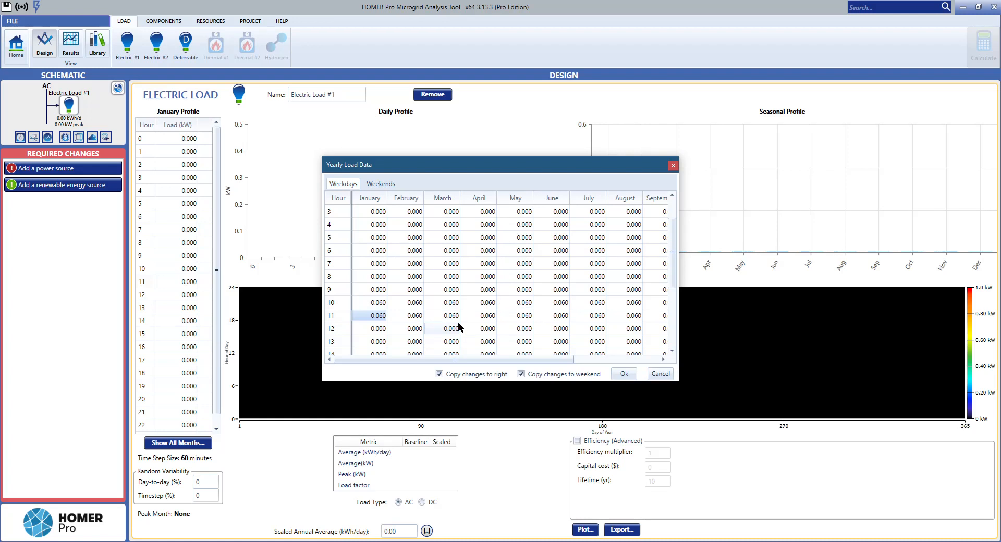
pyautogui.press('Down')
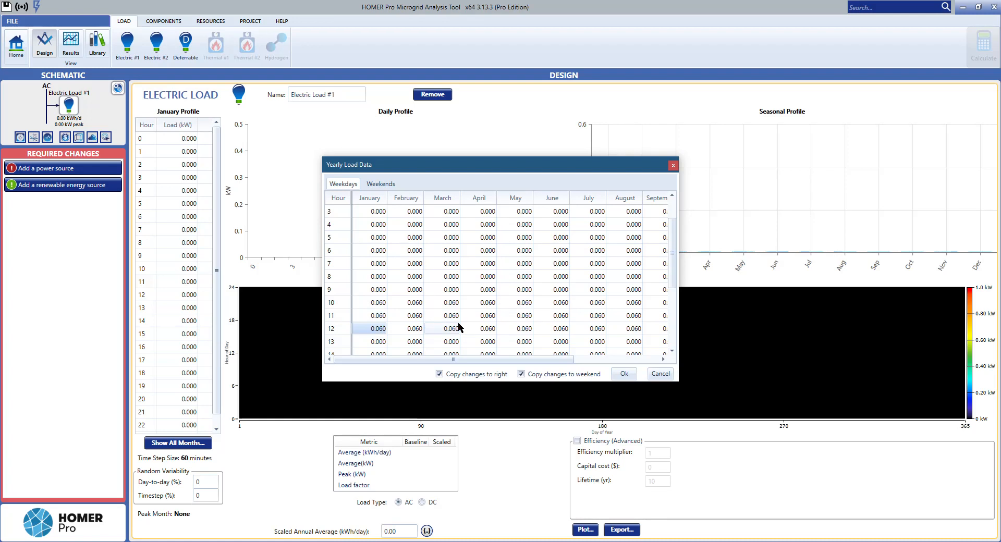
pyautogui.press('Down')
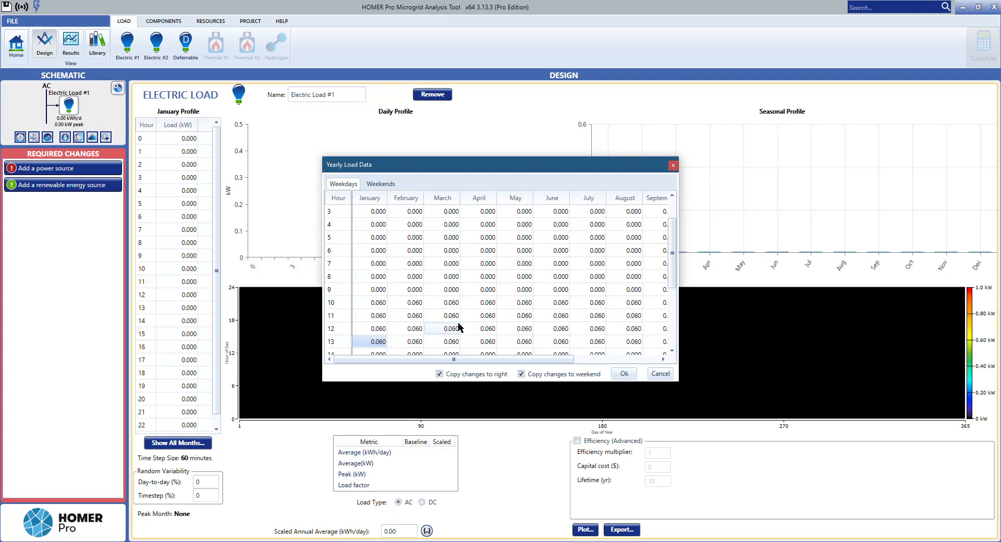
pyautogui.press('Down')
pyautogui.press('Down')
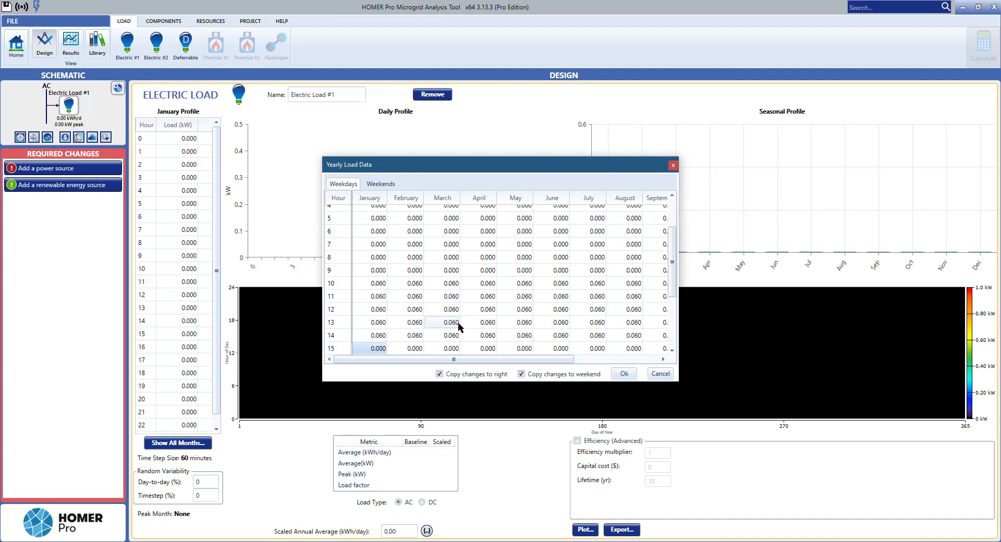
pyautogui.press('Down')
pyautogui.press('Down')
pyautogui.press('Down')
pyautogui.press('Down')
pyautogui.write('0.06')
pyautogui.press('Return')
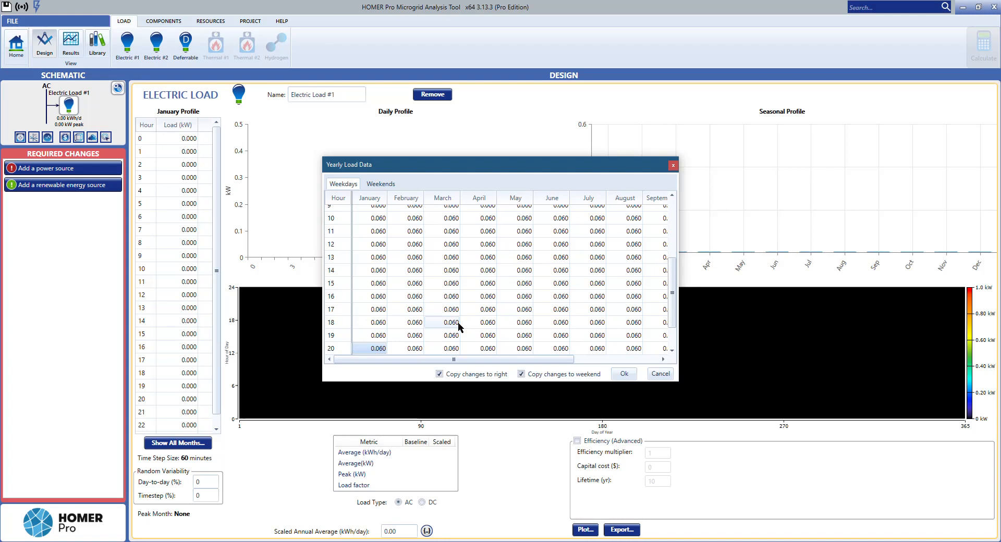
pyautogui.press('Down')
pyautogui.press('Down')
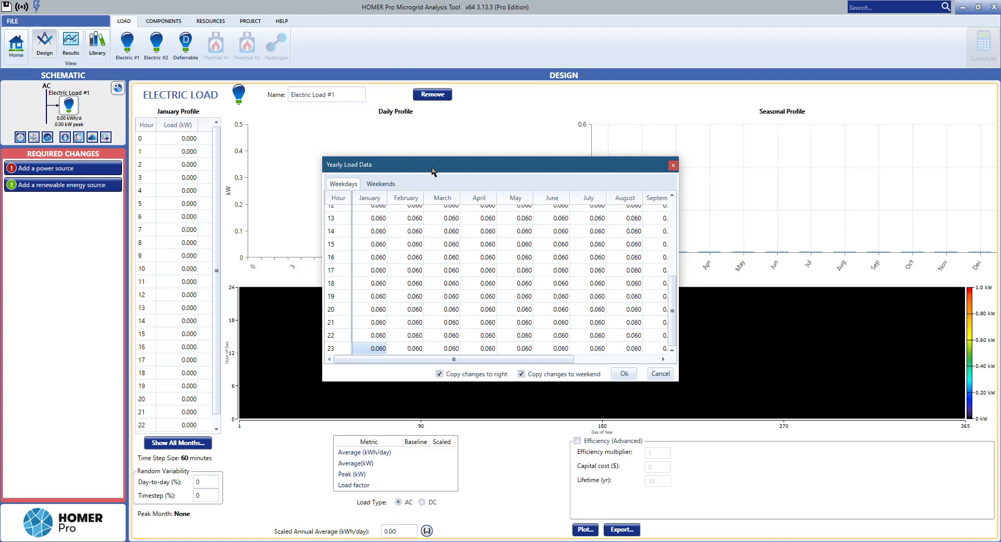
# Step: Review the hourly values in the yearly load data and apply them to the electric load
pyautogui.moveTo(433, 165); pyautogui.dragTo(457, 159)
pyautogui.scroll(5, 416, 295)
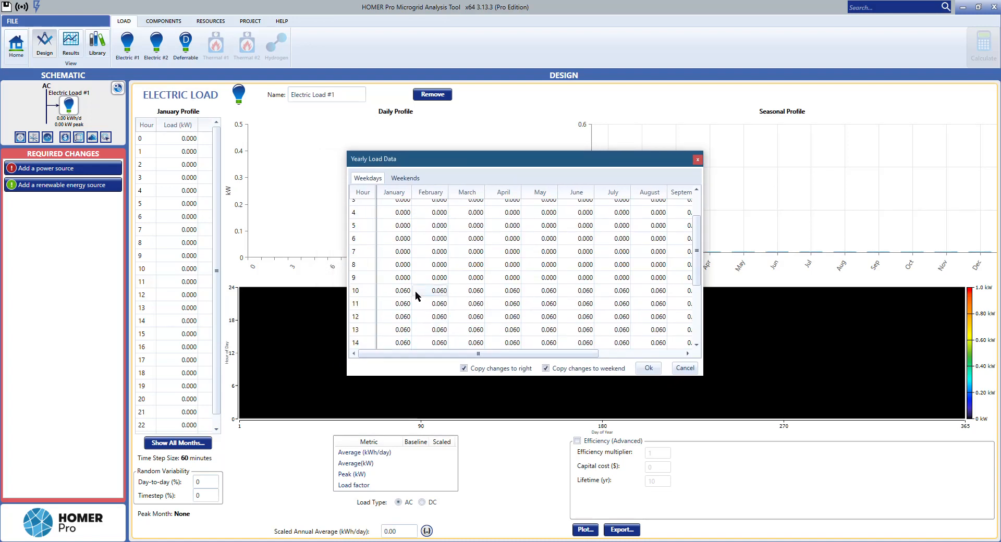
pyautogui.scroll(-3, 416, 296)
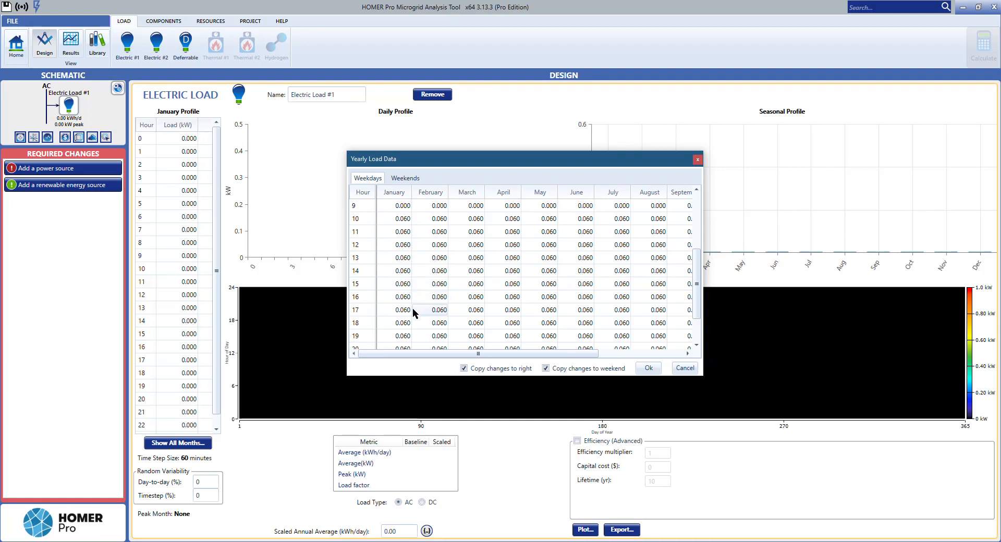
pyautogui.scroll(-1, 412, 308)
pyautogui.scroll(-1, 411, 313)
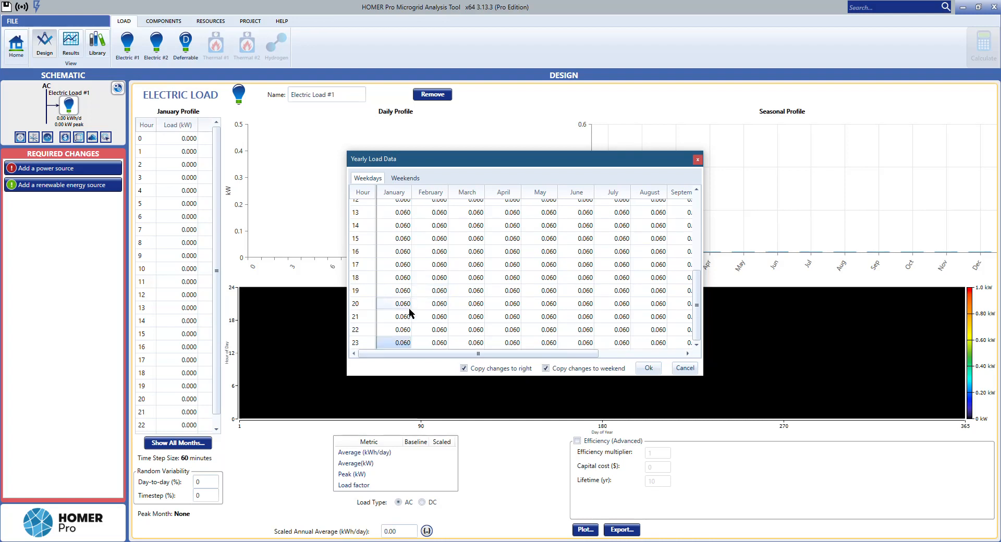
pyautogui.click(648, 368)
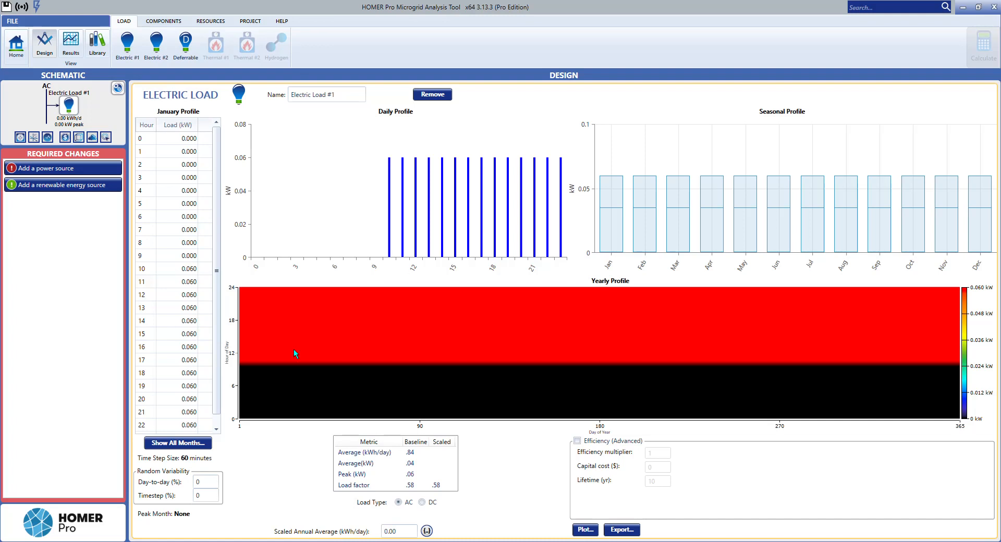
# Step: Reopen the load data for all months and set the weekday load for hours 19 to 23 to 0.36 kW
pyautogui.click(203, 446)
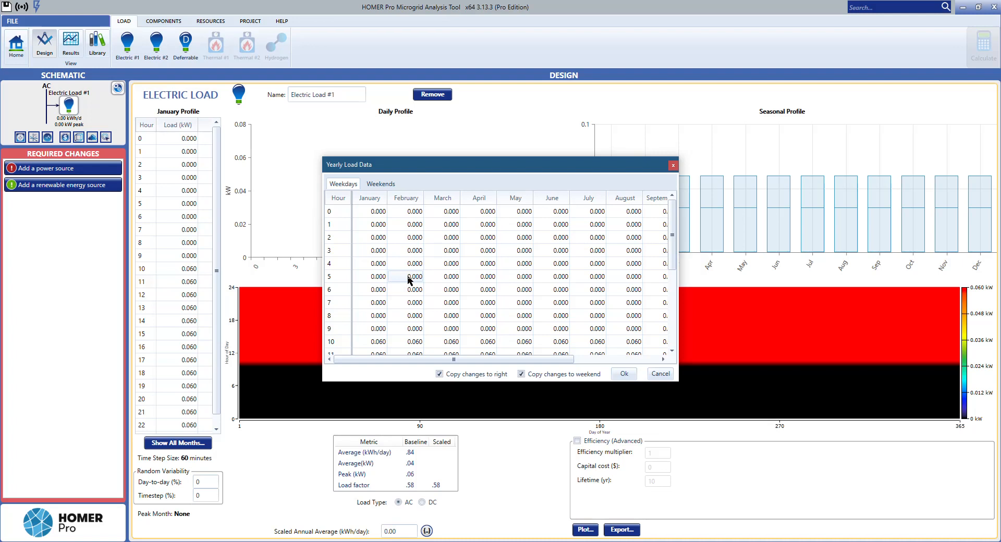
pyautogui.scroll(-1, 377, 308)
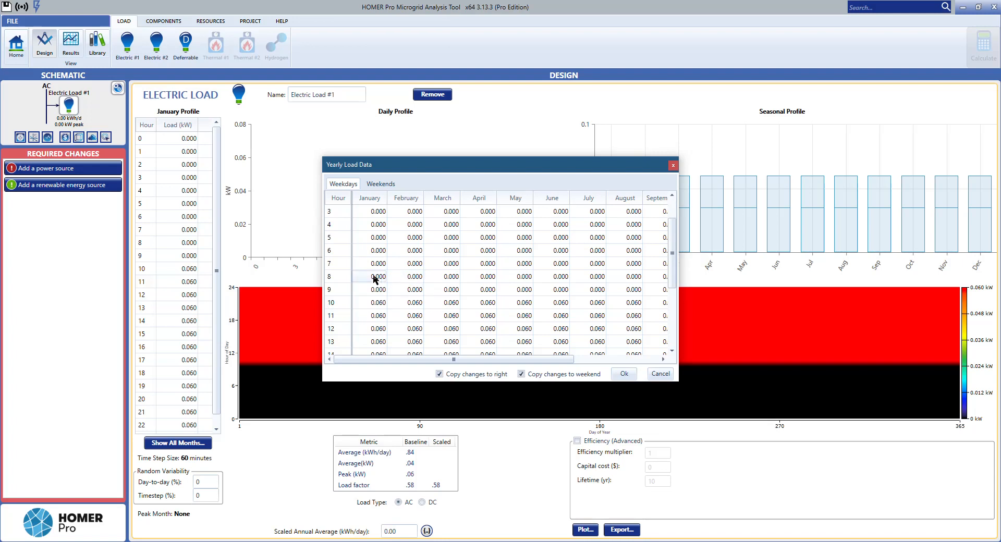
pyautogui.scroll(-3, 368, 276)
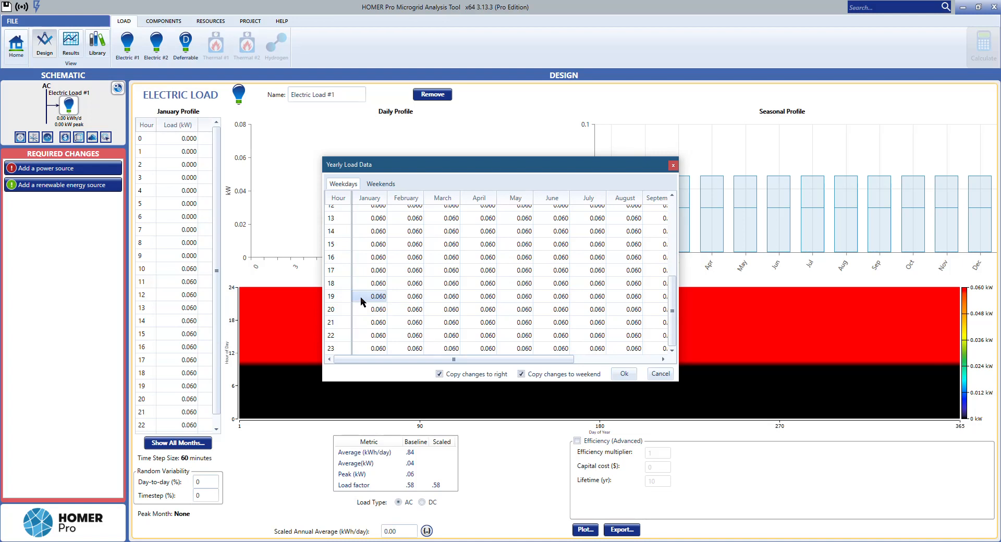
pyautogui.write('.360')
pyautogui.press('Return')
pyautogui.click(377, 296)
pyautogui.press('Down')
pyautogui.press('Down')
pyautogui.press('Down')
pyautogui.write('0.36')
pyautogui.press('Return')
# Step: Set the weekday load to 0.09 kW at hour 18 and 0.39 kW for hours 19 to 21
pyautogui.click(370, 286)
pyautogui.write('.09')
pyautogui.click(367, 292)
pyautogui.write('0.39')
pyautogui.click(368, 310)
pyautogui.write('0.39')
pyautogui.press('Return')
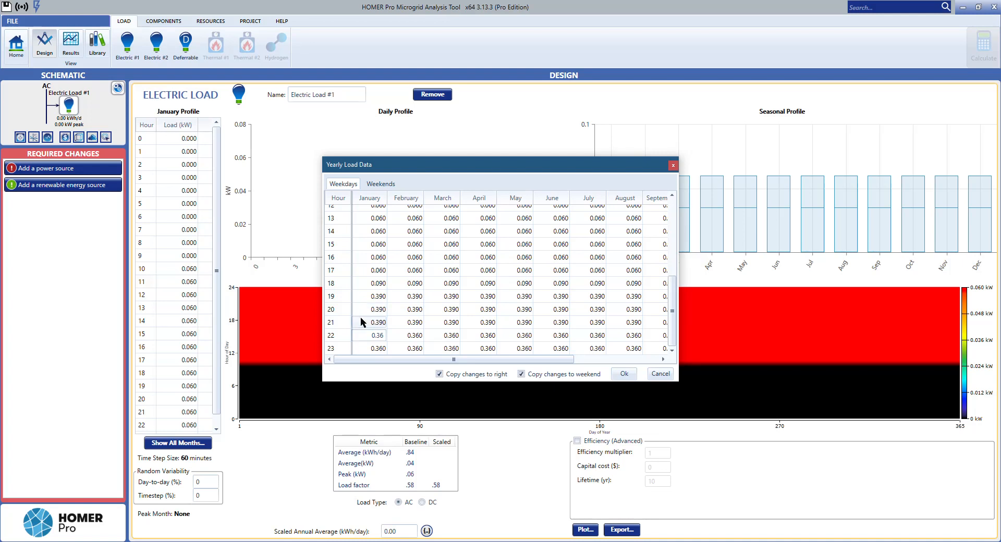
# Step: Set the weekday load to 0.49 kW at hours 20 and 21 and 0.46 kW at hours 22 and 23, and apply the data
pyautogui.click(364, 308)
pyautogui.write('0.490')
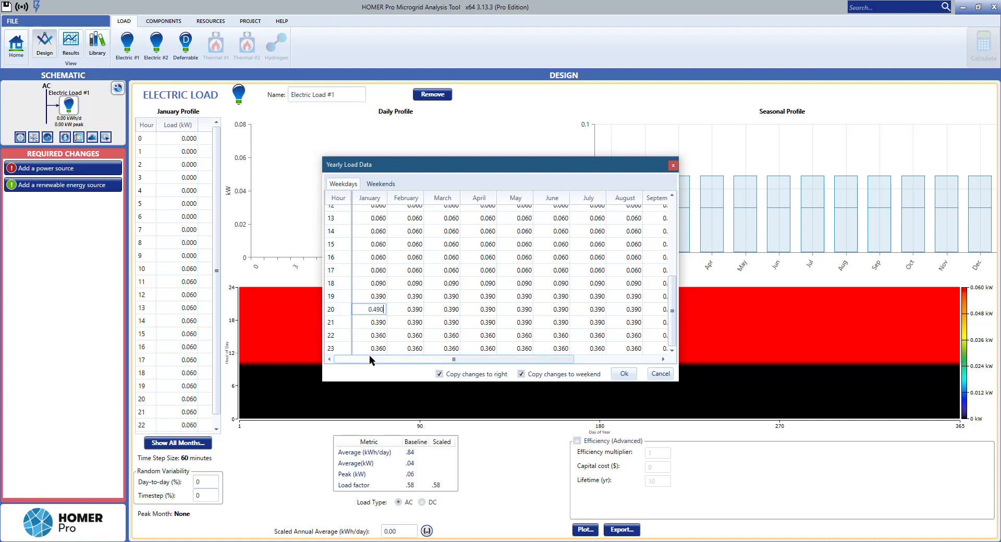
pyautogui.press('Return')
pyautogui.write('0')
pyautogui.press('Escape')
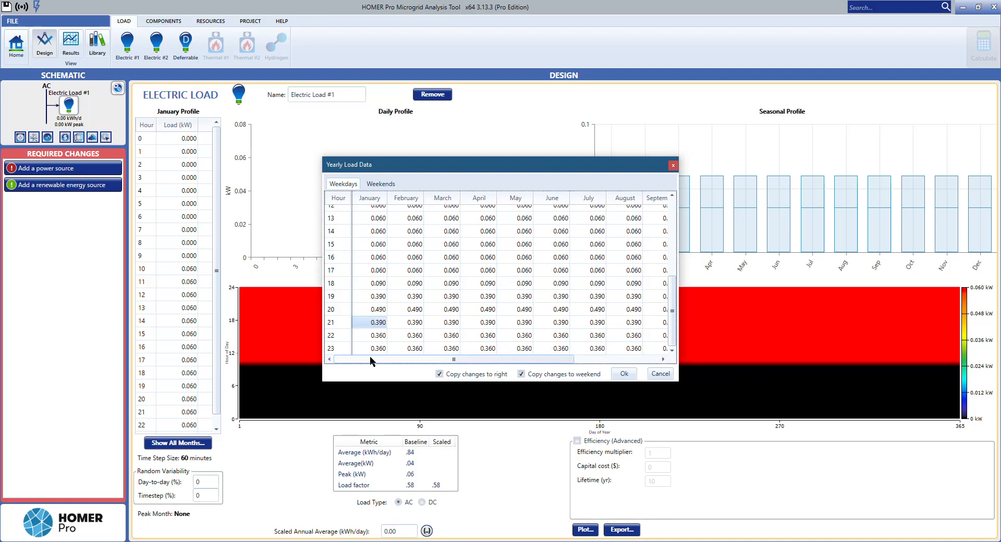
pyautogui.write('0.490')
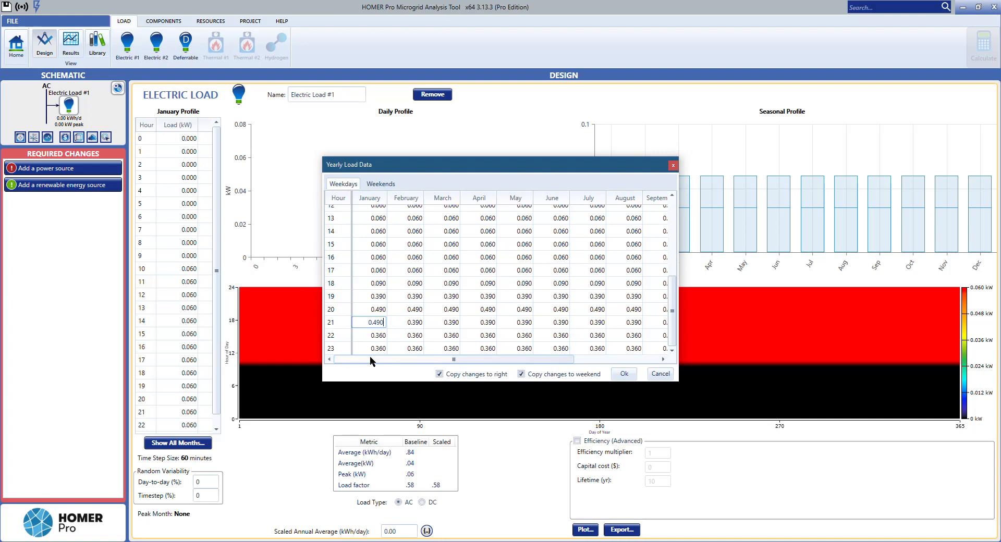
pyautogui.press('Return')
pyautogui.write('60')
pyautogui.press('Return')
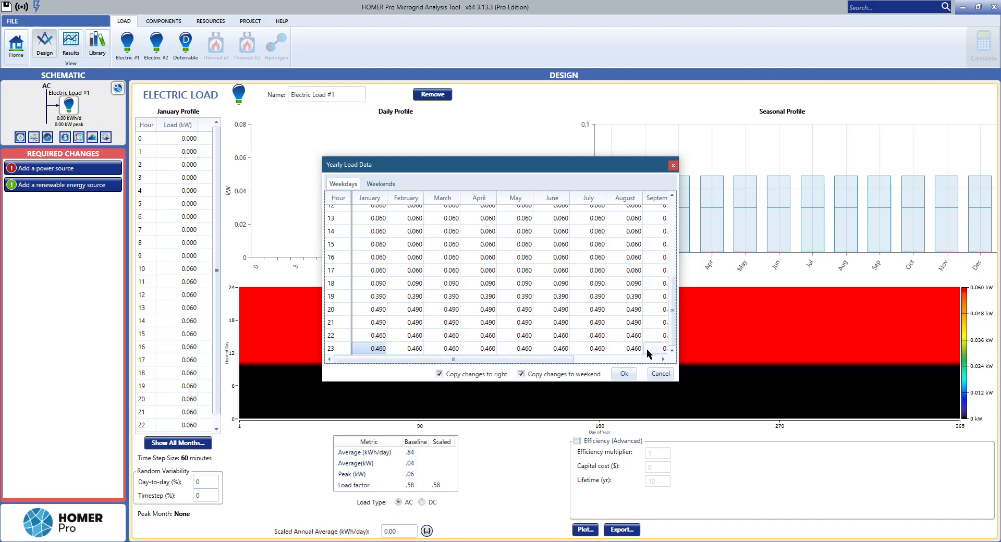
pyautogui.moveTo(552, 362)
pyautogui.mouseDown()
pyautogui.moveTo(660, 364)
pyautogui.moveTo(535, 363)
pyautogui.mouseUp()
pyautogui.click(620, 373)
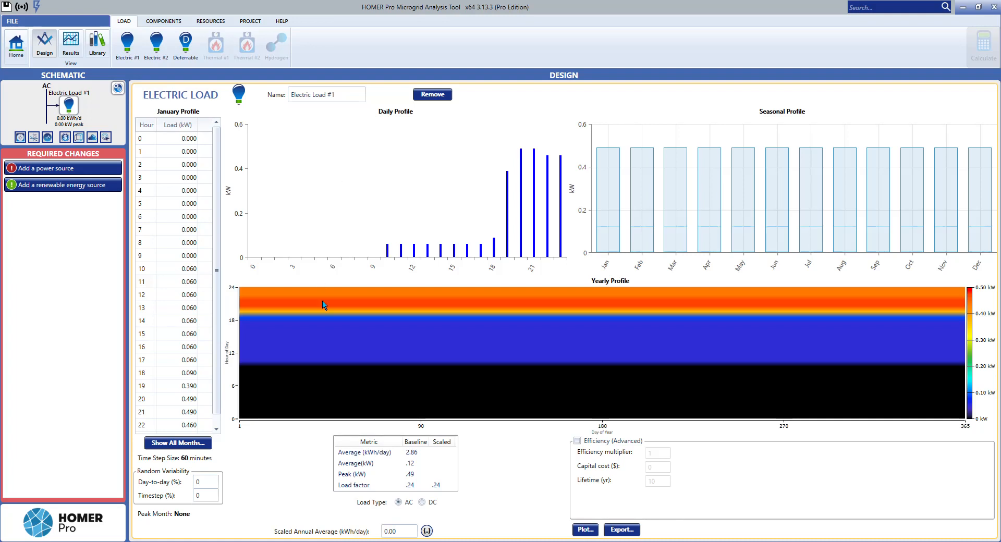
# Step: Check the hourly values in the yearly profile and set the scaled annual average to 2.86 kWh/day
pyautogui.moveTo(441, 316)
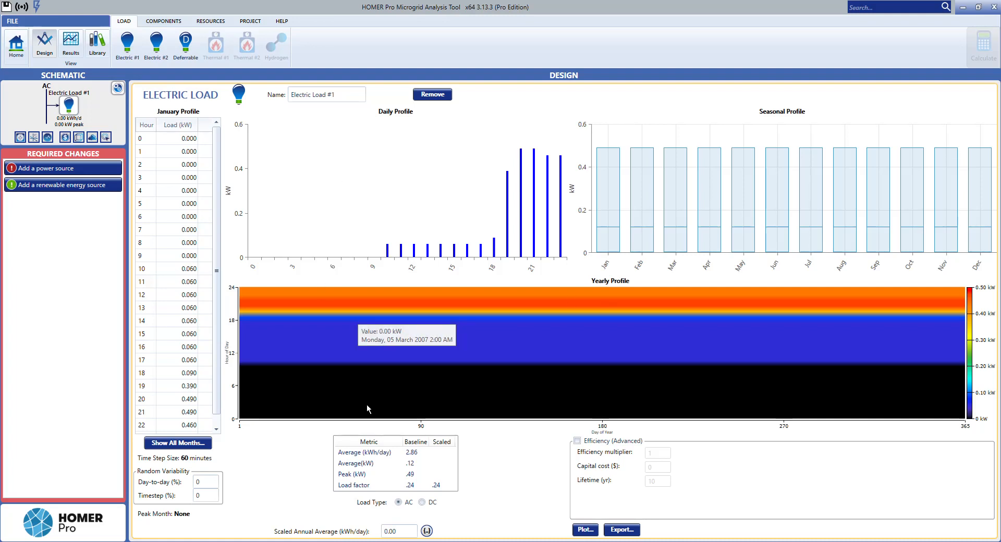
pyautogui.moveTo(265, 423)
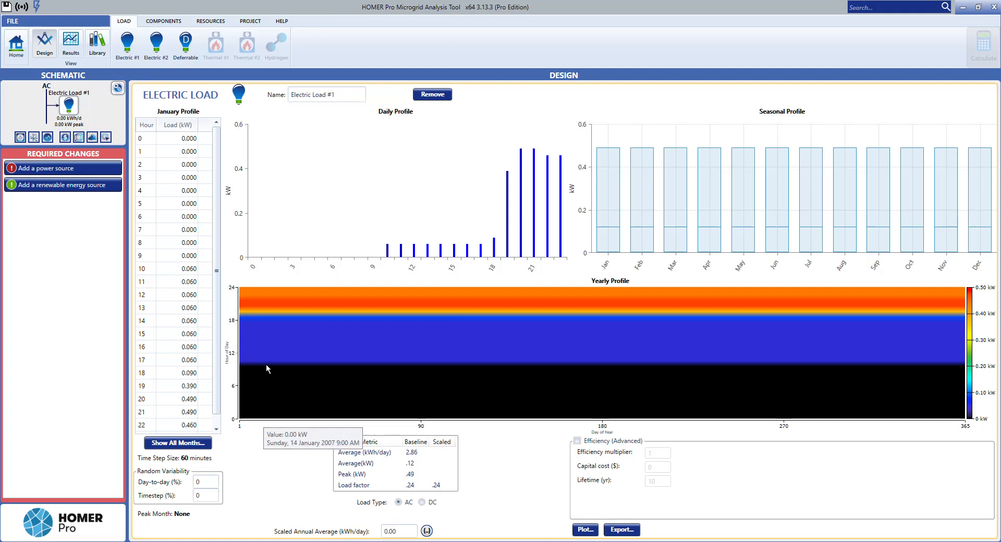
pyautogui.moveTo(284, 372)
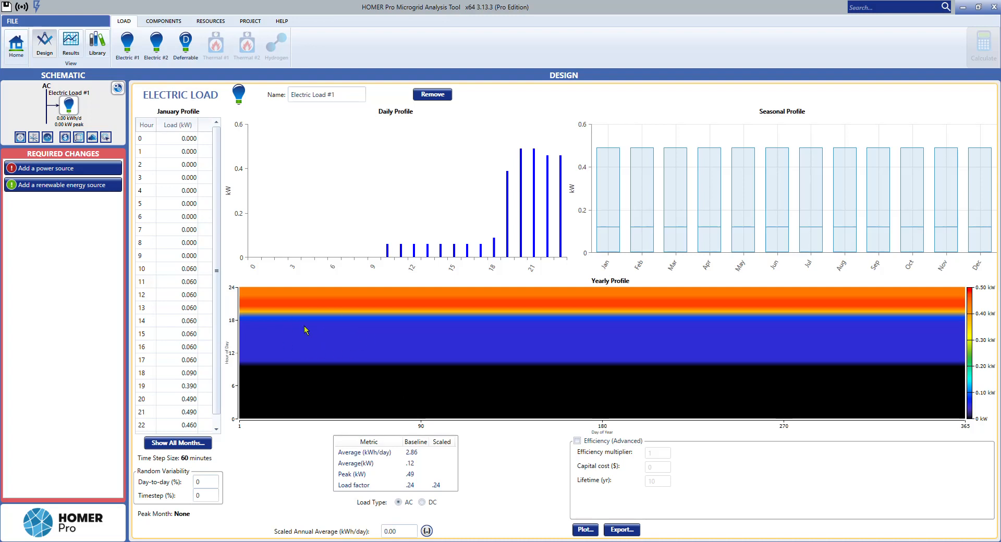
pyautogui.moveTo(304, 339)
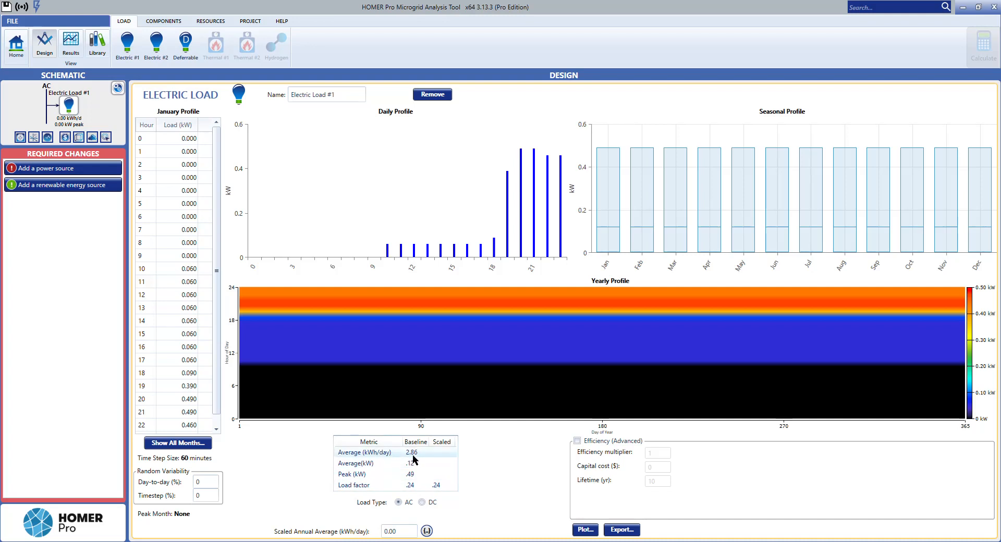
pyautogui.click(406, 530)
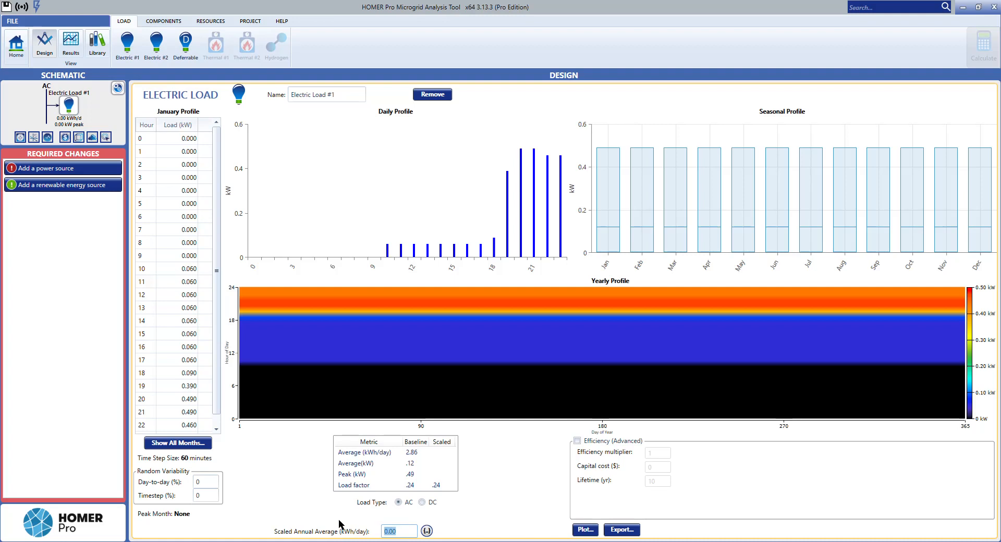
pyautogui.write('2.86')
pyautogui.press('Return')
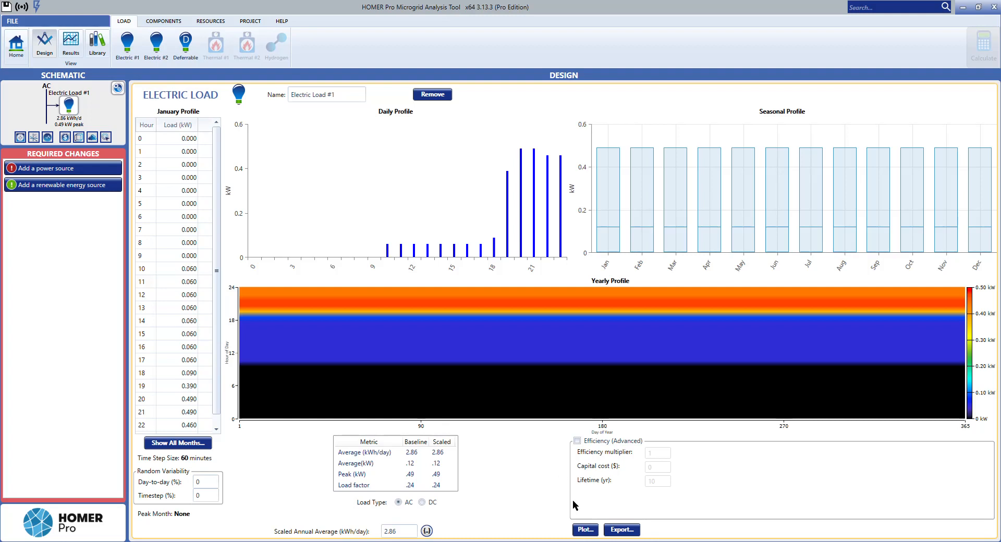
# Step: Examine the scaled load's monthly averages, daily profiles, yearly map and histogram in the time series plots
pyautogui.click(585, 530)
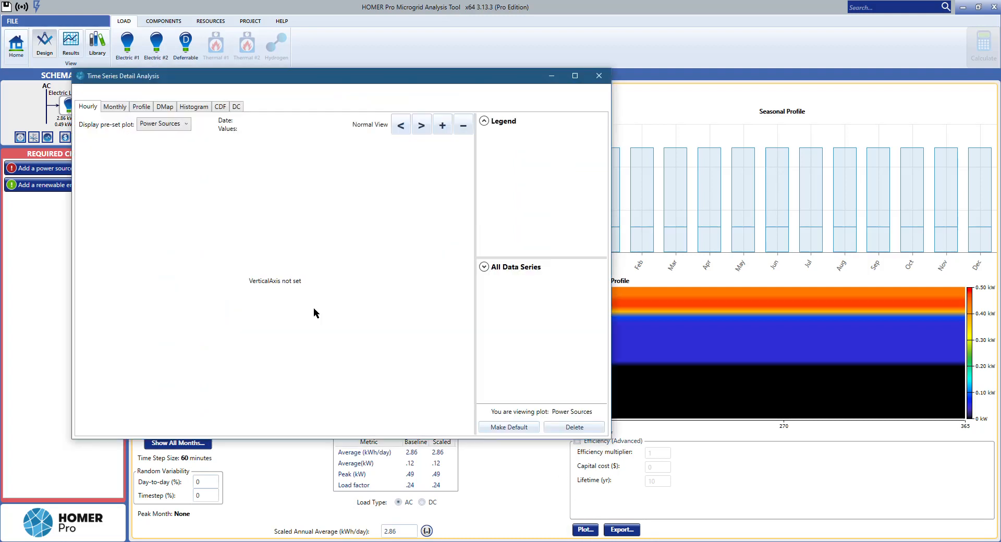
pyautogui.click(127, 105)
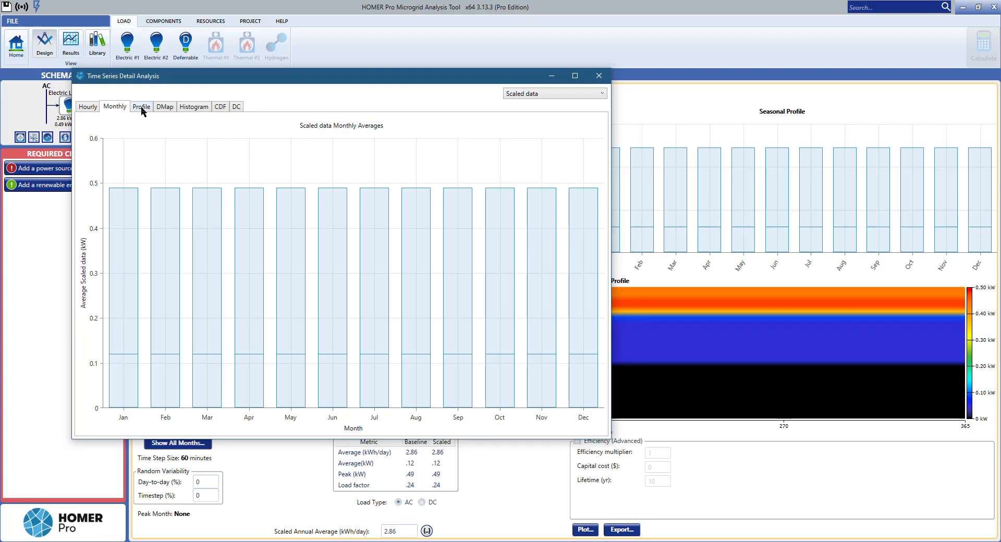
pyautogui.click(141, 106)
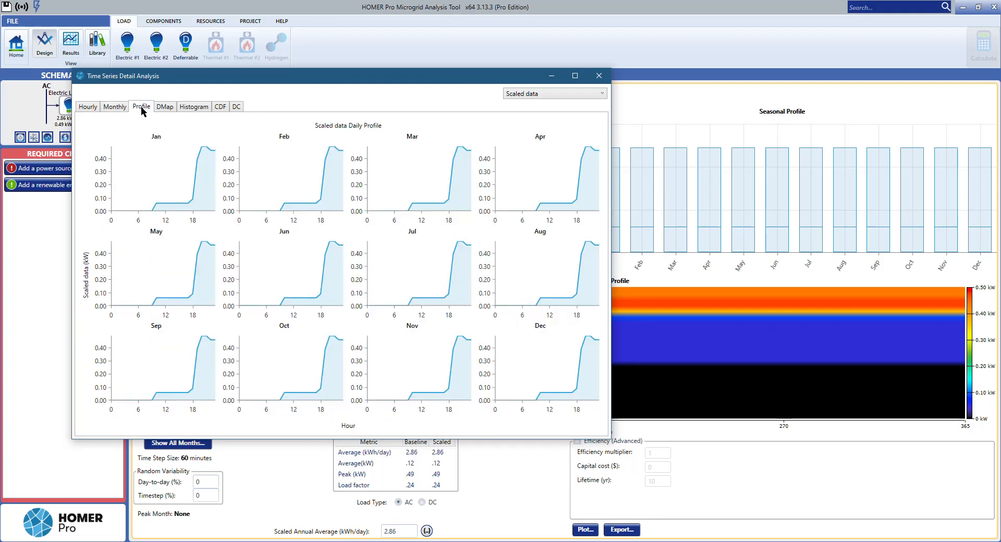
pyautogui.click(532, 95)
pyautogui.click(532, 103)
pyautogui.click(531, 99)
pyautogui.click(524, 103)
pyautogui.click(166, 107)
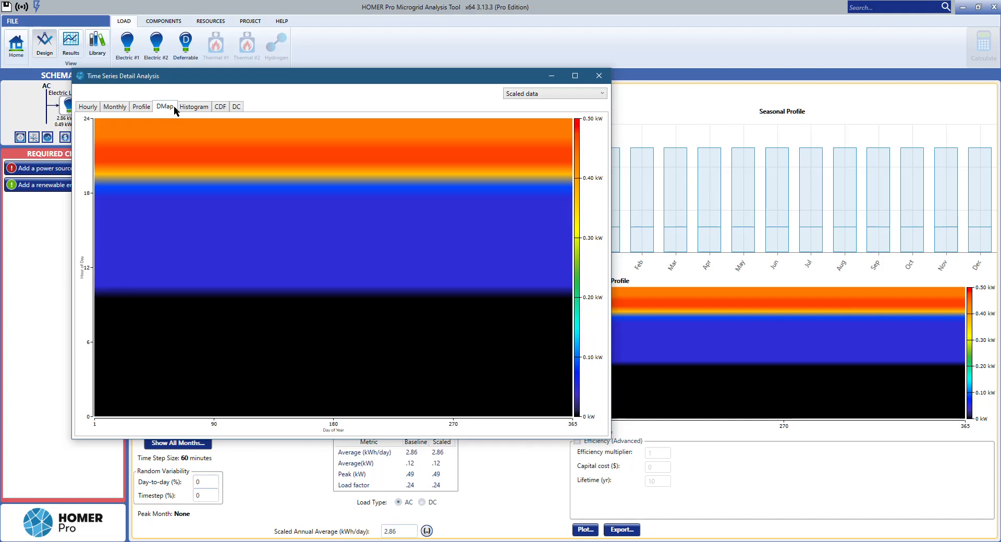
pyautogui.click(206, 107)
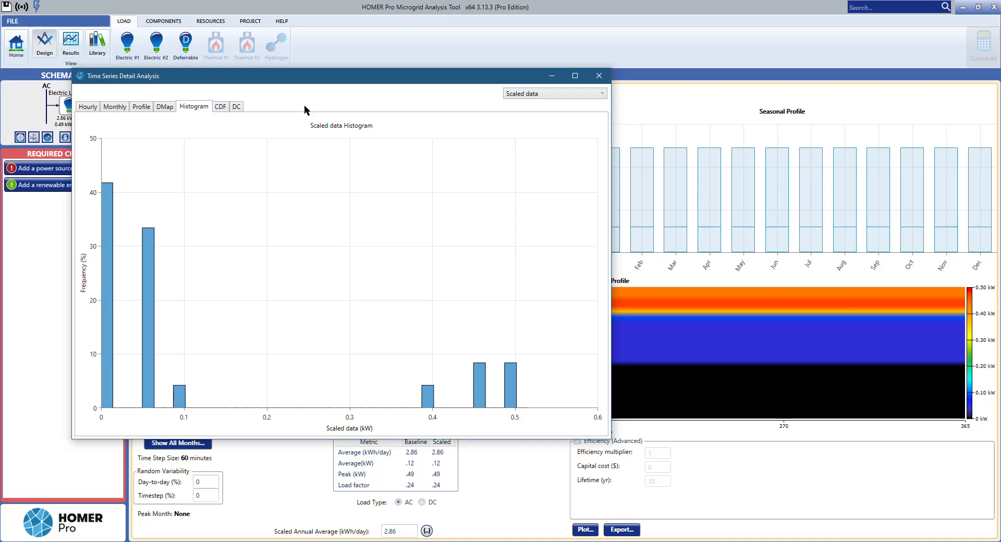
pyautogui.click(598, 76)
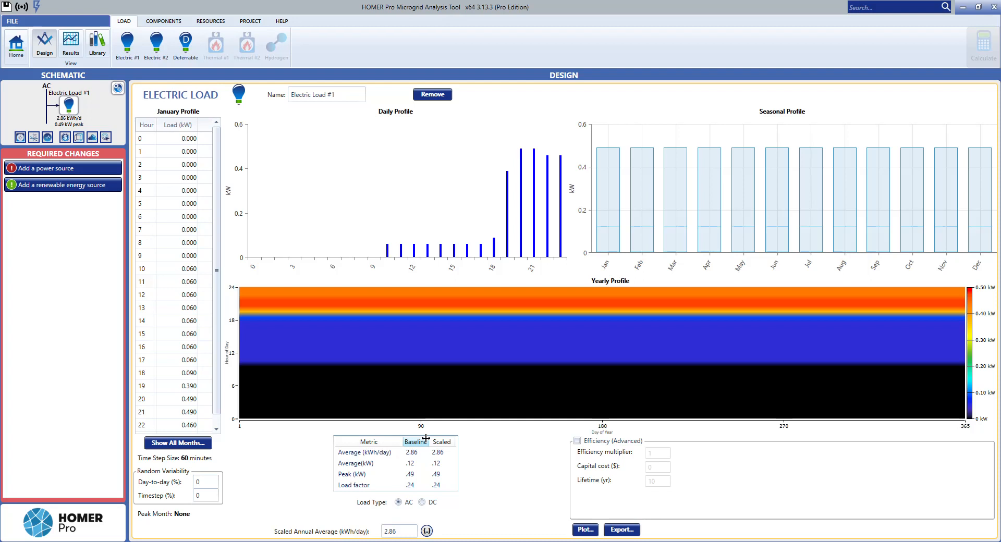
# Step: Add a Generic 1kWh Lead Acid battery as the storage component
pyautogui.click(153, 23)
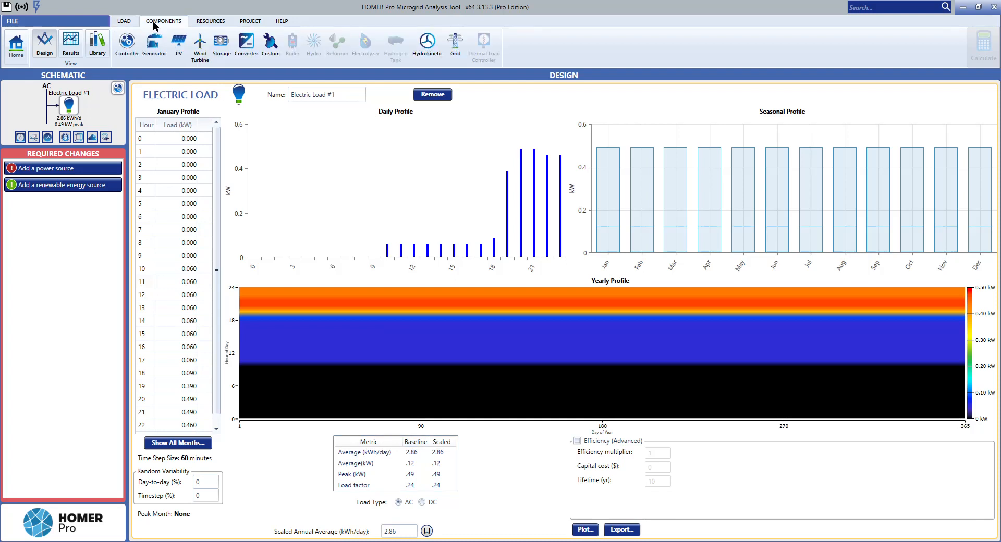
pyautogui.click(221, 54)
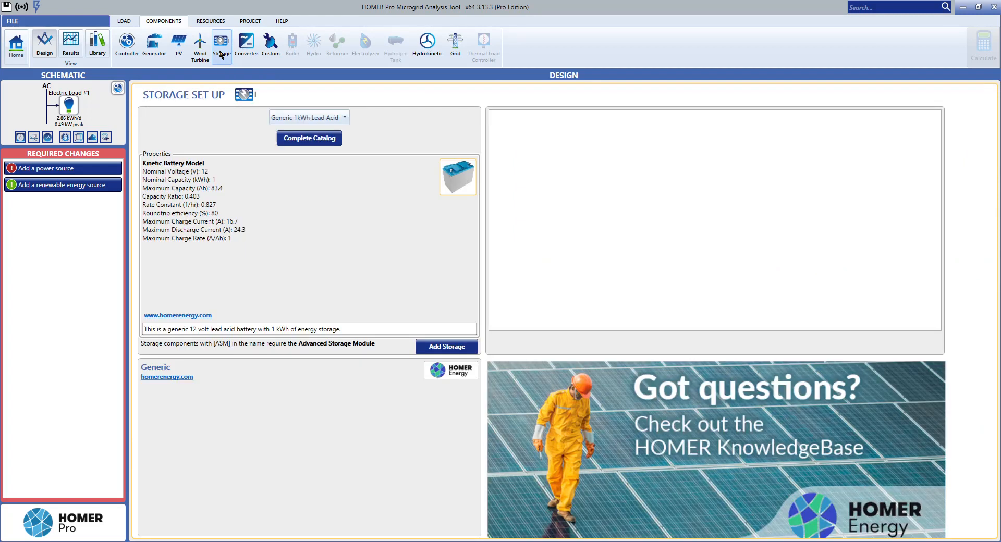
pyautogui.click(303, 119)
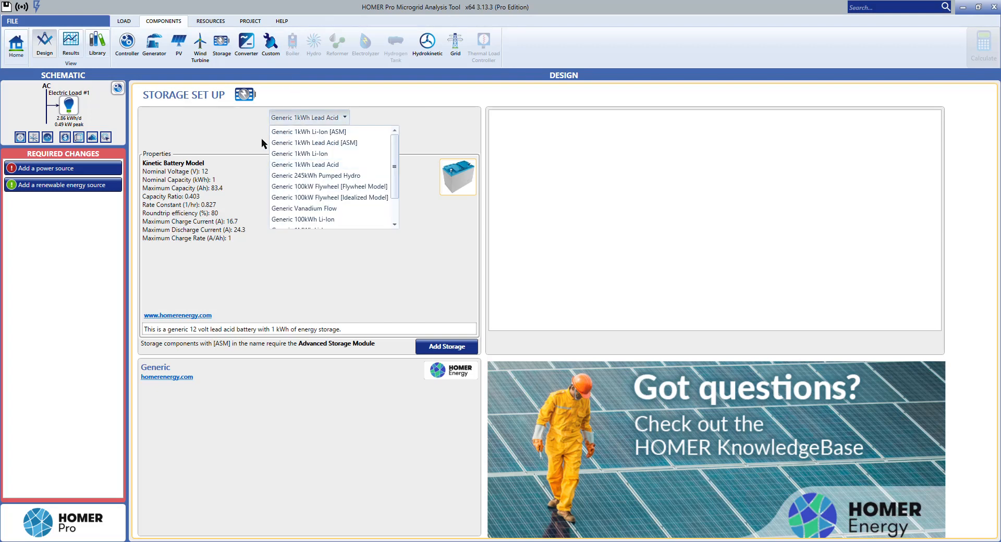
pyautogui.click(244, 163)
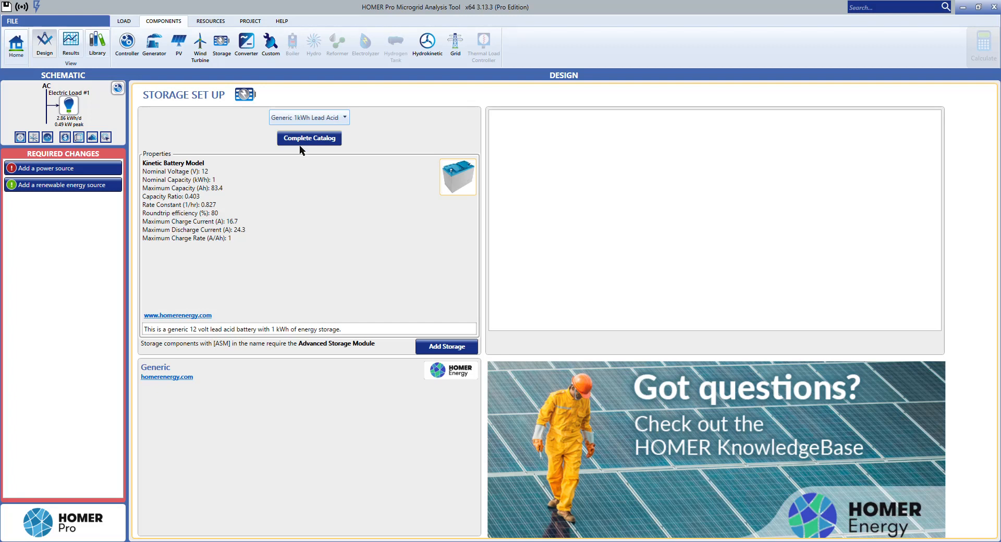
pyautogui.click(452, 350)
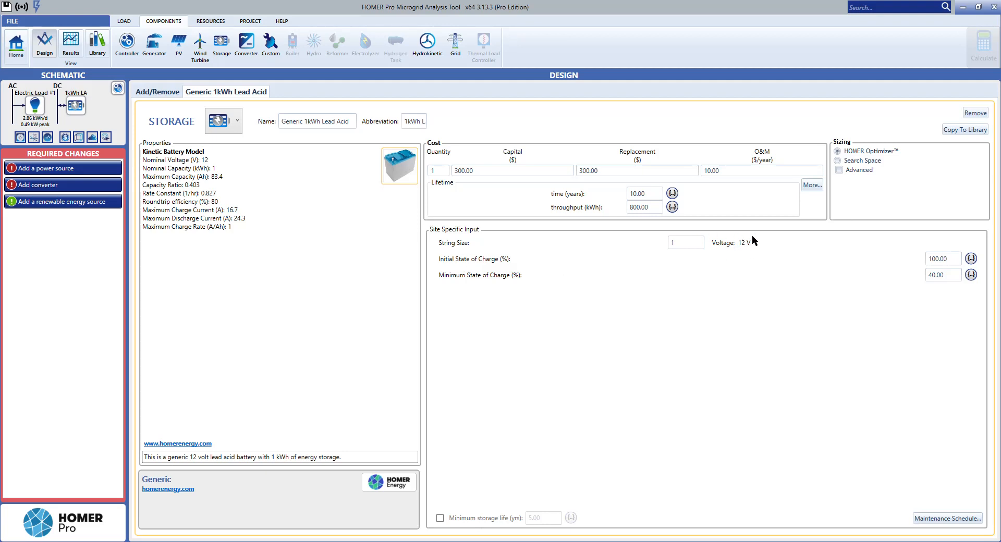
# Step: Set the lead acid battery's string size to 2
pyautogui.click(691, 241)
pyautogui.write('2')
pyautogui.press('Return')
# Step: Add a Generic flat plate PV component to the system
pyautogui.click(178, 52)
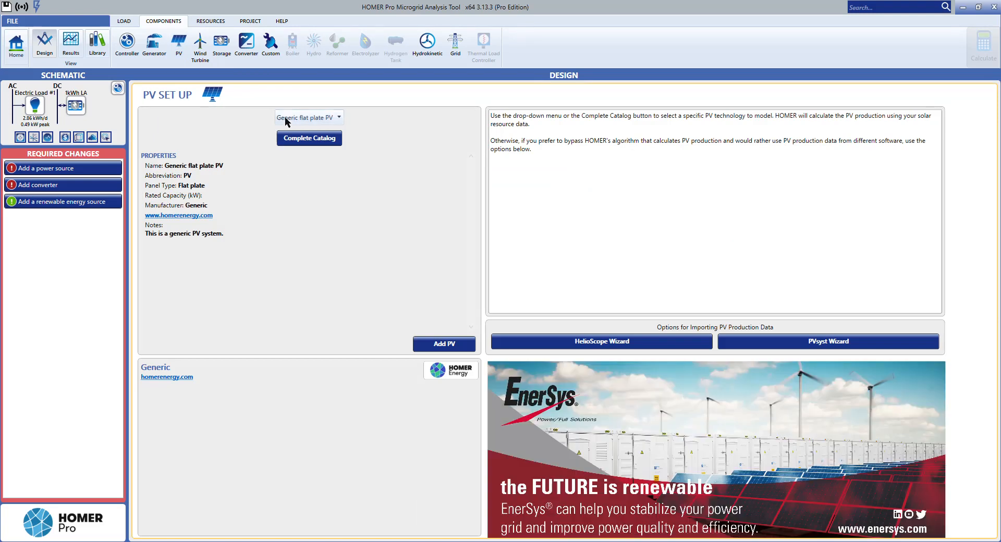
pyautogui.click(292, 120)
pyautogui.click(293, 121)
pyautogui.click(447, 343)
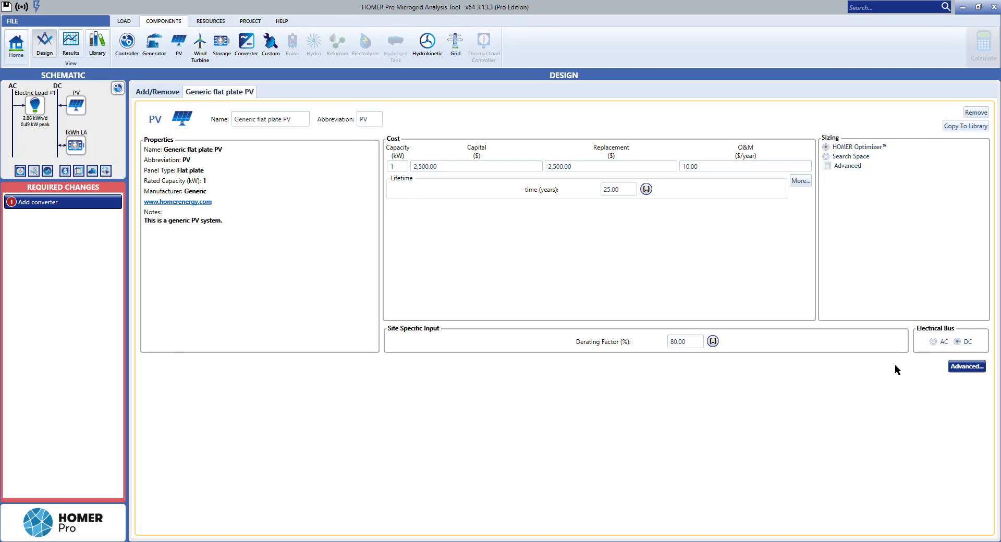
# Step: Enable temperature effects in the PV's advanced properties, with 10% efficiency at standard test conditions and a temperature effect on power of 0
pyautogui.click(963, 369)
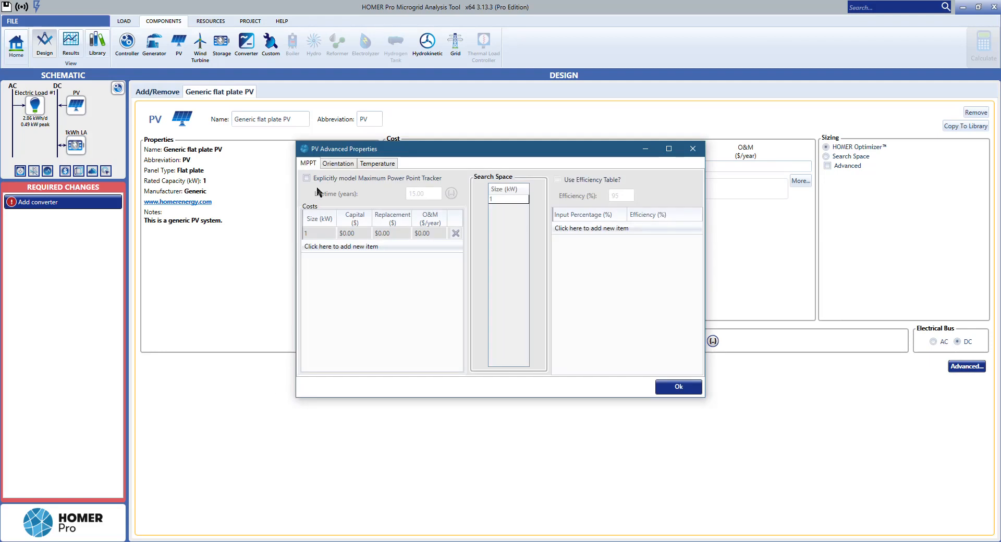
pyautogui.click(371, 164)
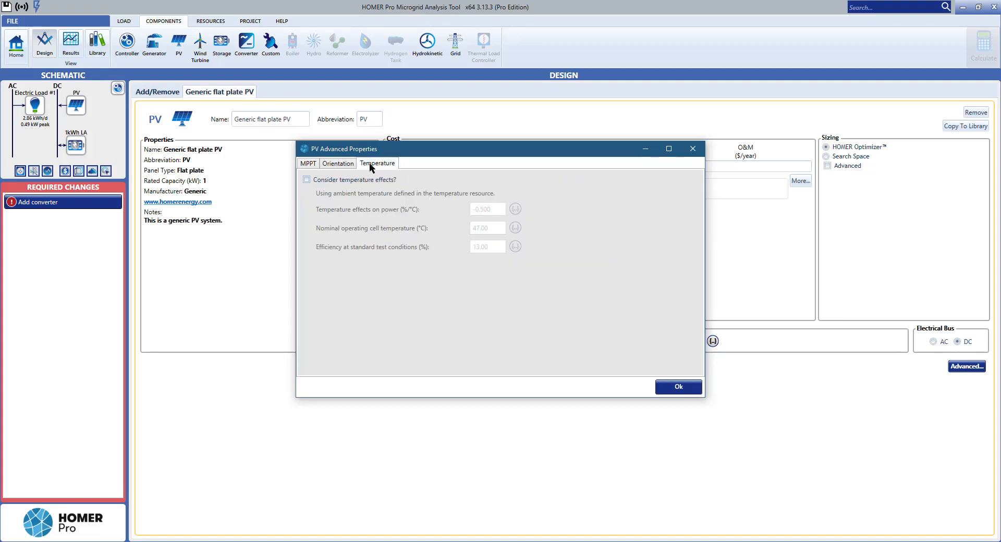
pyautogui.click(307, 180)
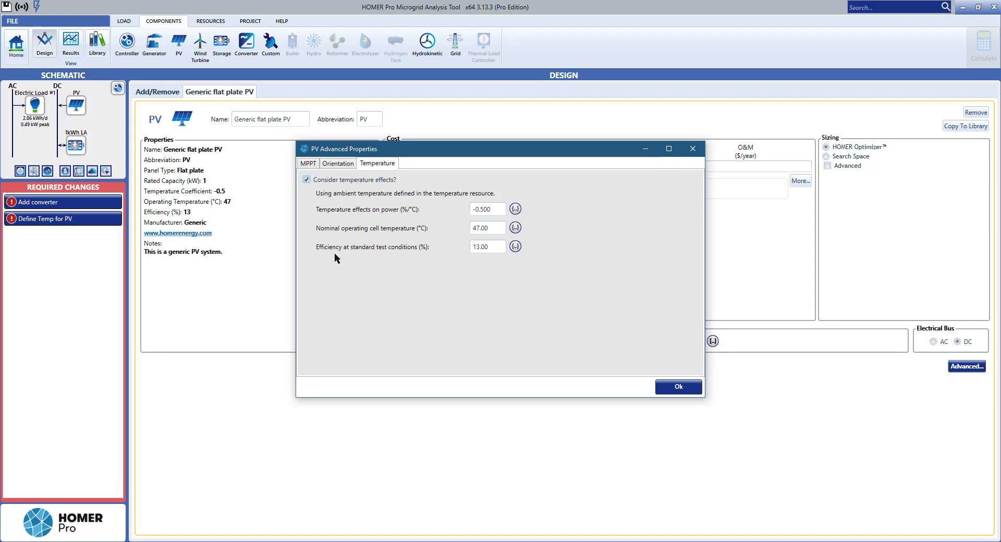
pyautogui.doubleClick(496, 249)
pyautogui.write('10')
pyautogui.click(490, 228)
pyautogui.moveTo(498, 208); pyautogui.dragTo(417, 209)
pyautogui.write('0')
pyautogui.click(501, 227)
pyautogui.click(879, 541)
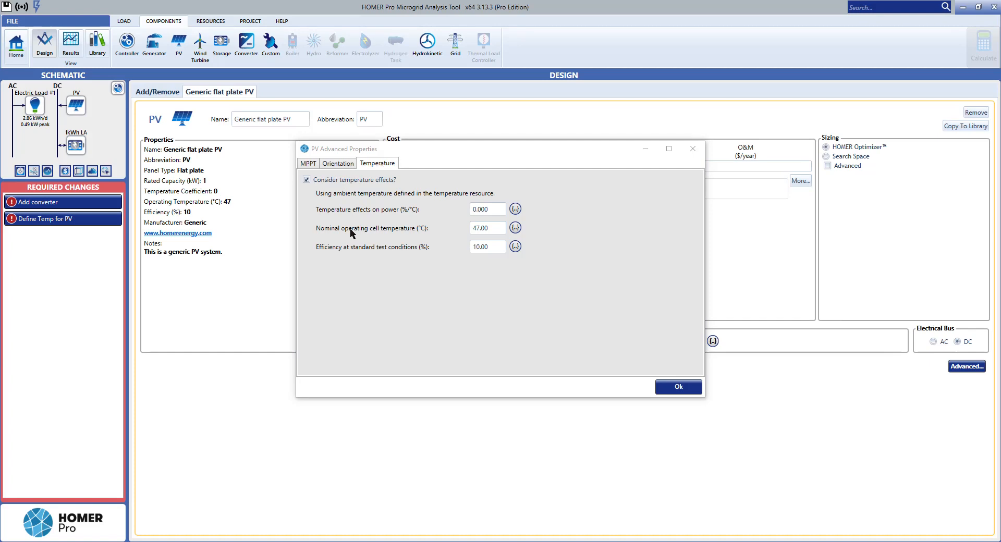
# Step: Enable explicit modelling of the PV's Maximum Power Point Tracker and check its orientation and temperature settings
pyautogui.click(309, 164)
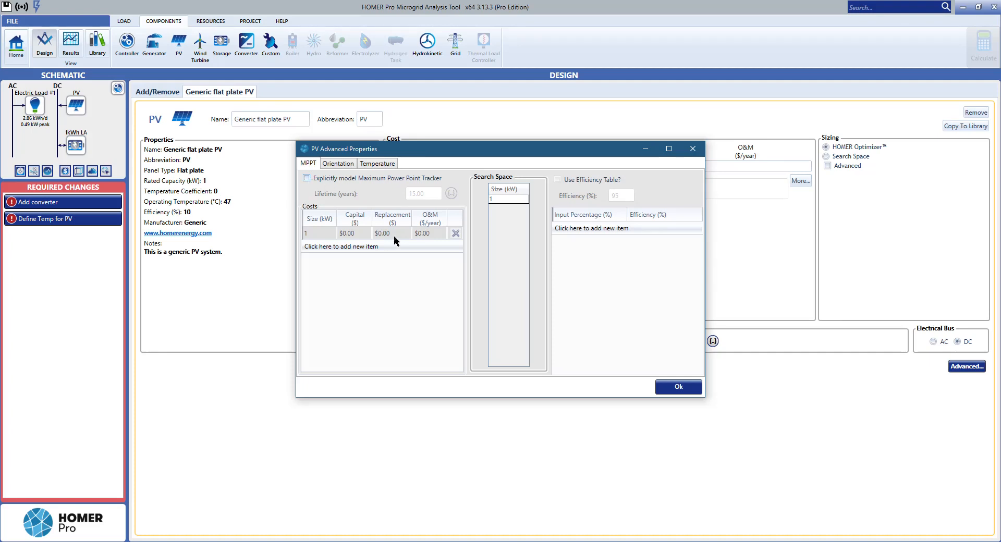
pyautogui.click(307, 178)
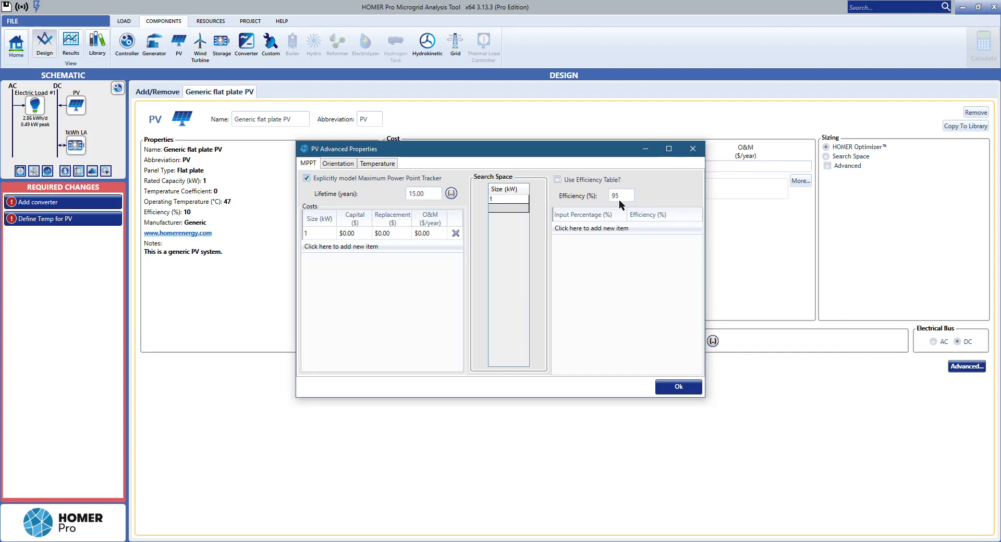
pyautogui.click(379, 163)
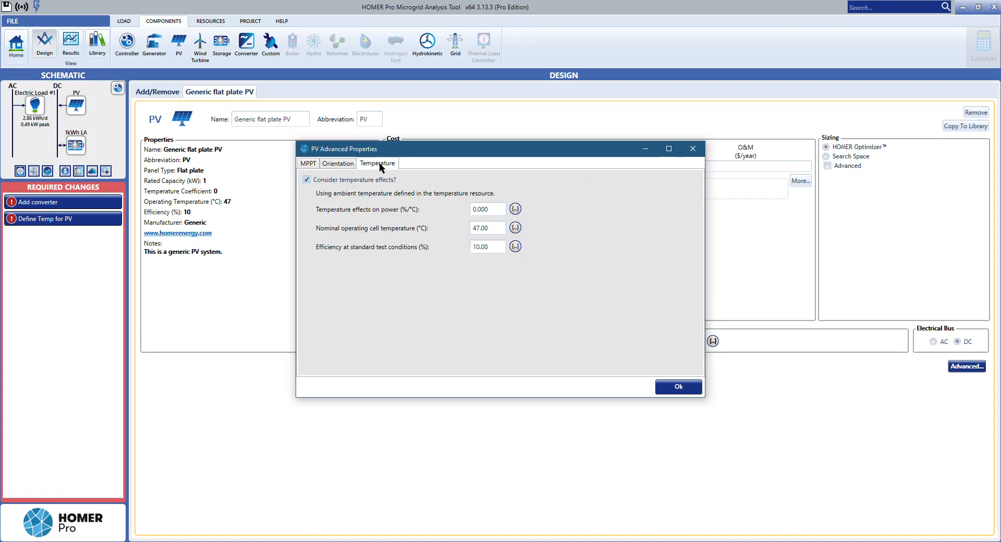
pyautogui.click(336, 164)
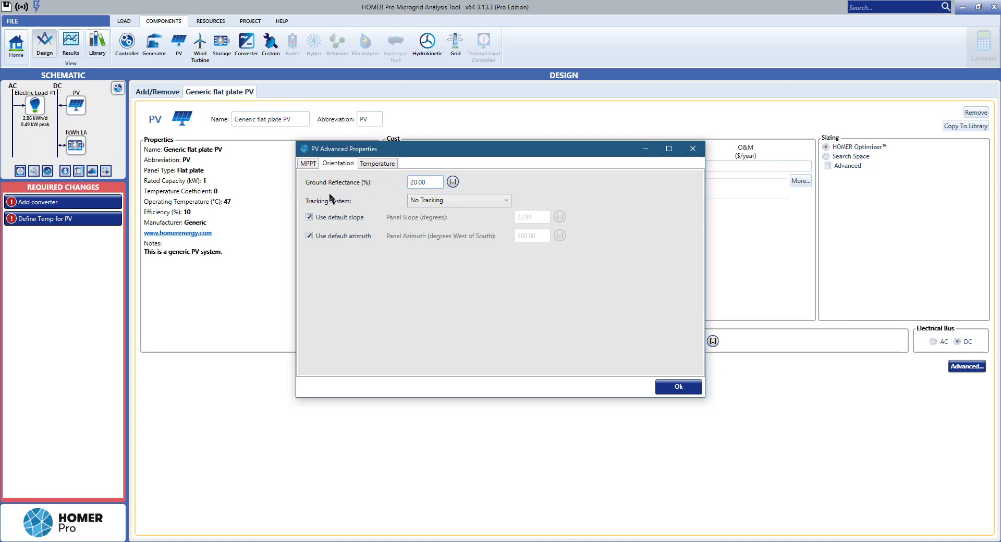
pyautogui.click(307, 164)
pyautogui.click(376, 164)
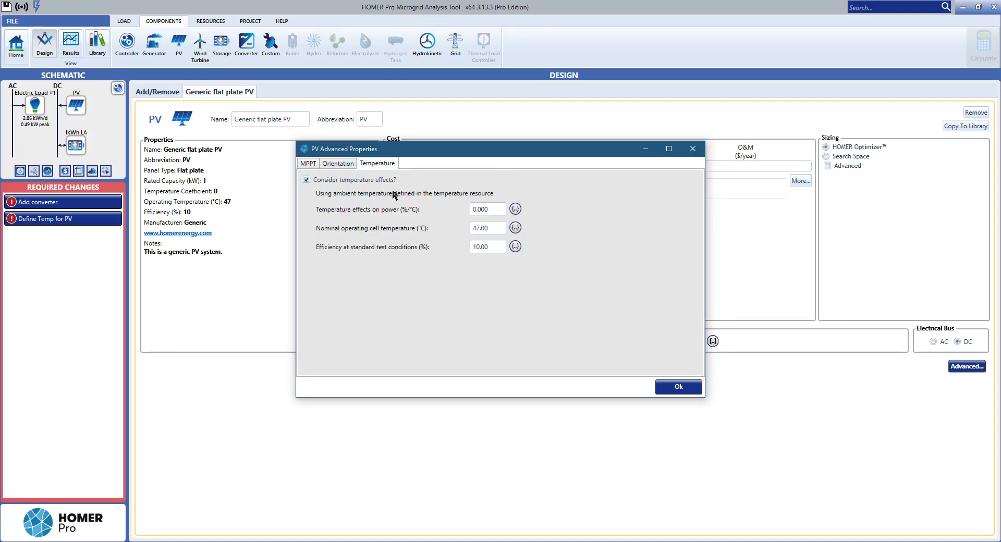
# Step: Accept the PV advanced properties and add a System Converter to the design
pyautogui.click(690, 391)
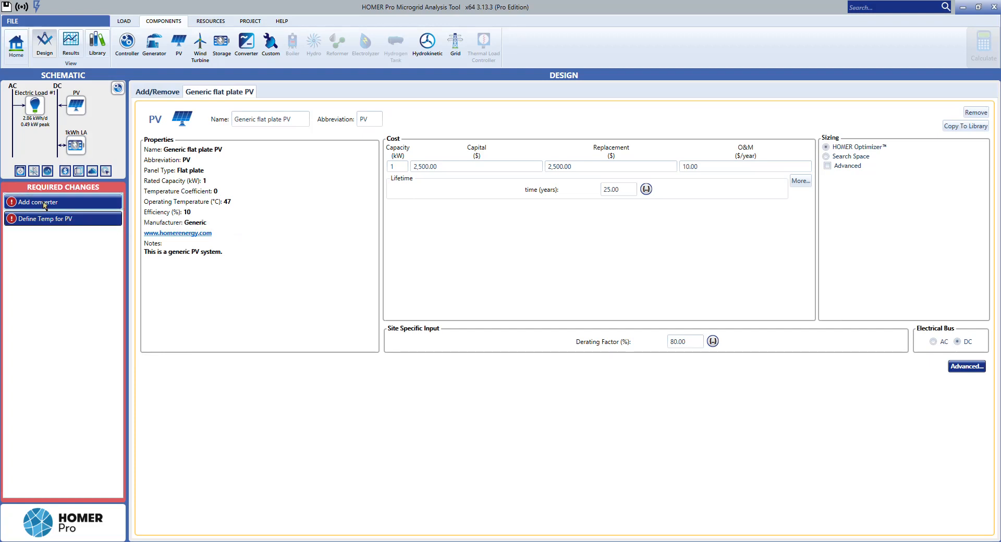
pyautogui.moveTo(48, 220)
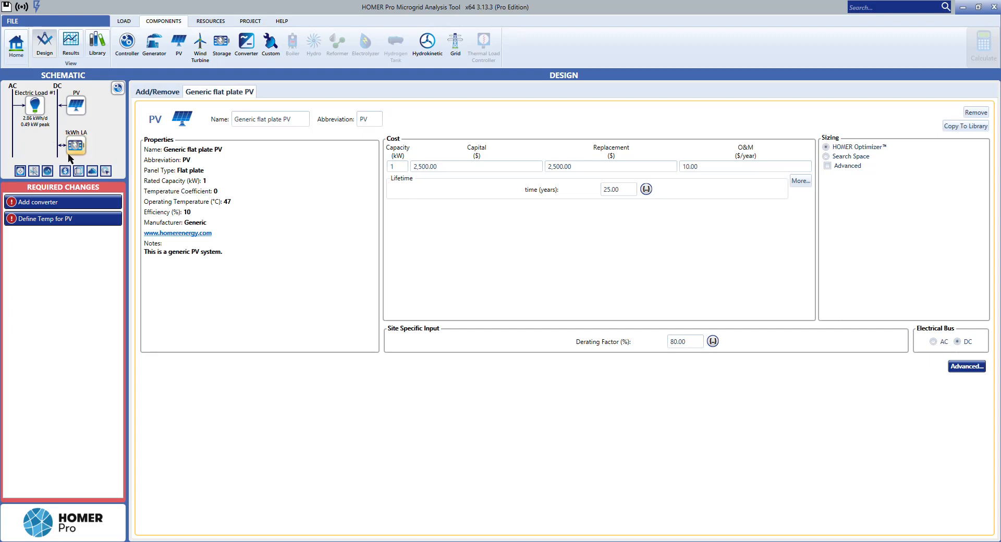
pyautogui.click(247, 57)
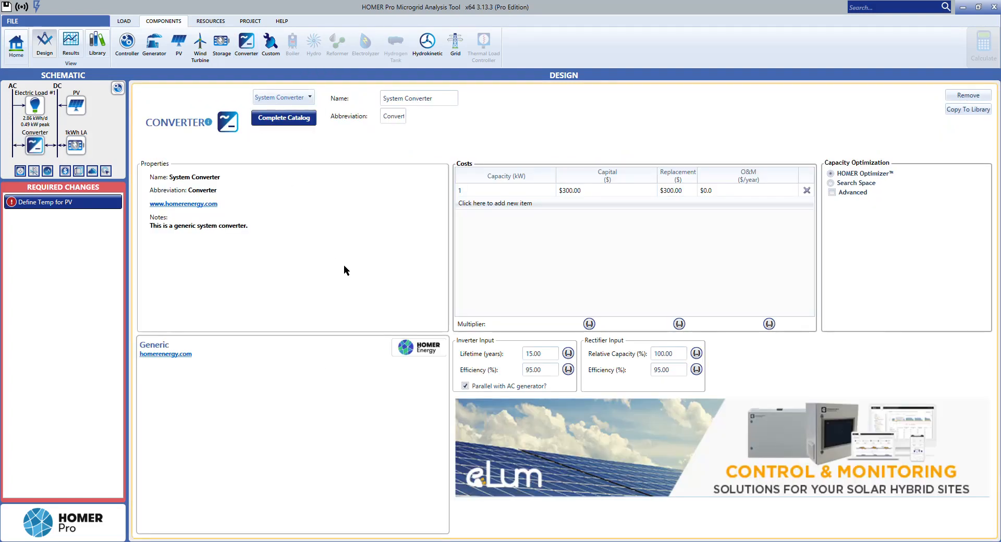
pyautogui.click(299, 98)
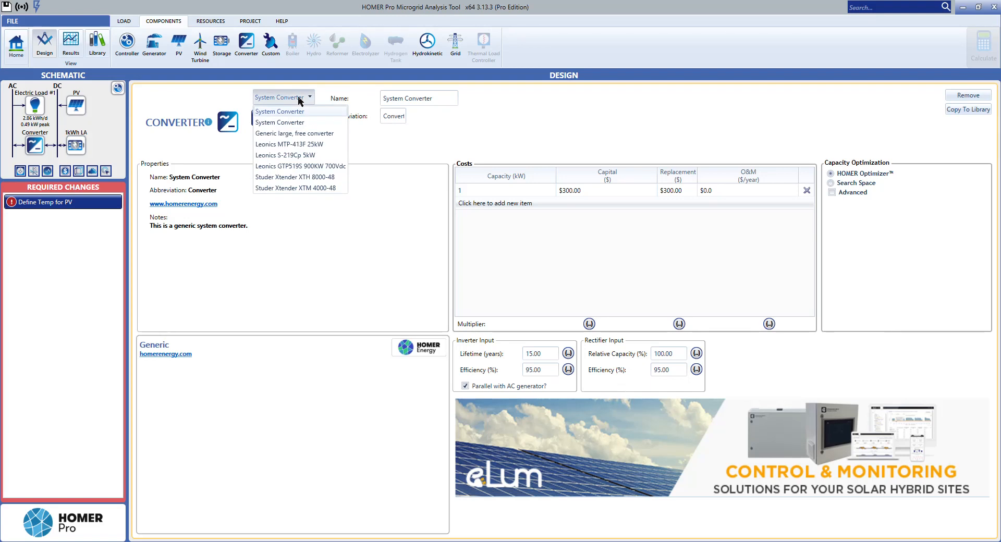
pyautogui.click(298, 98)
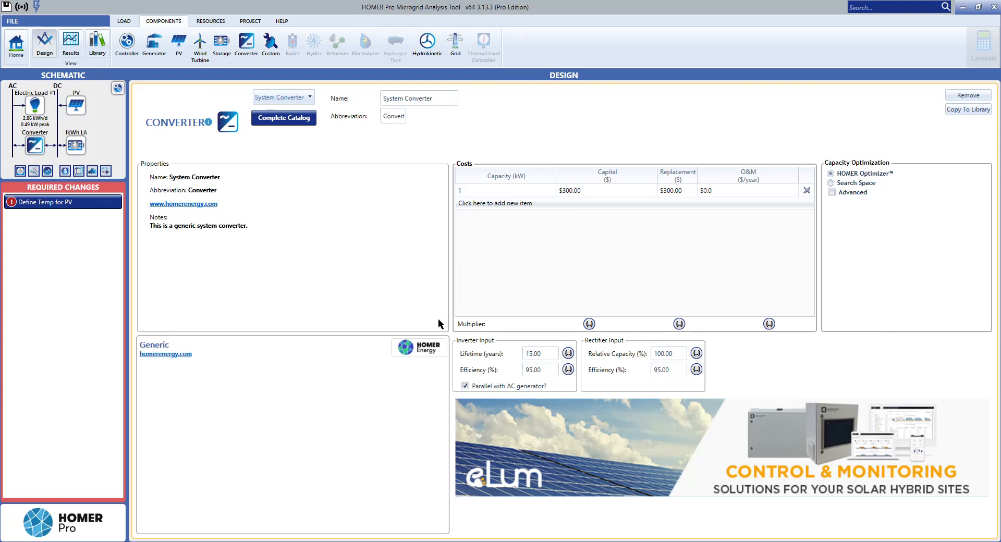
# Step: Set both the inverter and rectifier efficiency of the converter to 90% and check the values in the exercise PDF
pyautogui.click(545, 370)
pyautogui.write('90')
pyautogui.click(545, 351)
pyautogui.click(680, 373)
pyautogui.doubleClick(680, 373)
pyautogui.write('90')
pyautogui.click(668, 355)
pyautogui.hotkey('alt', 'Tab')
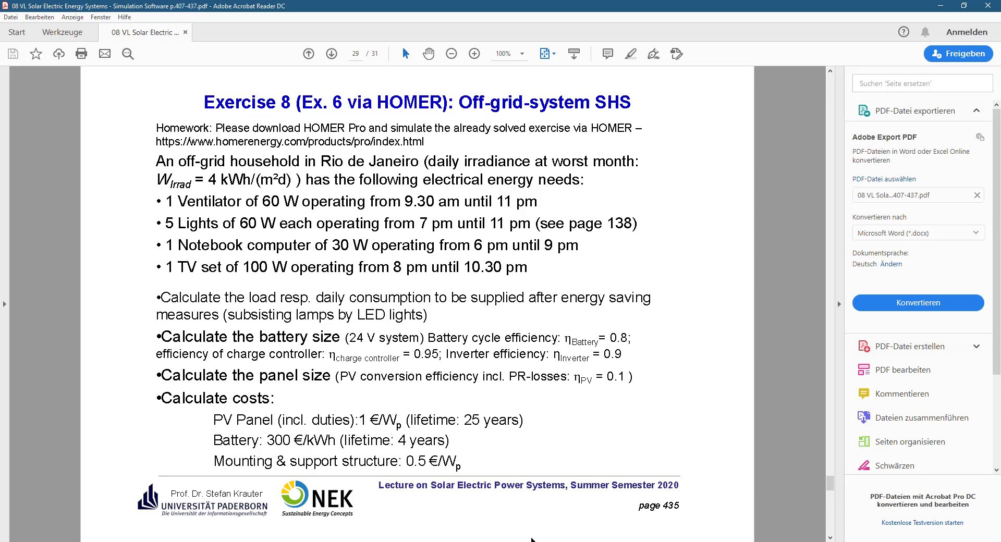
pyautogui.hotkey('alt', 'Tab')
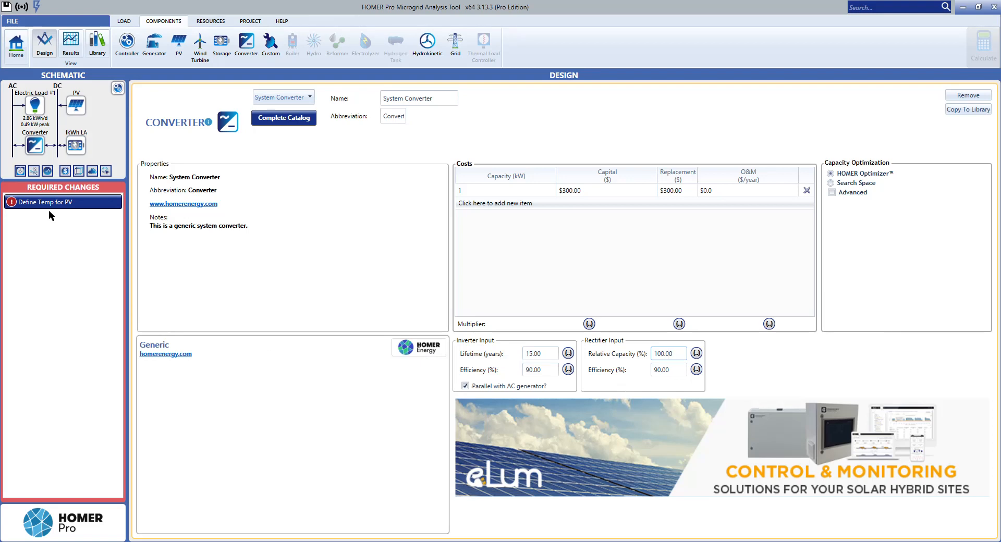
# Step: Change the project's currency to Euro (€) in the economics settings
pyautogui.click(76, 106)
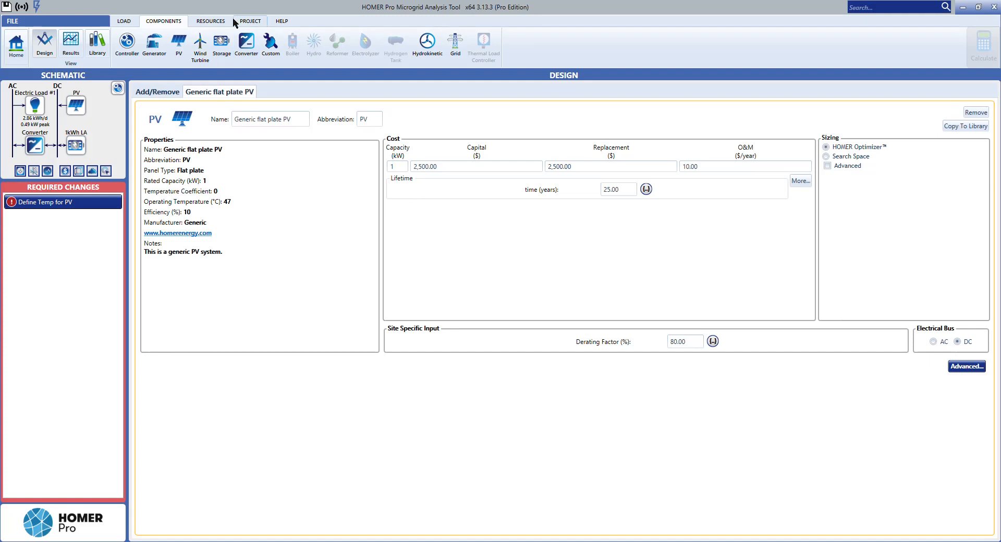
pyautogui.click(246, 21)
pyautogui.click(128, 42)
pyautogui.click(287, 225)
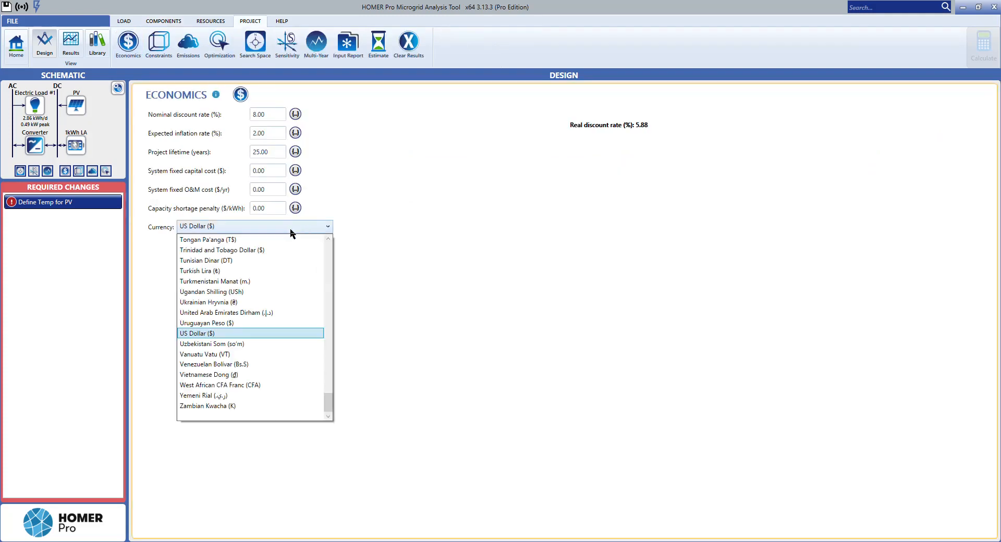
pyautogui.moveTo(327, 404); pyautogui.dragTo(336, 285)
pyautogui.click(218, 332)
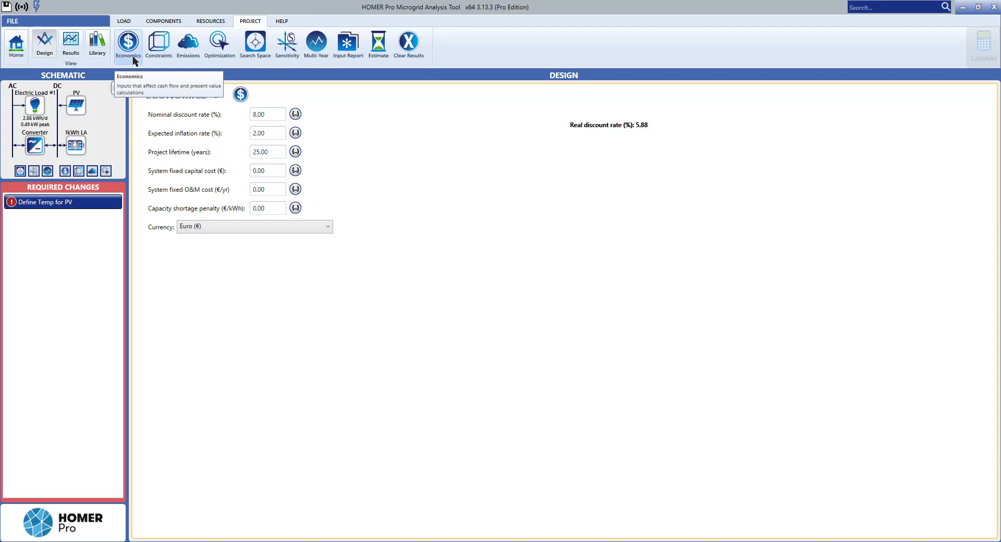
# Step: Set the PV's capital and replacement costs to €1,500 each for 1 kW capacity
pyautogui.click(80, 108)
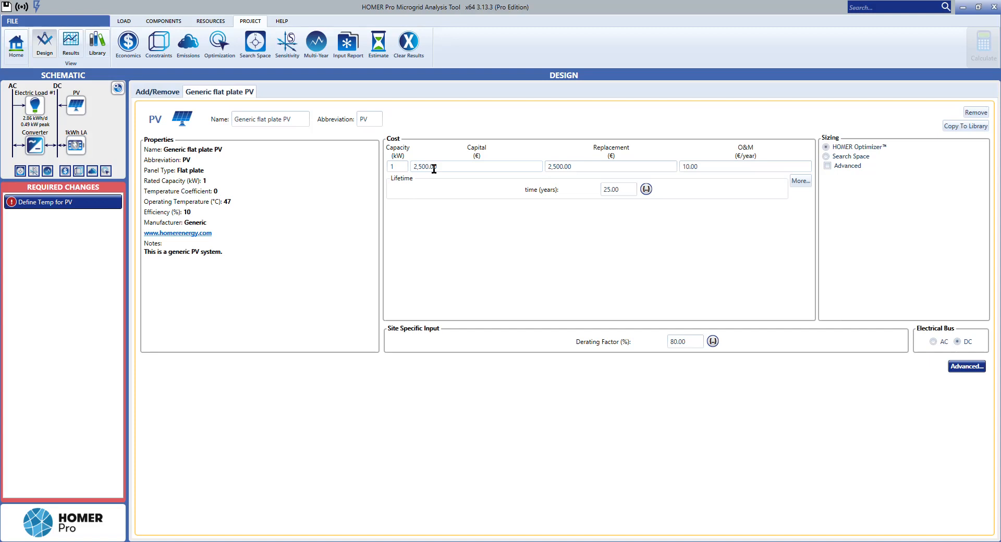
pyautogui.moveTo(453, 166); pyautogui.dragTo(398, 171)
pyautogui.write('1500')
pyautogui.click(587, 167)
pyautogui.moveTo(584, 168); pyautogui.dragTo(511, 165)
pyautogui.write('1500')
pyautogui.click(502, 169)
# Step: Set the lifetime of the Generic 1kWh Lead Acid battery to 4 years
pyautogui.click(77, 149)
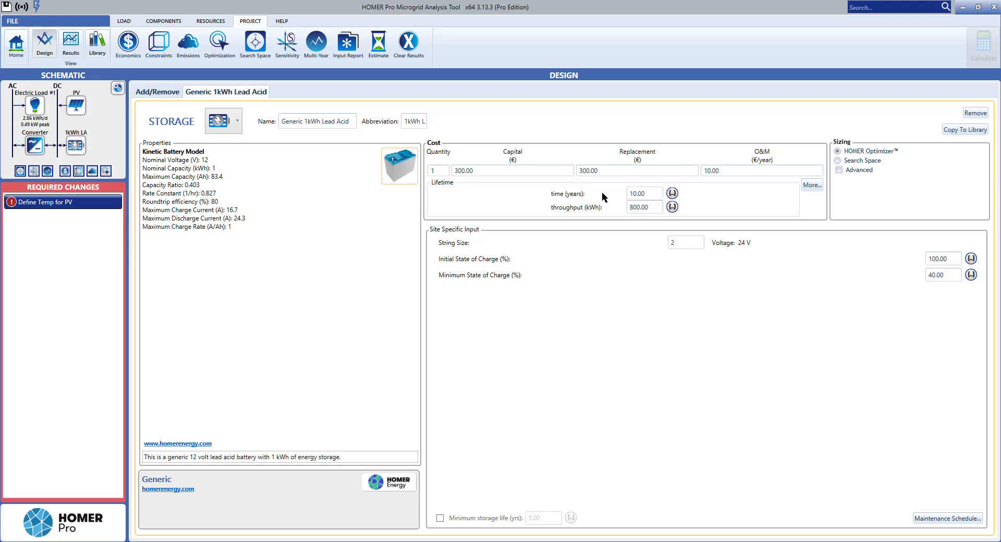
pyautogui.click(647, 194)
pyautogui.write('4')
pyautogui.click(655, 208)
# Step: Review the PV's MPPT and temperature settings in its advanced properties for the required temperature definition
pyautogui.moveTo(34, 204)
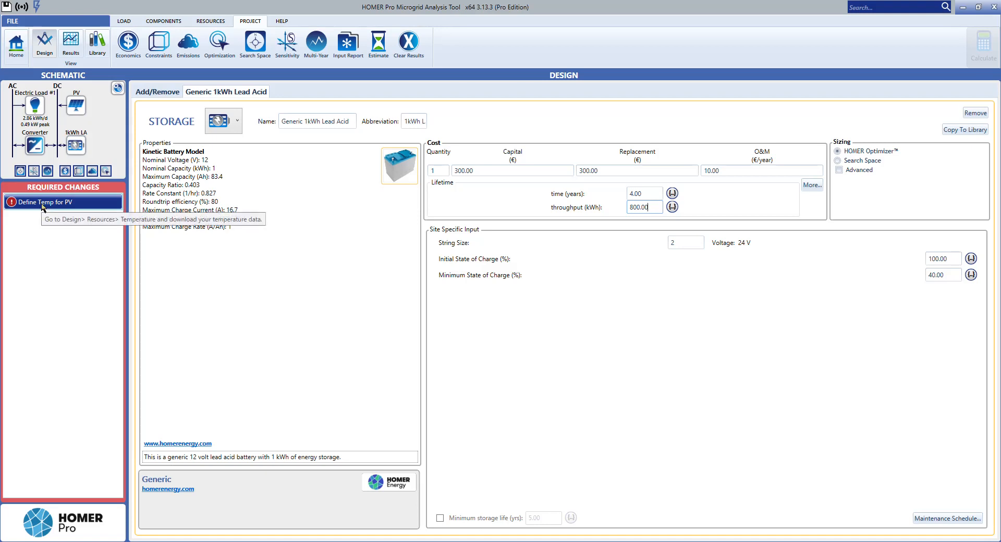
pyautogui.click(43, 207)
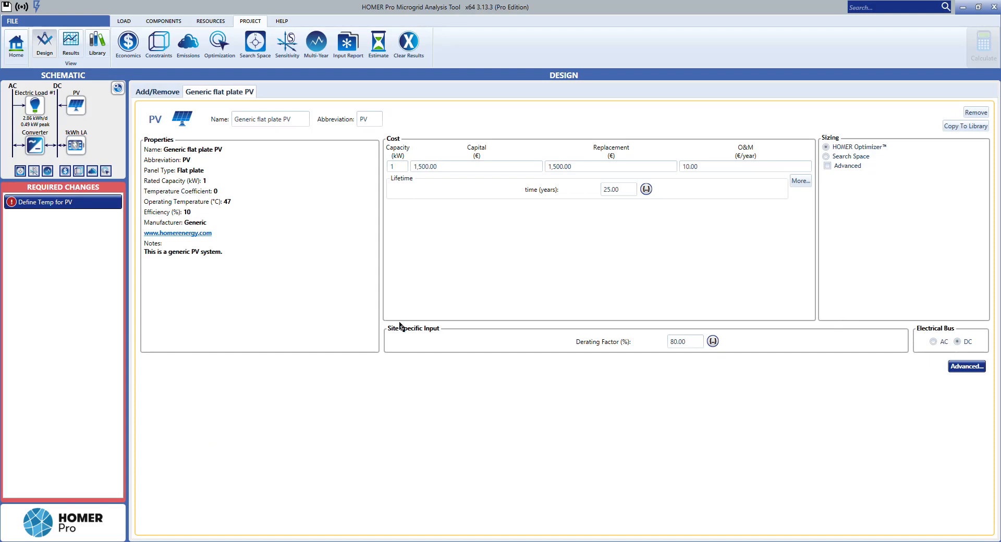
pyautogui.click(967, 366)
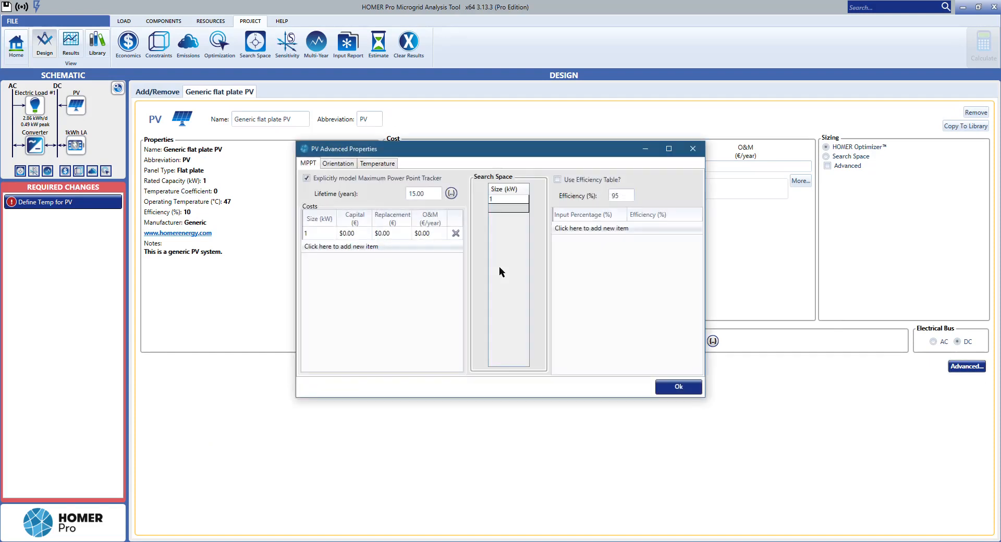
pyautogui.click(385, 166)
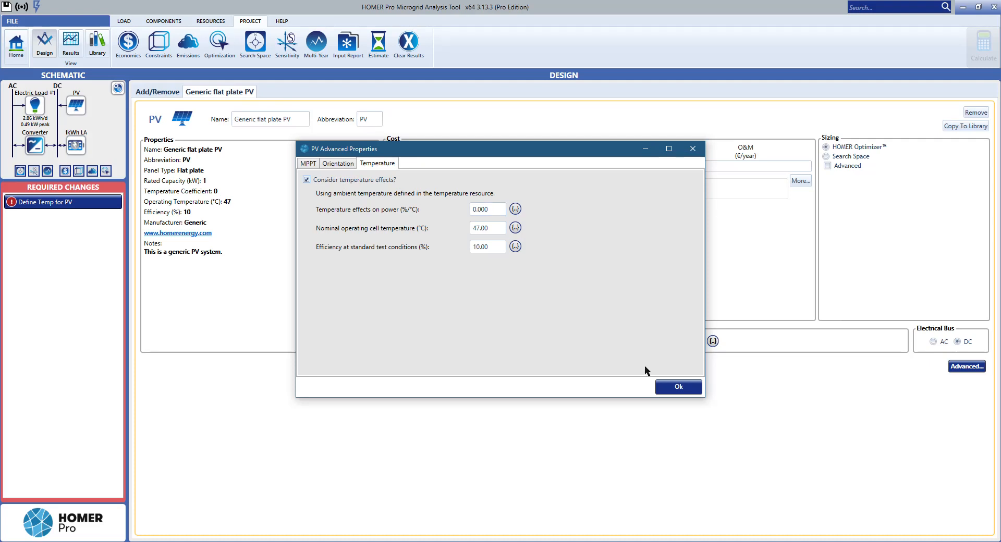
pyautogui.click(668, 388)
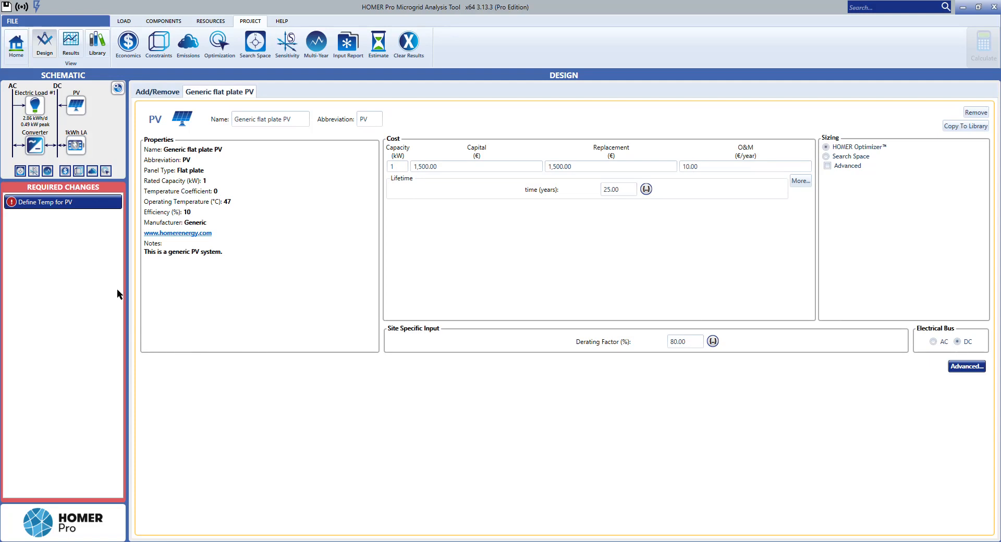
# Step: Download the monthly average temperature data from the internet for the temperature resource
pyautogui.click(71, 204)
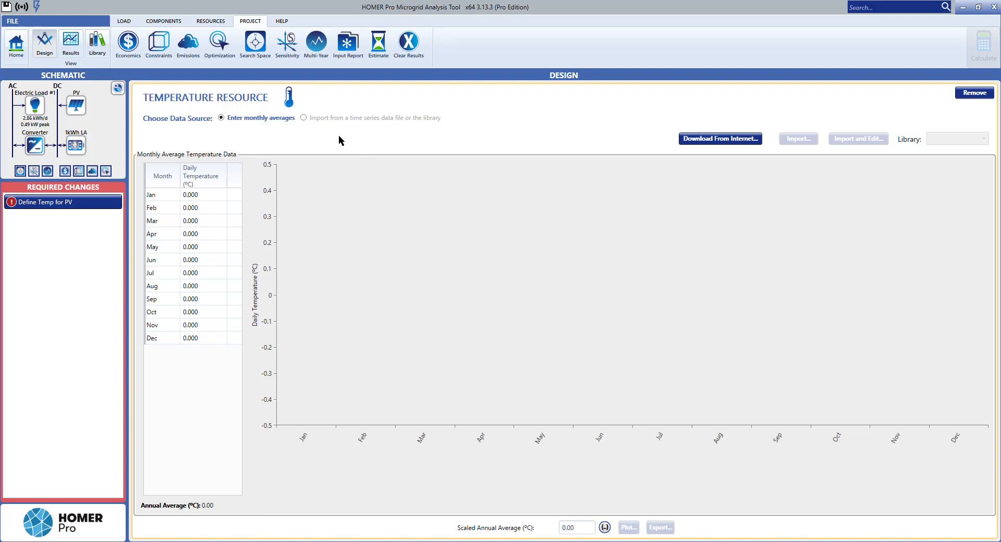
pyautogui.click(214, 22)
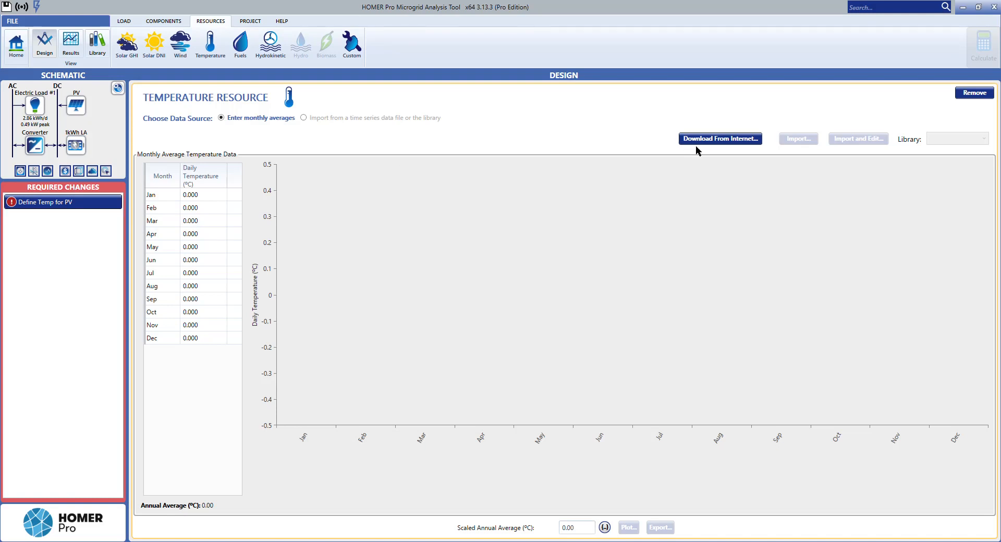
pyautogui.click(716, 139)
pyautogui.click(540, 309)
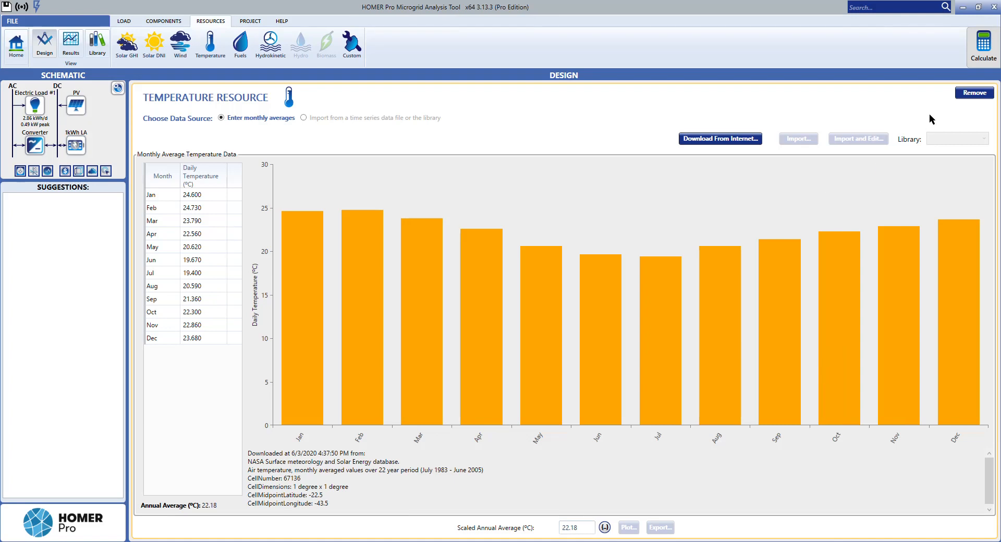
# Step: Calculate the model and review the results' summary, graphs and tables, showing the optimization results as Categorized
pyautogui.click(986, 52)
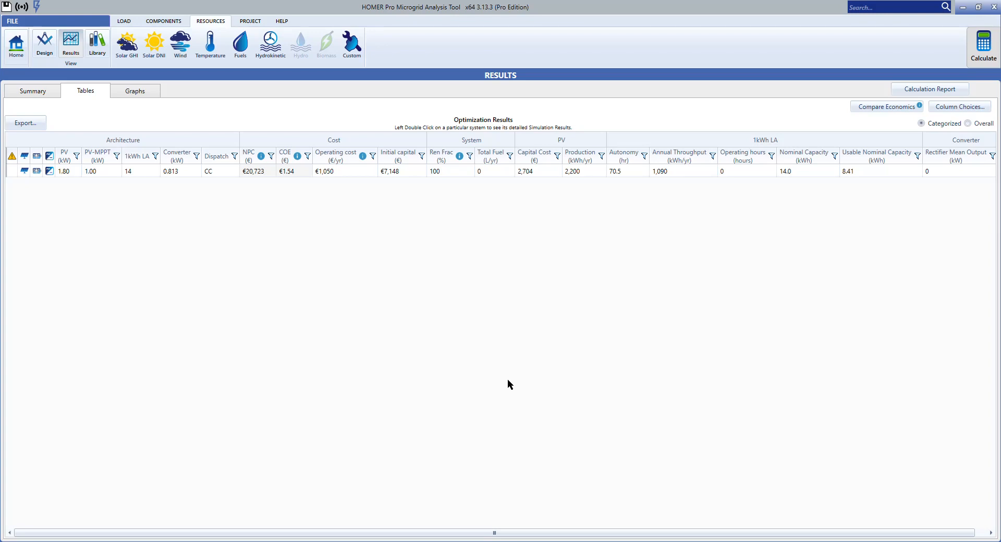
pyautogui.click(32, 90)
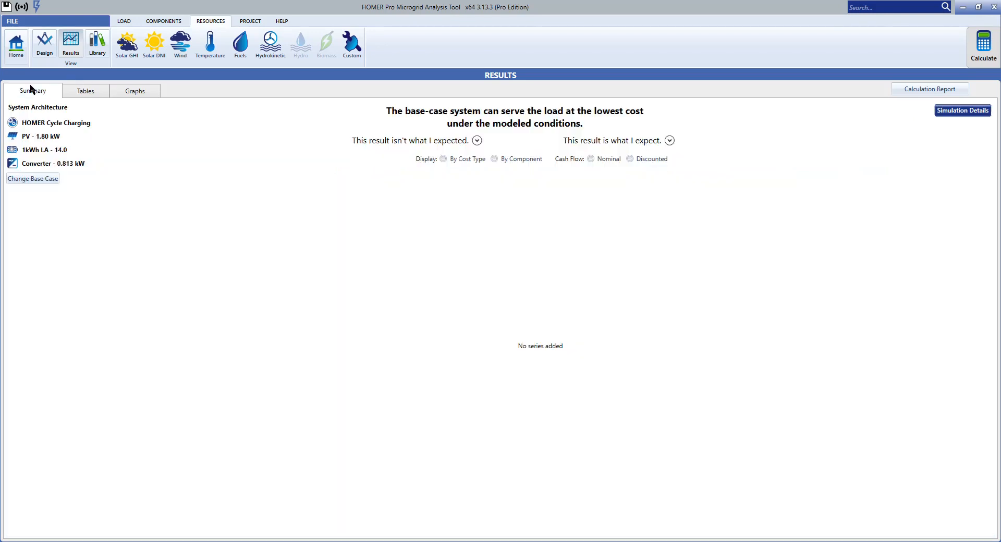
pyautogui.click(101, 92)
pyautogui.click(130, 92)
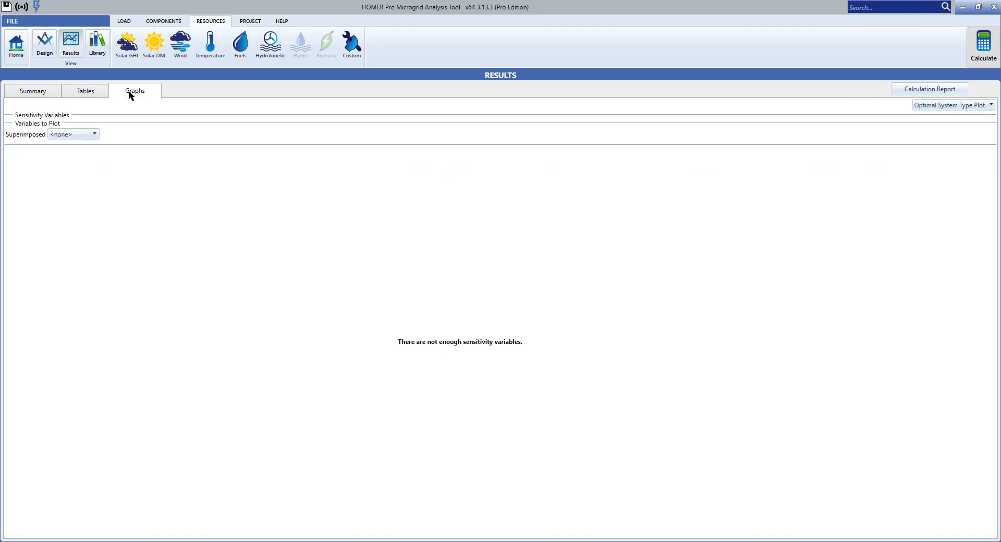
pyautogui.click(71, 87)
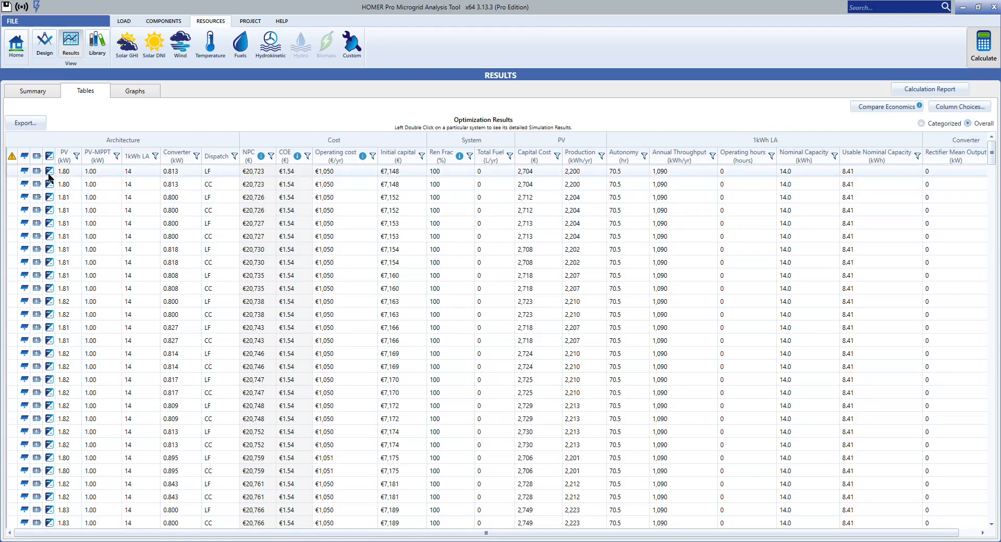
pyautogui.click(921, 124)
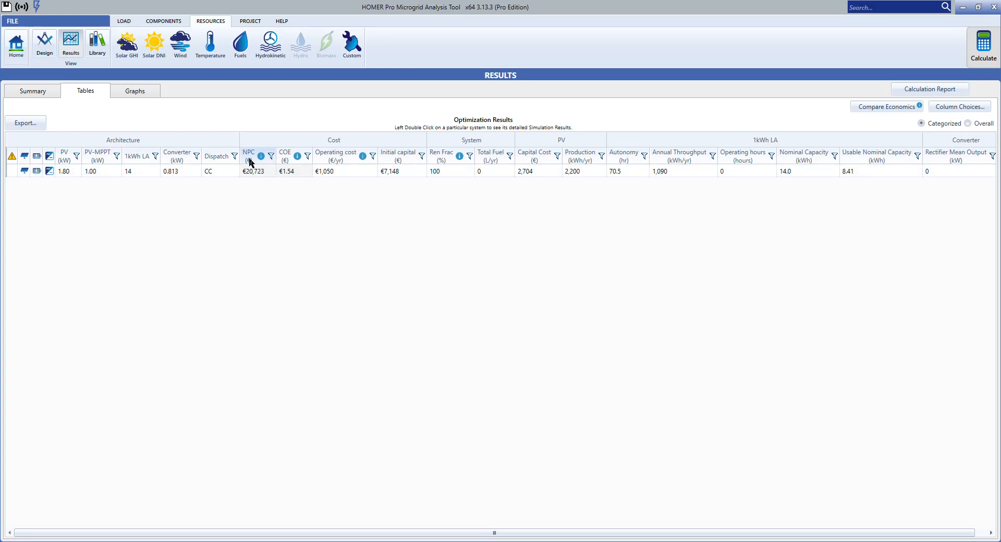
# Step: Compare the Overall ranking of the optimization results and return to the Categorized view
pyautogui.moveTo(250, 163)
pyautogui.click(968, 124)
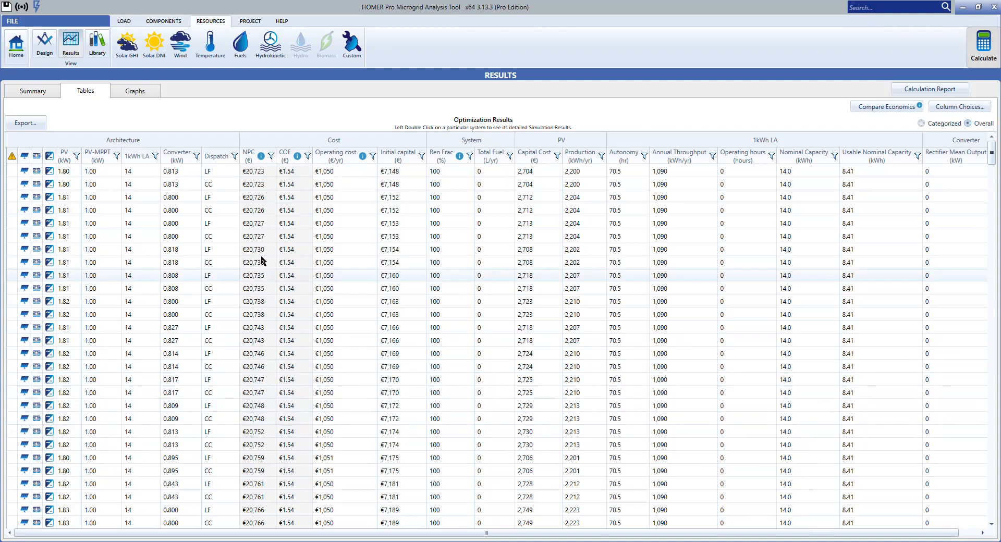
pyautogui.click(921, 123)
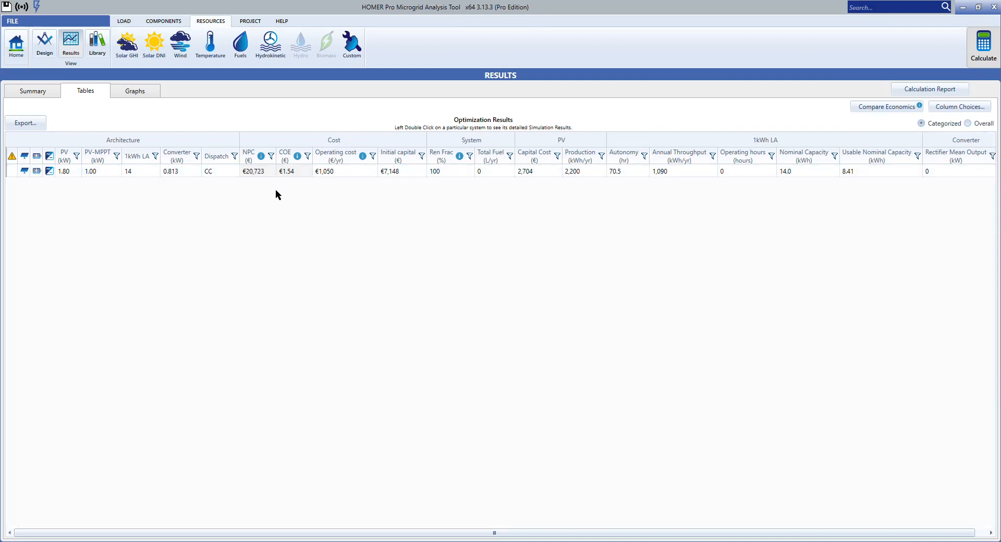
# Step: Open the detailed simulation results of the categorized system and examine its net present cost summary by component
pyautogui.moveTo(288, 162)
pyautogui.doubleClick(145, 169)
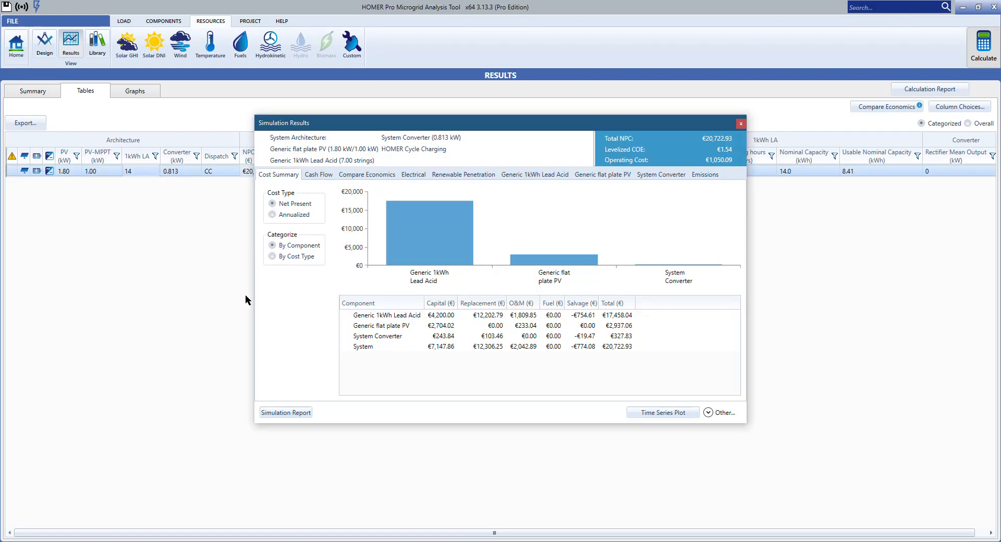
pyautogui.moveTo(426, 128); pyautogui.dragTo(390, 110)
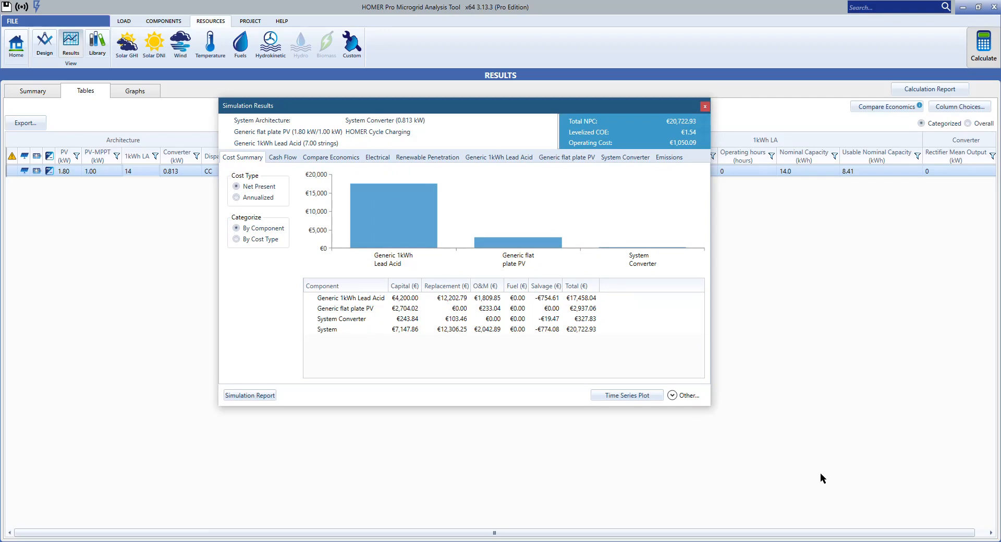
pyautogui.click(875, 541)
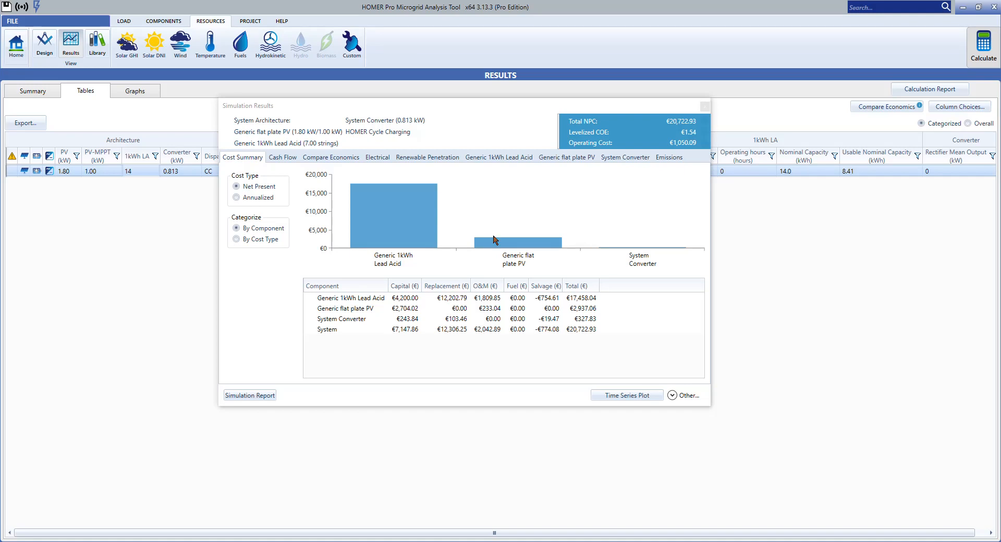
# Step: Review the system's electrical production and consumption, along with its renewable penetration metrics and plots
pyautogui.moveTo(485, 242)
pyautogui.moveTo(354, 194)
pyautogui.click(377, 158)
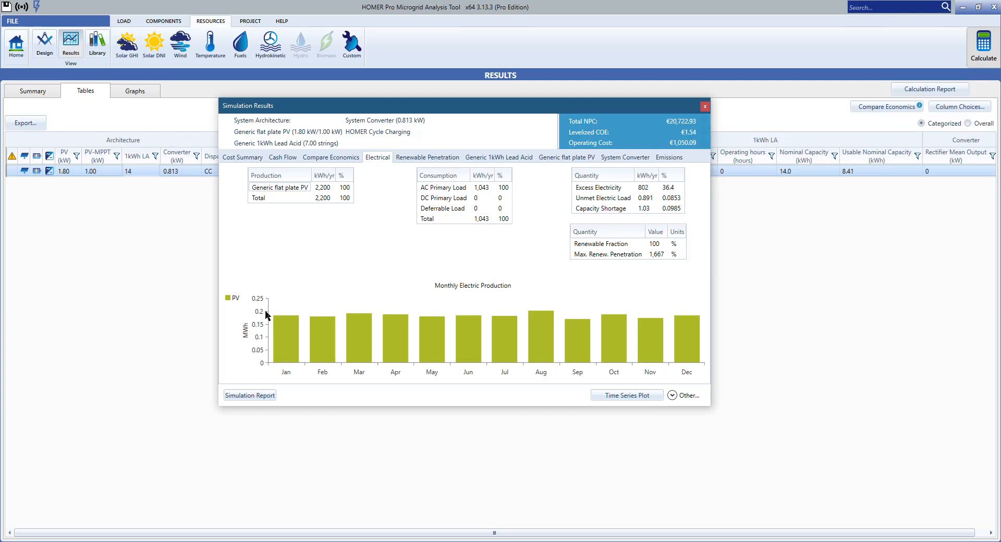
pyautogui.moveTo(280, 320)
pyautogui.moveTo(544, 336)
pyautogui.click(406, 157)
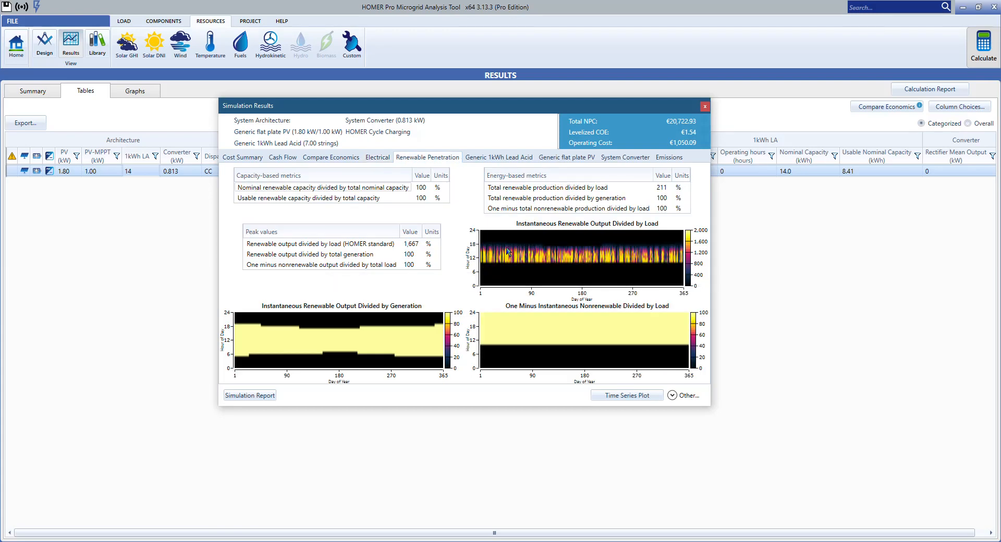
pyautogui.moveTo(241, 335)
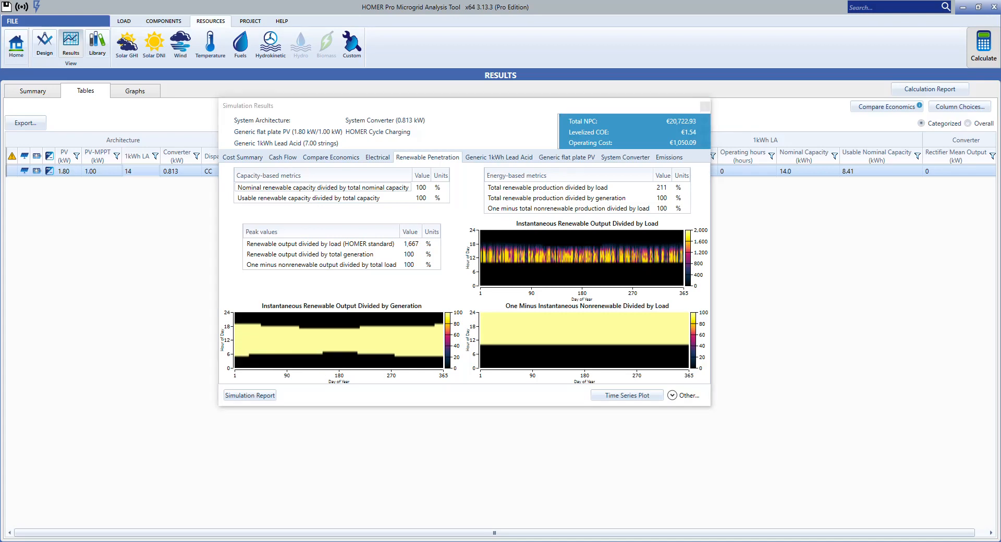
pyautogui.moveTo(542, 358)
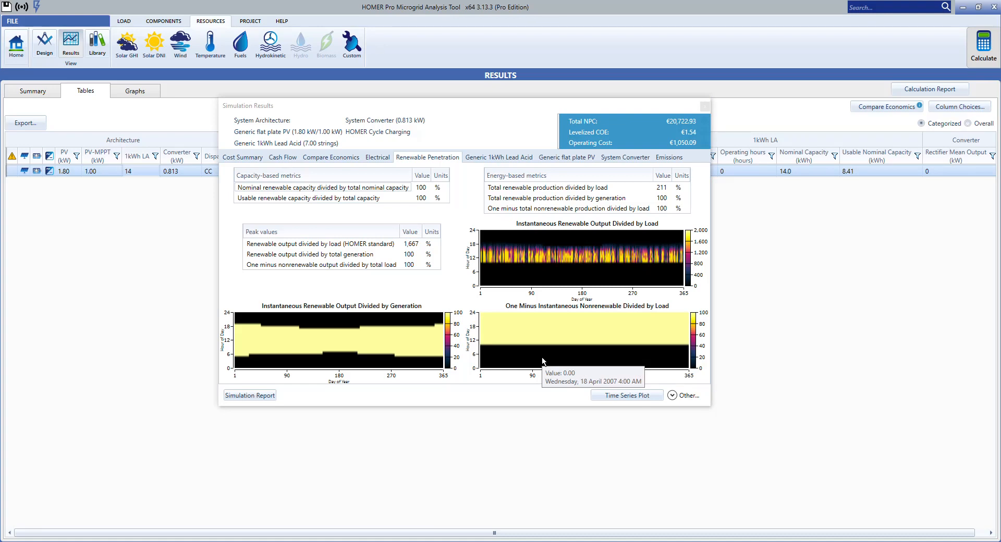
pyautogui.moveTo(498, 281)
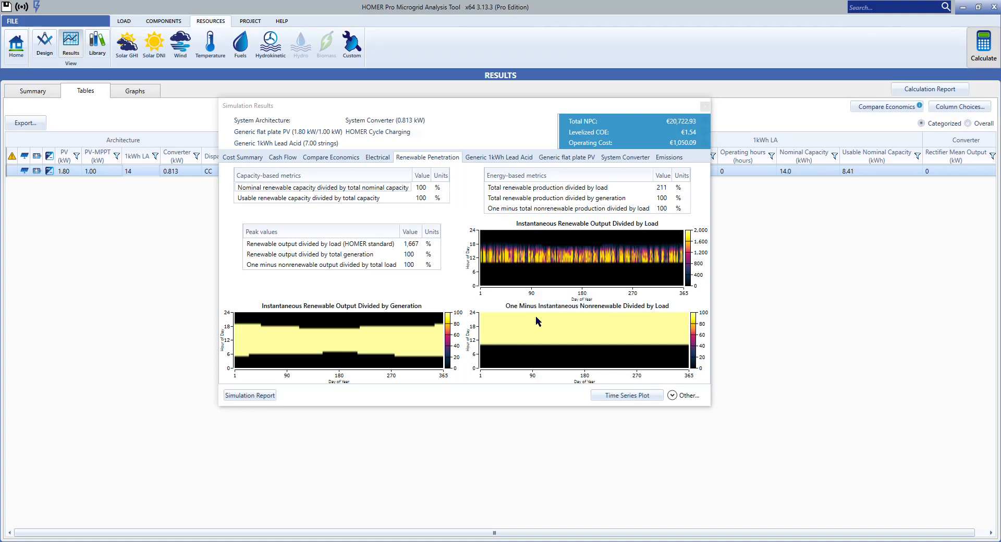
# Step: Examine the Generic 1kWh Lead Acid results, including battery quantity, string layout and state-of-charge plots
pyautogui.click(511, 158)
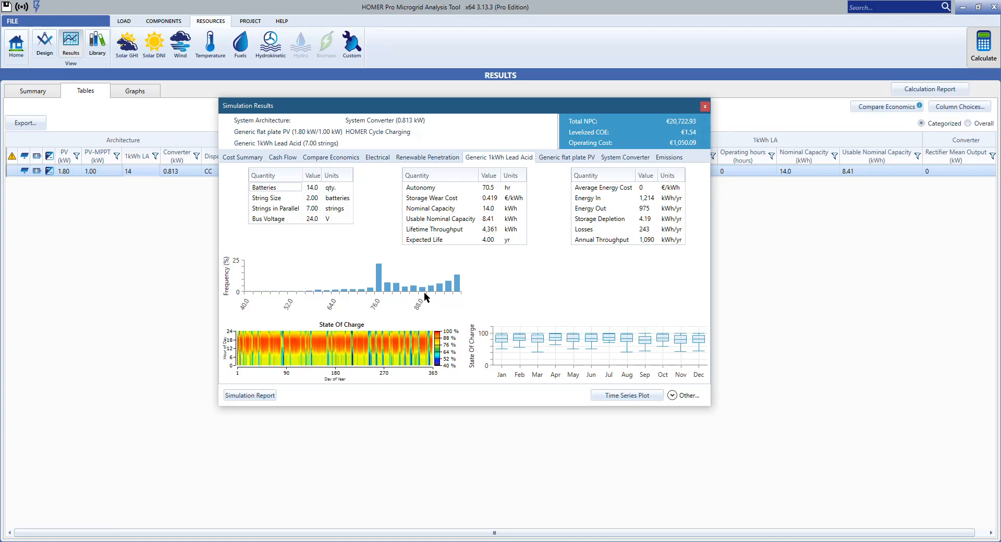
pyautogui.click(308, 191)
pyautogui.click(314, 200)
pyautogui.click(314, 210)
pyautogui.moveTo(381, 277)
pyautogui.click(918, 541)
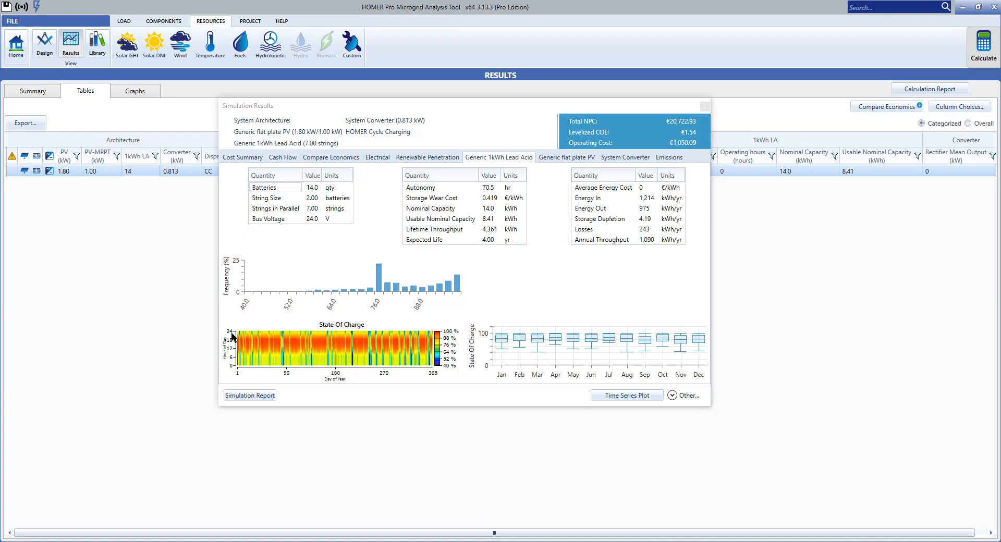
# Step: Review the Generic flat plate PV, System Converter and Emissions results, and close the simulation results
pyautogui.moveTo(243, 351)
pyautogui.moveTo(323, 364)
pyautogui.click(545, 158)
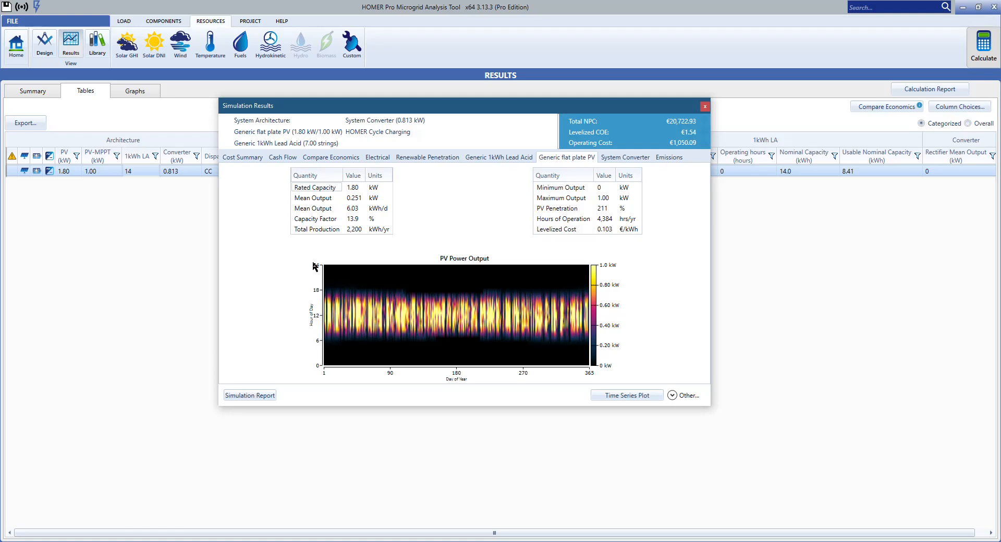
pyautogui.moveTo(331, 303)
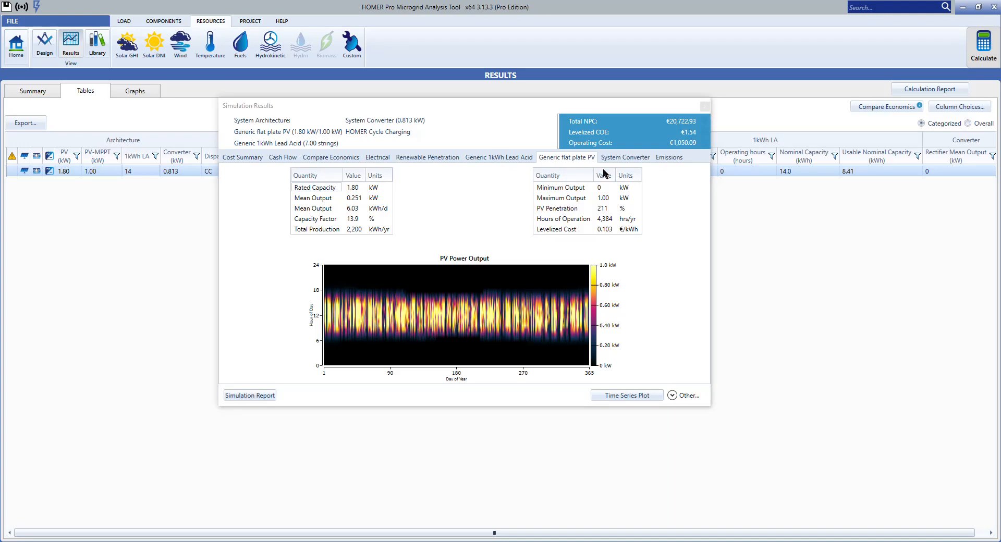
pyautogui.click(618, 160)
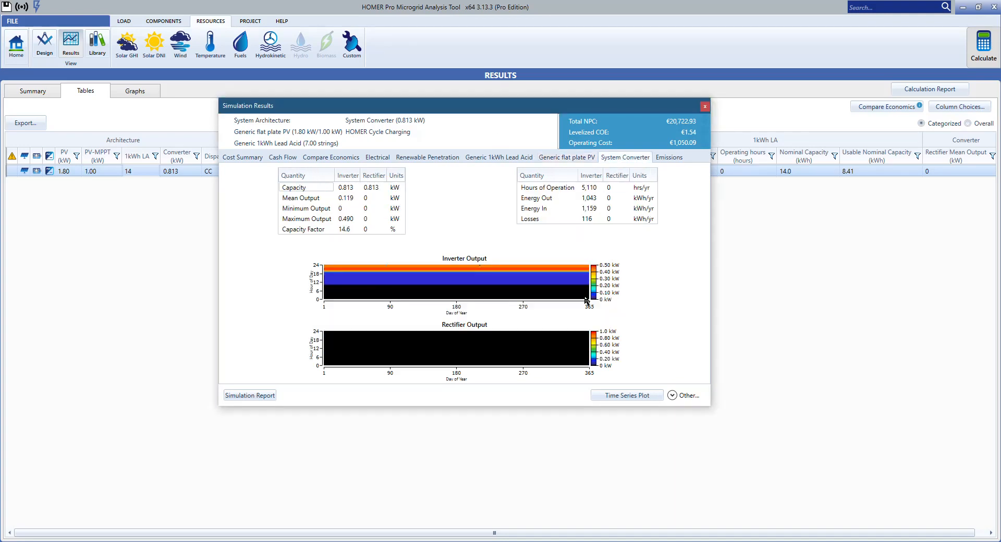
pyautogui.moveTo(361, 273)
pyautogui.moveTo(476, 334)
pyautogui.moveTo(584, 276)
pyautogui.click(671, 157)
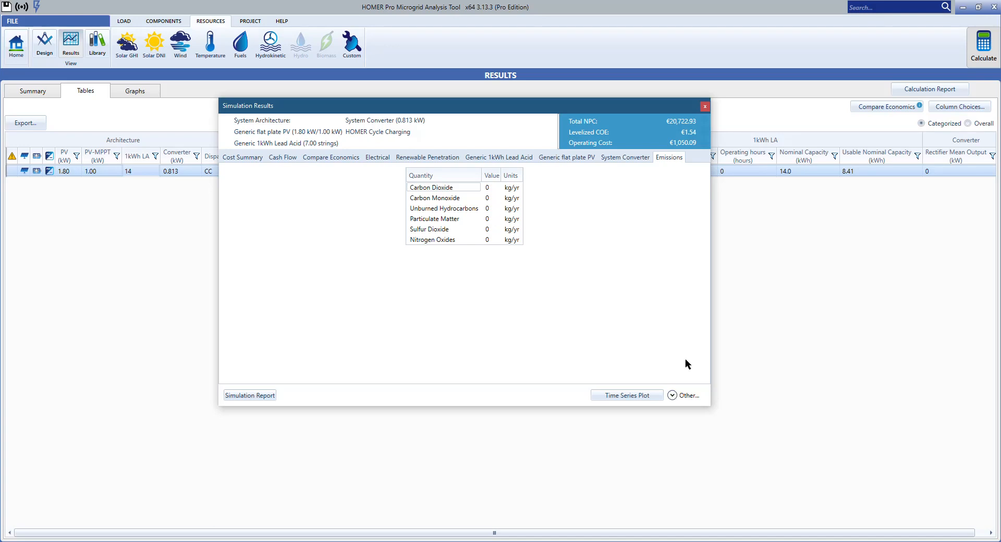
pyautogui.click(704, 106)
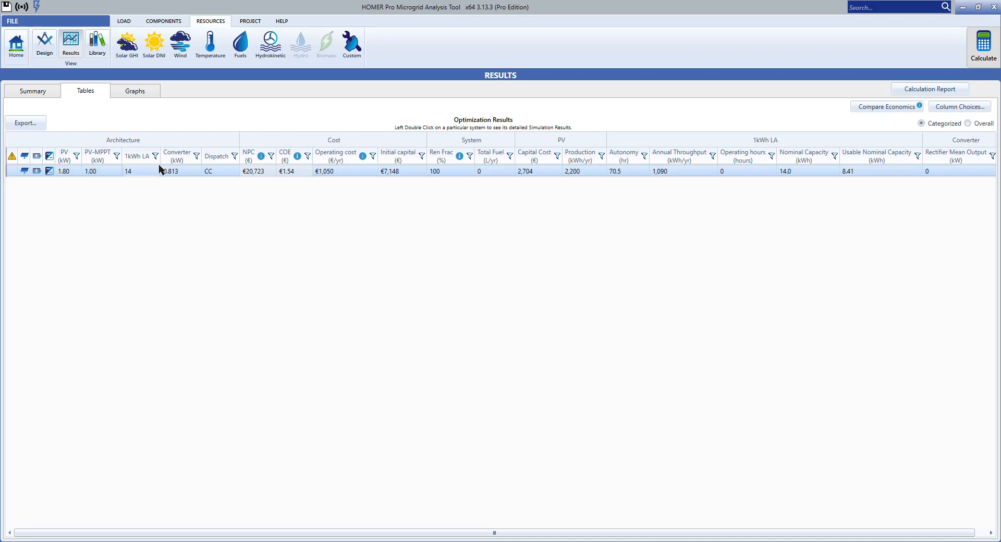
# Step: In the yearly load data of Electric Load #1, set the hour 19 load to 0.13 kW for all months
pyautogui.click(44, 46)
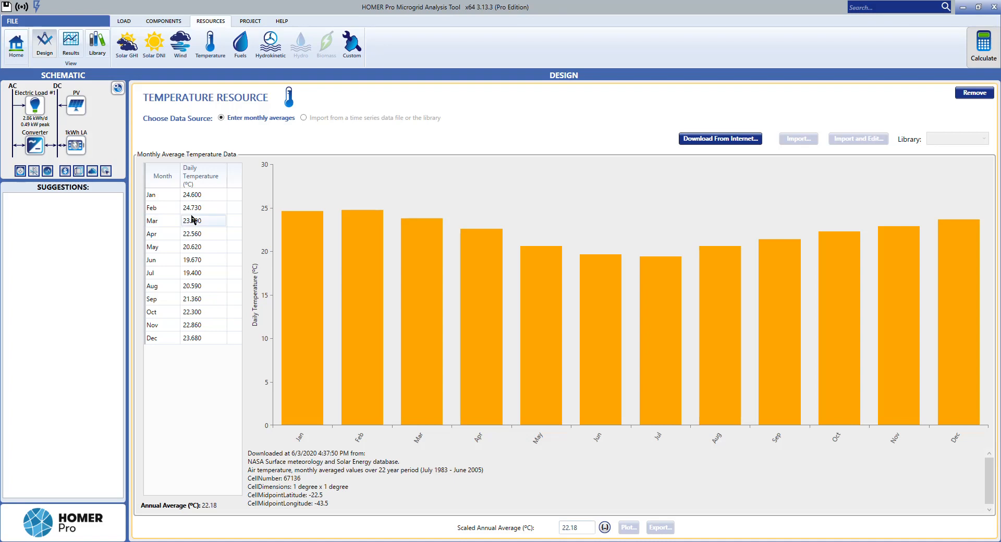
pyautogui.click(35, 106)
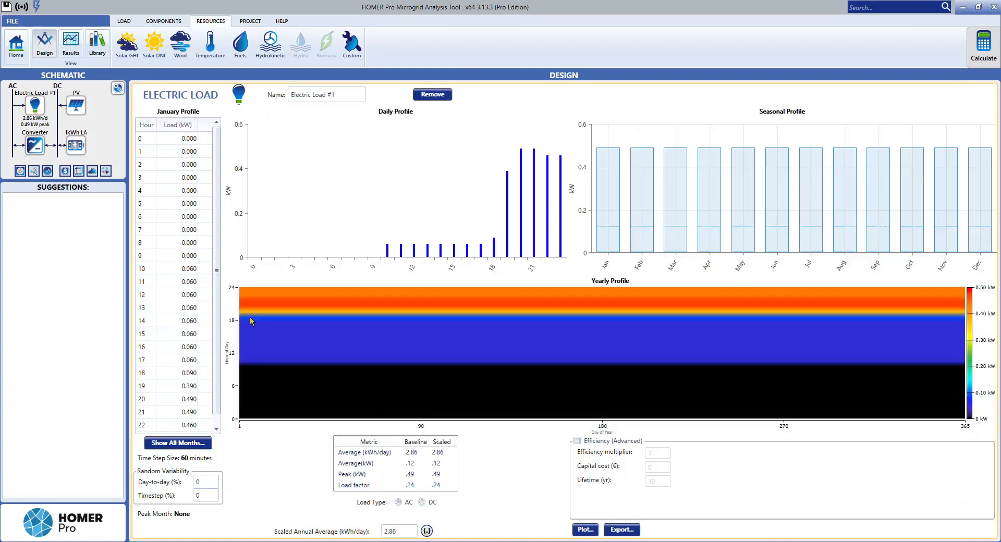
pyautogui.click(177, 444)
pyautogui.scroll(-3, 473, 316)
pyautogui.scroll(-1, 473, 316)
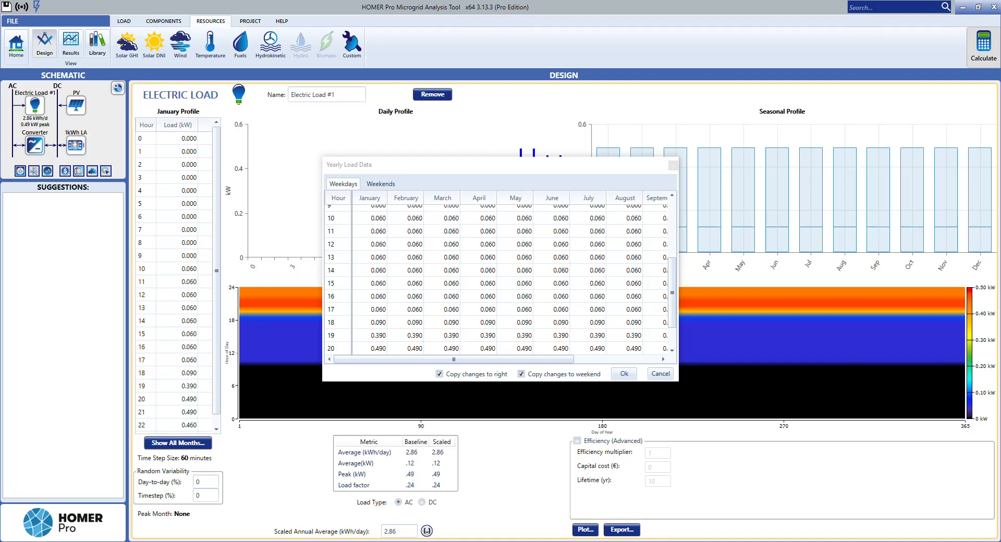
pyautogui.scroll(-1, 391, 328)
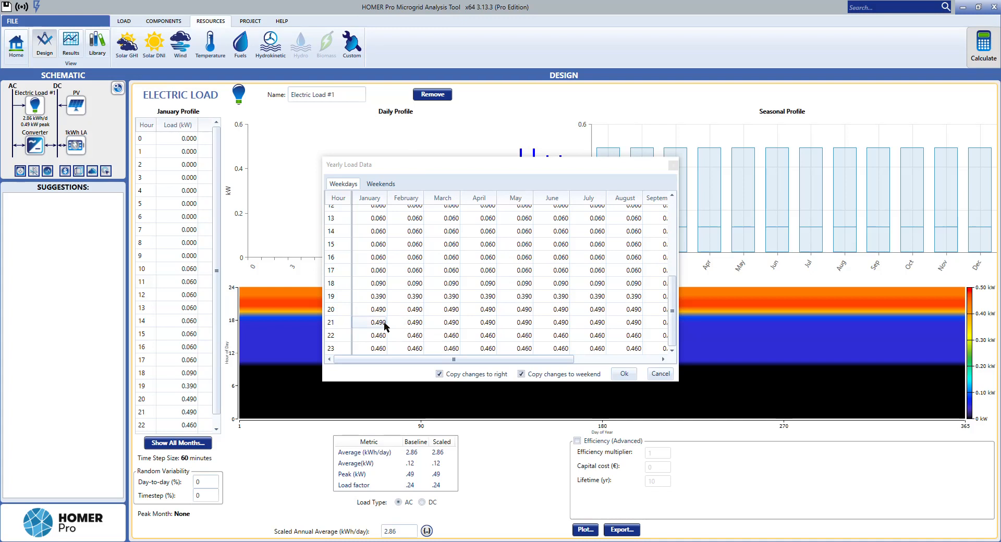
pyautogui.click(363, 295)
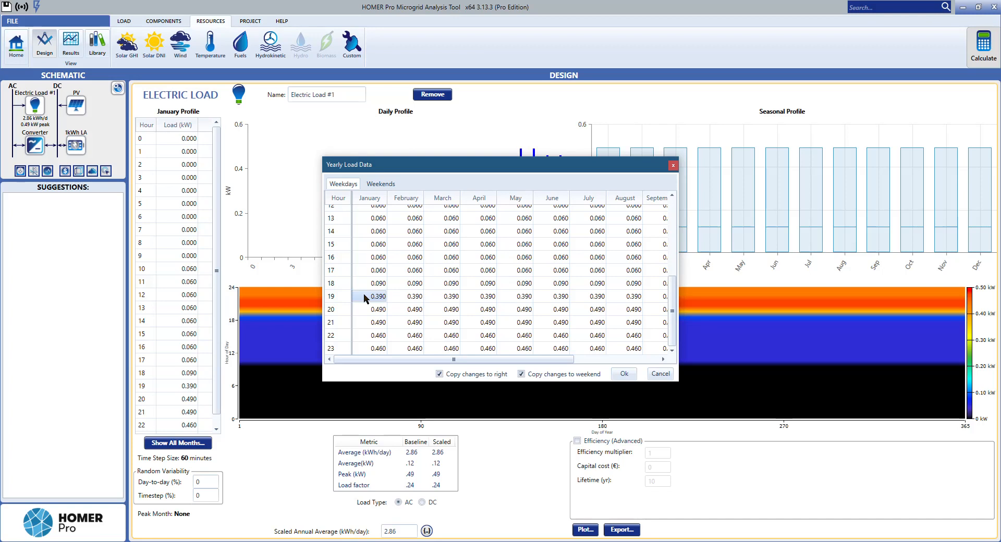
pyautogui.doubleClick(364, 296)
pyautogui.write('0.13')
pyautogui.press('Return')
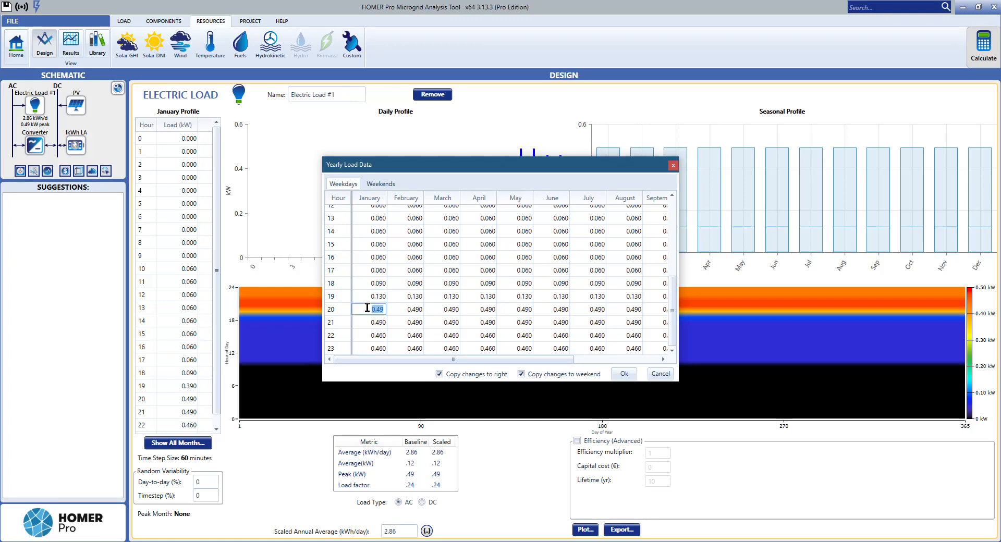
# Step: Set the hour 20 and hour 21 loads to 0.23 kW for all months
pyautogui.write('0.23')
pyautogui.press('Return')
pyautogui.press('BackSpace')
pyautogui.write('.23')
pyautogui.press('Return')
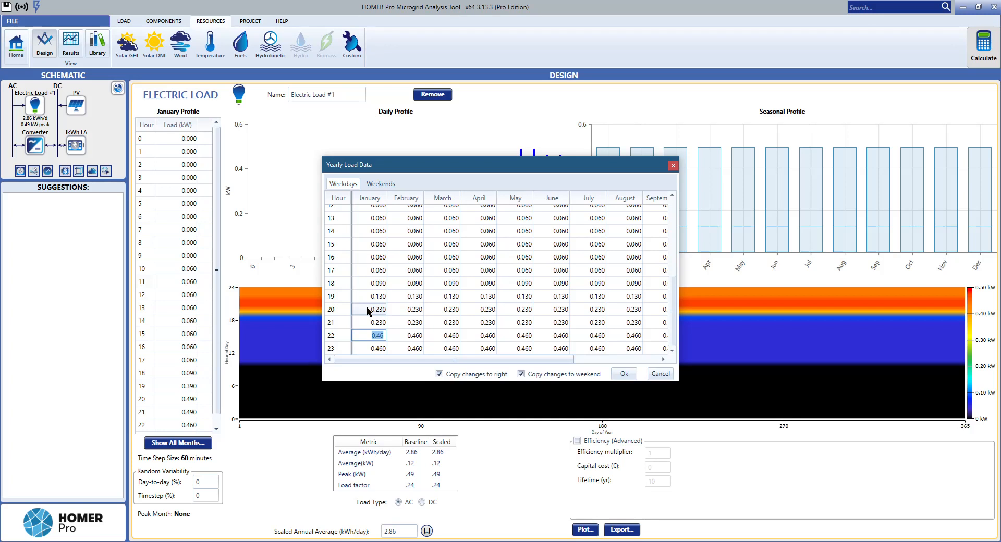
# Step: Set the hour 22 and hour 23 loads to 0.2 kW for all months and accept the yearly load data
pyautogui.press('BackSpace')
pyautogui.write('.2')
pyautogui.press('Return')
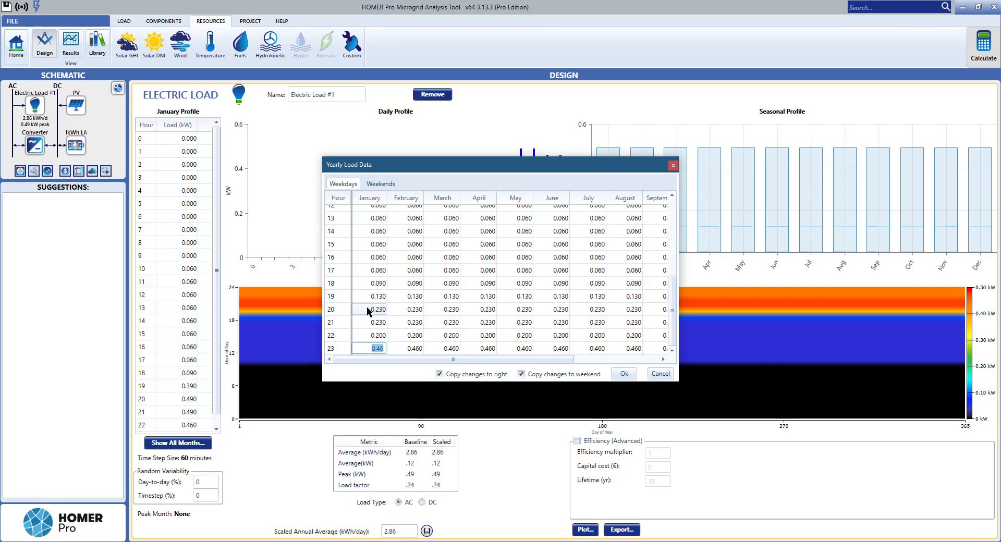
pyautogui.write('0.200')
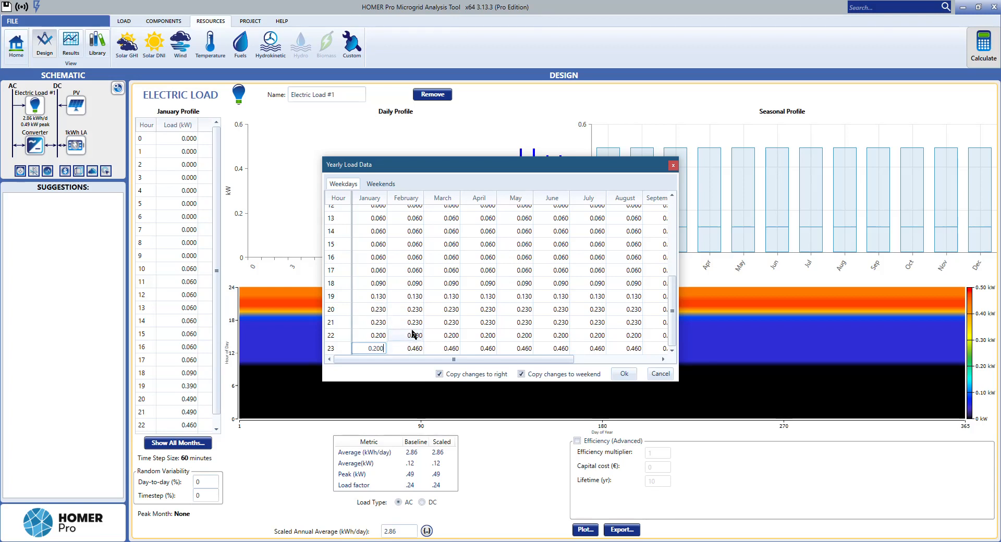
pyautogui.click(375, 320)
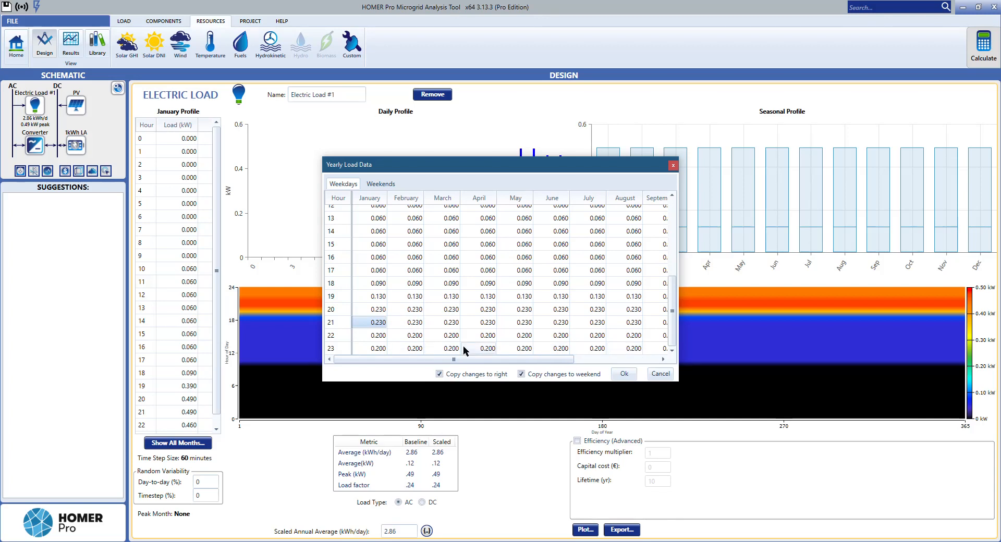
pyautogui.click(624, 376)
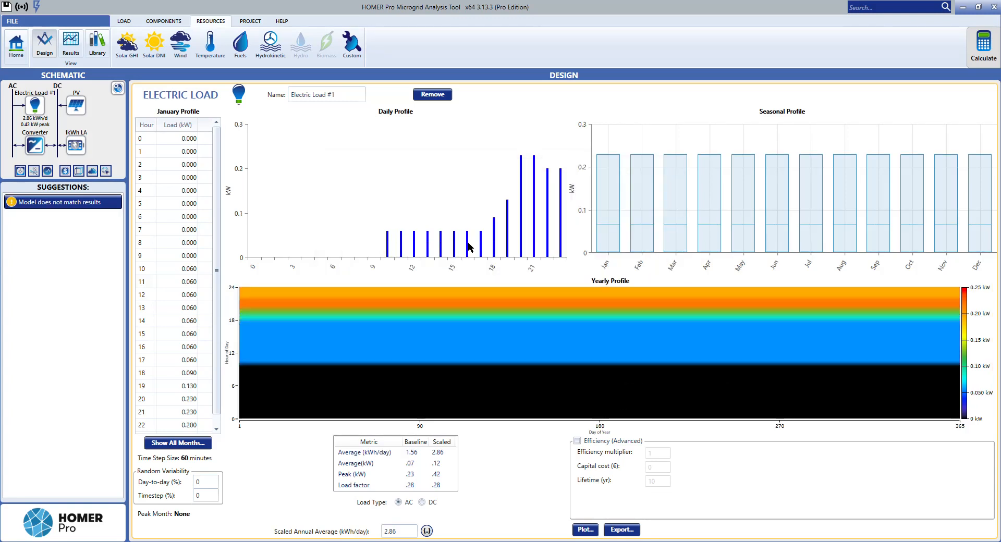
# Step: Recalculate the model with the reduced evening load
pyautogui.moveTo(395, 312)
pyautogui.click(981, 57)
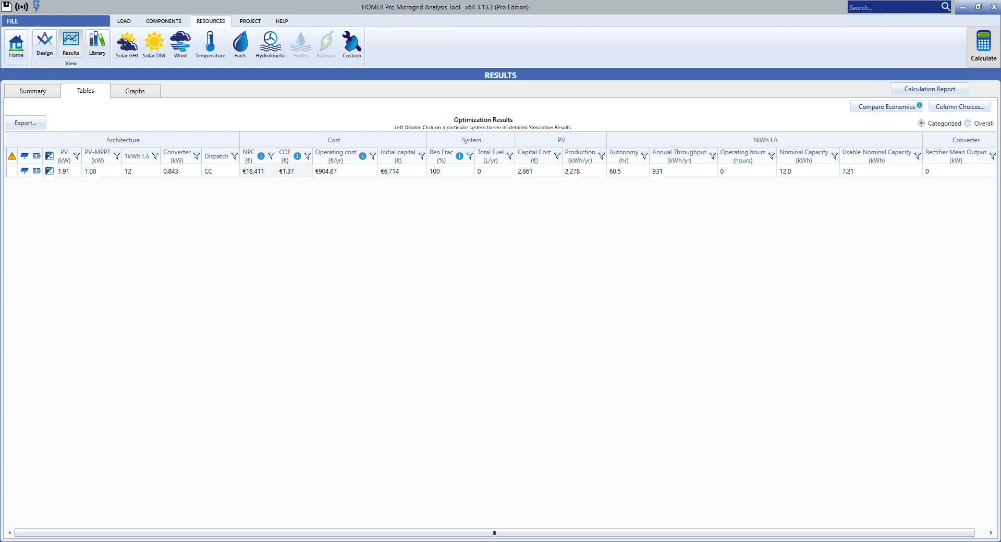
# Step: Read the Exercise 8 "Energy Saving first" slide in Adobe Acrobat Reader and switch back to HOMER Pro
pyautogui.hotkey('alt', 'Tab')
pyautogui.scroll(-1, 569, 447)
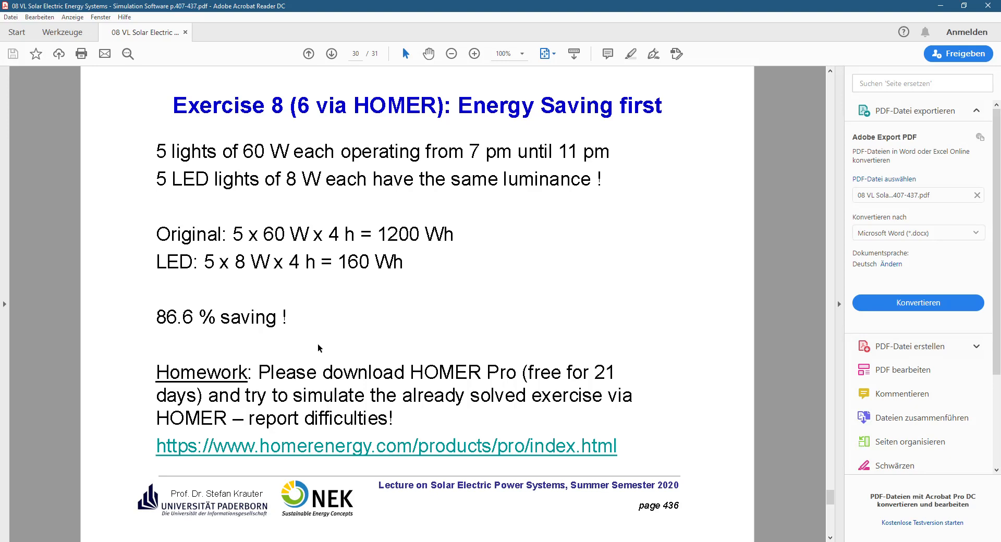
pyautogui.click(718, 541)
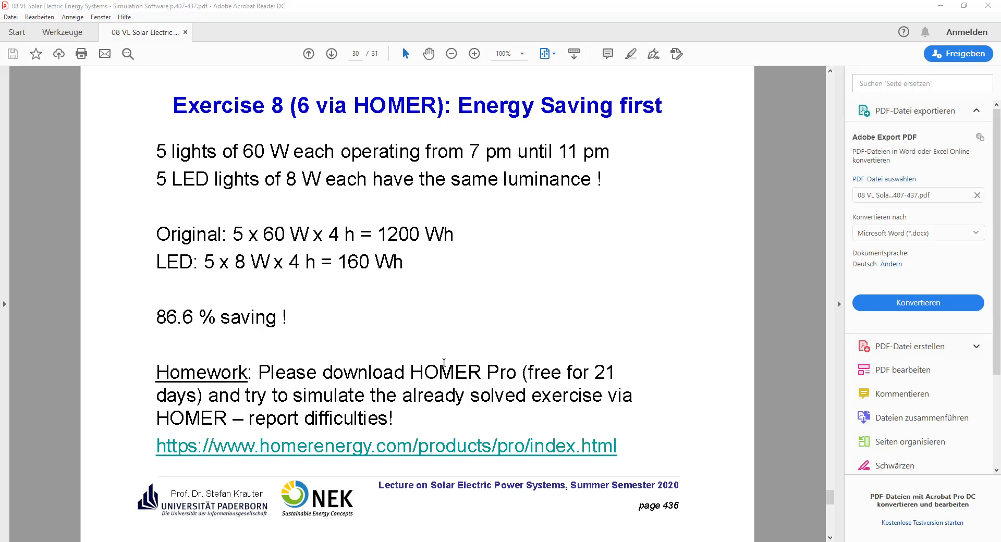
pyautogui.click(563, 541)
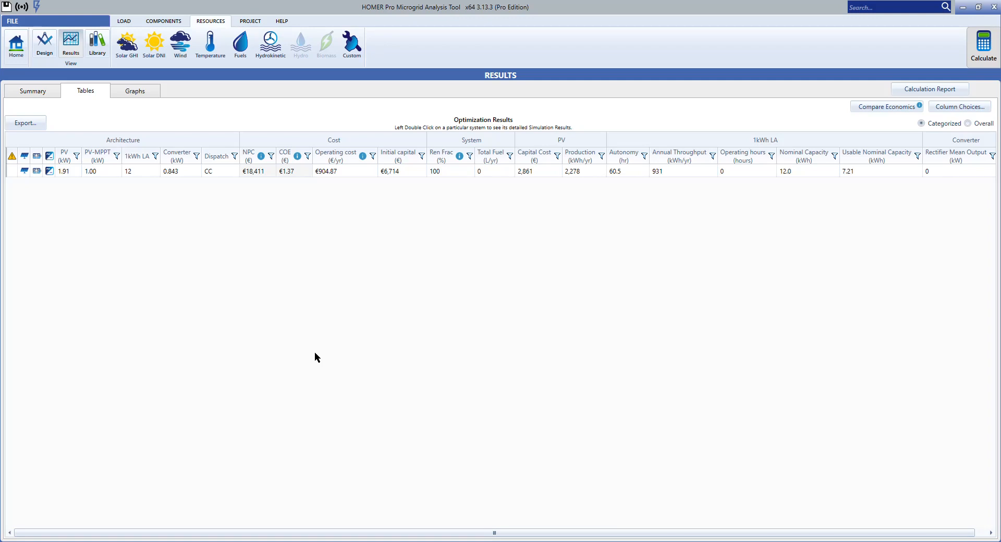
# Step: Add a utility grid component to the Exercise 8 model
pyautogui.click(16, 46)
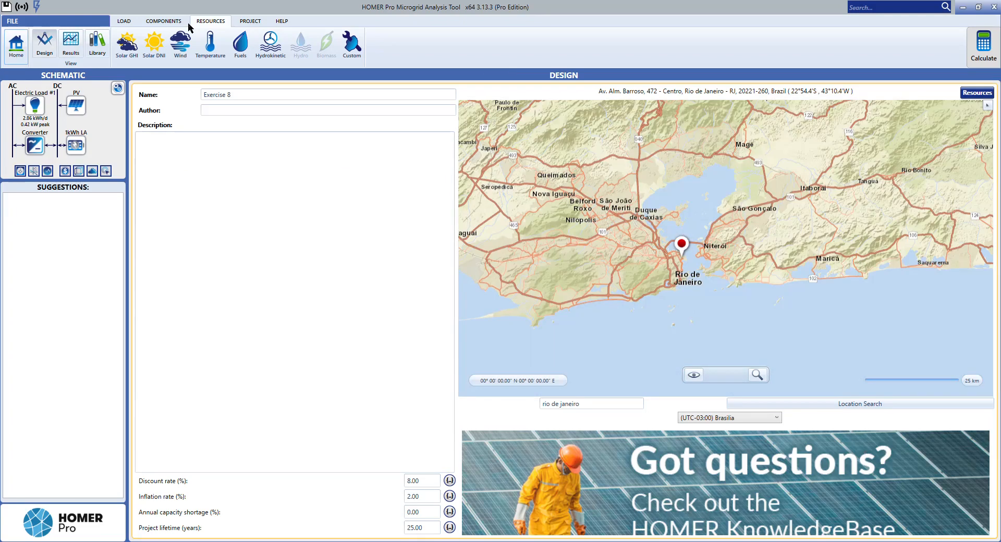
pyautogui.click(163, 21)
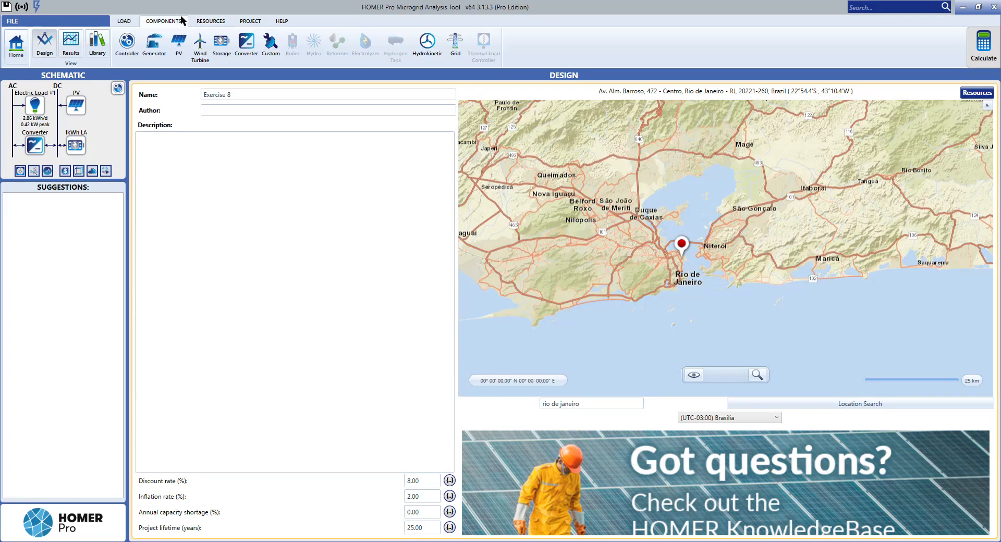
pyautogui.click(456, 47)
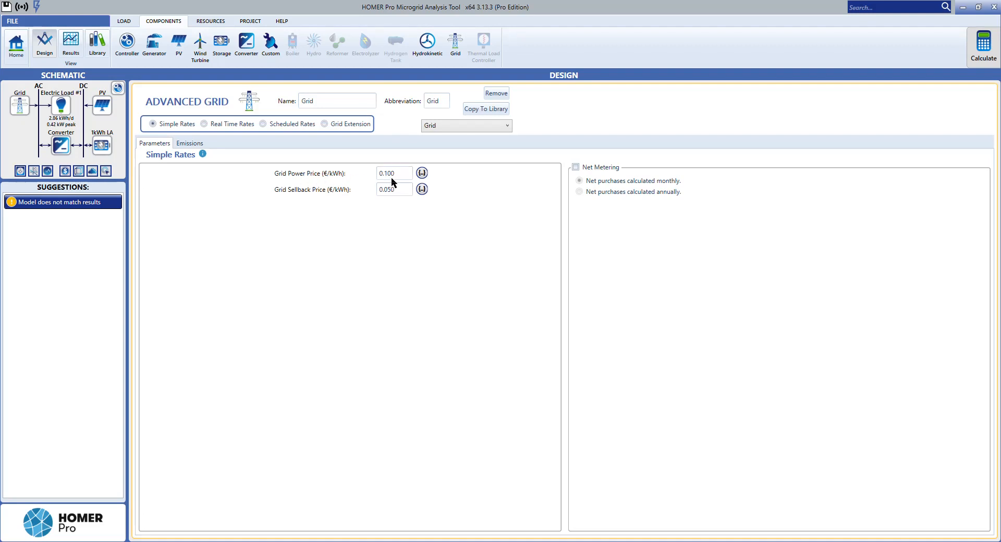
# Step: Set the grid power price to 0.20 €/kWh and the sellback price to 0.10 €/kWh, and recalculate the model
pyautogui.moveTo(397, 177); pyautogui.dragTo(364, 179)
pyautogui.click(403, 192)
pyautogui.moveTo(408, 189); pyautogui.dragTo(333, 192)
pyautogui.write('0.10')
pyautogui.click(401, 178)
pyautogui.click(978, 53)
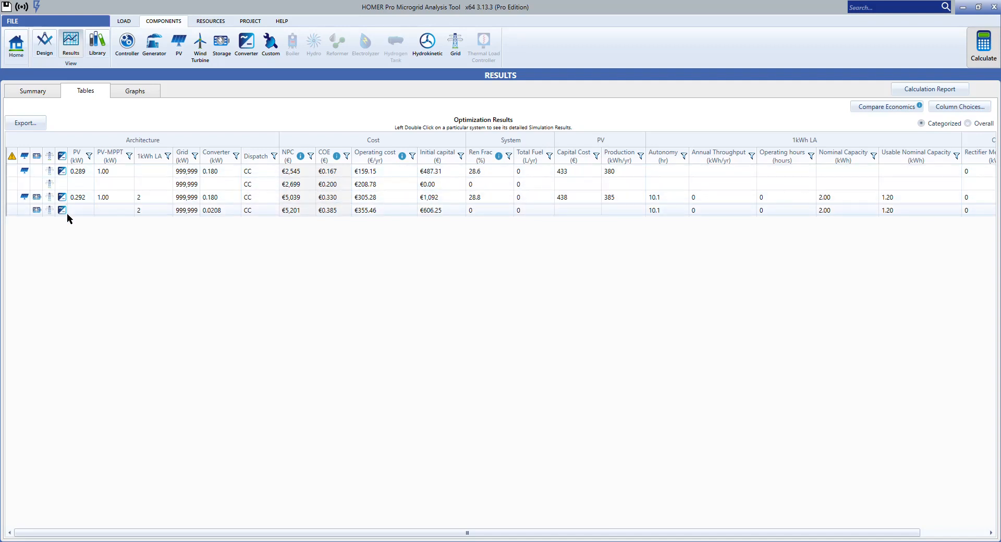
# Step: Compare the overall and categorized optimization rankings and open the detailed simulation results of the lowest-cost system
pyautogui.click(967, 123)
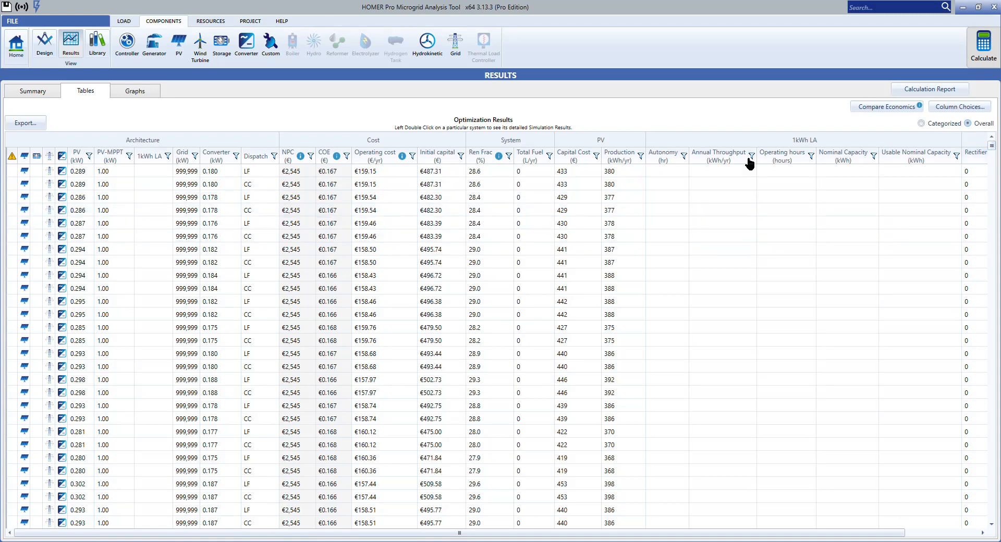
pyautogui.click(922, 124)
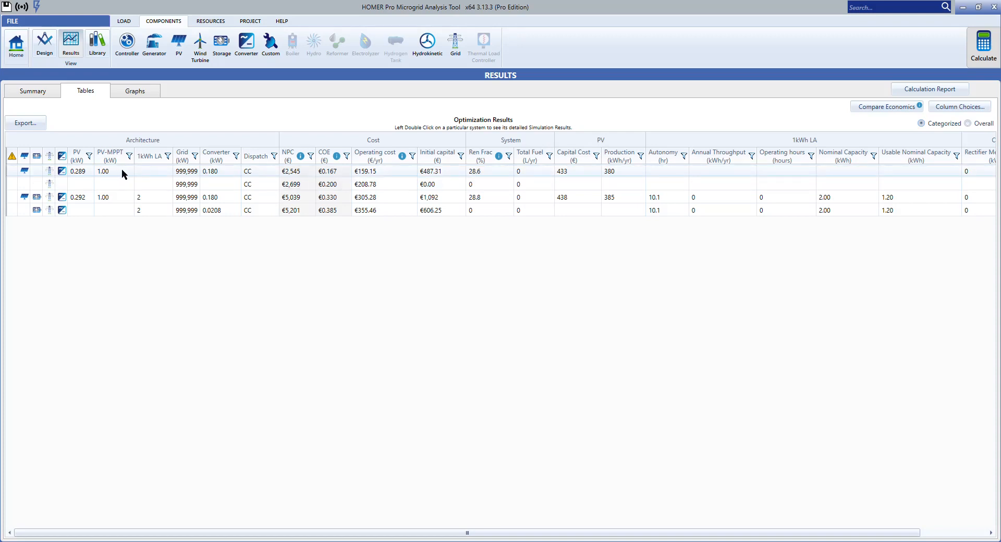
pyautogui.doubleClick(335, 173)
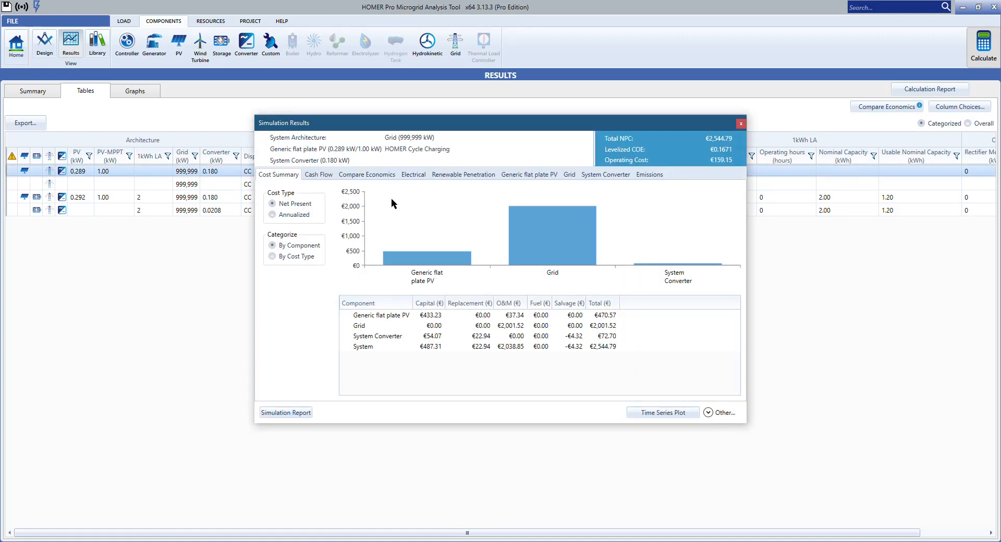
# Step: Examine the electrical, renewable penetration and flat plate PV results of the grid-connected PV system, and close the simulation results
pyautogui.click(411, 175)
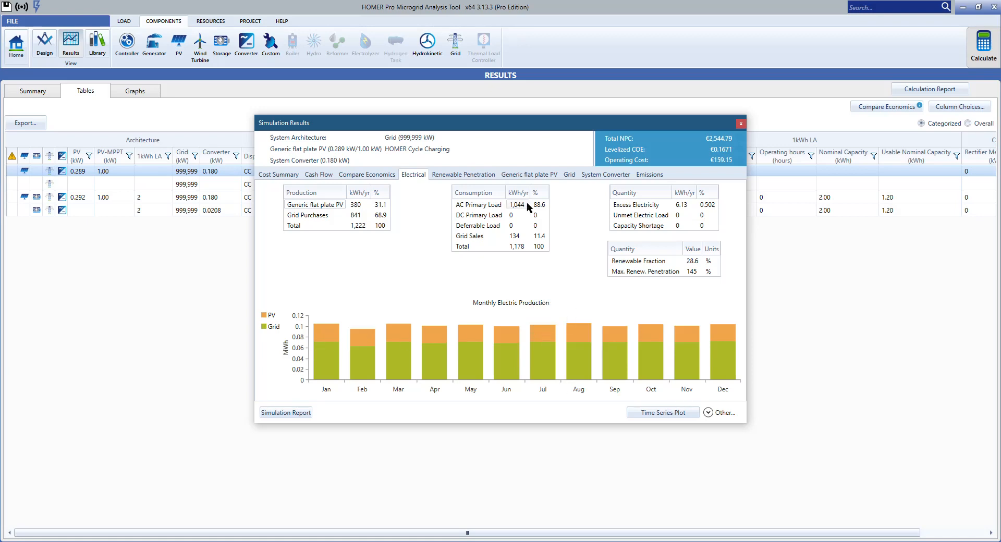
pyautogui.click(484, 177)
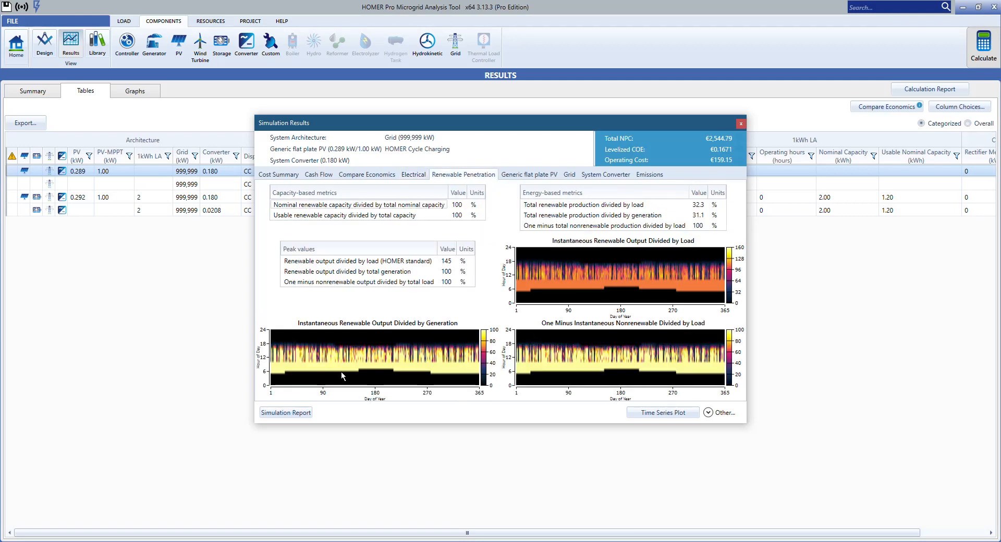
pyautogui.moveTo(339, 371)
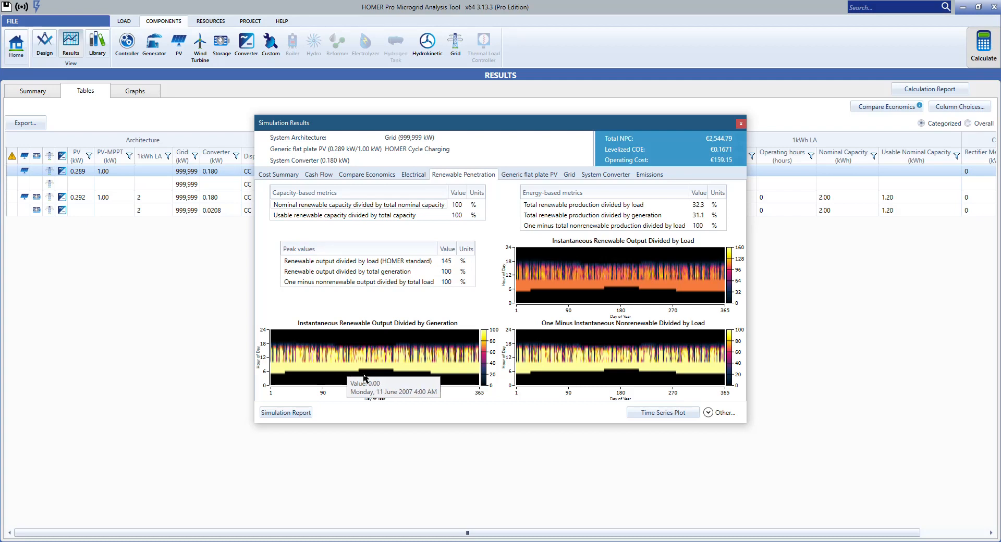
pyautogui.click(529, 175)
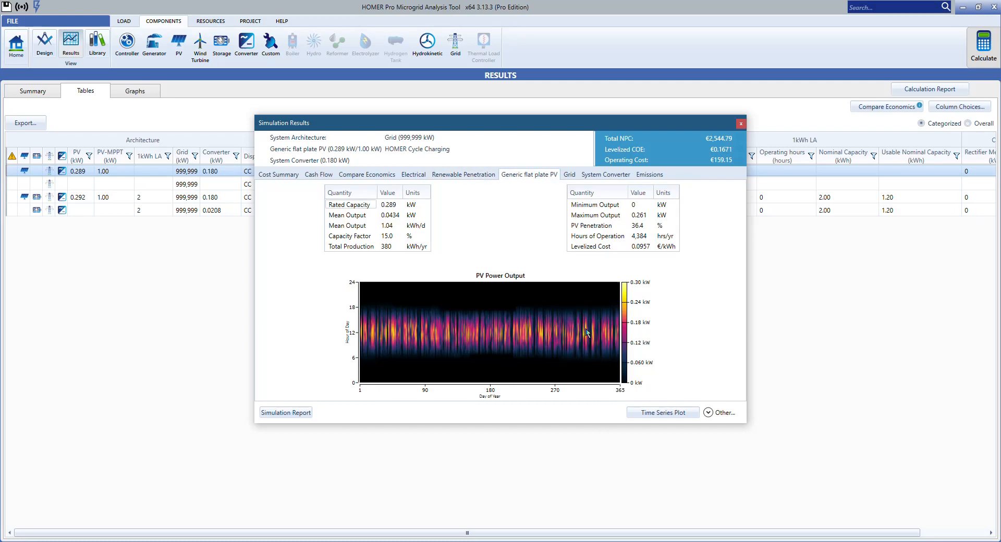
pyautogui.moveTo(511, 358)
pyautogui.moveTo(618, 348)
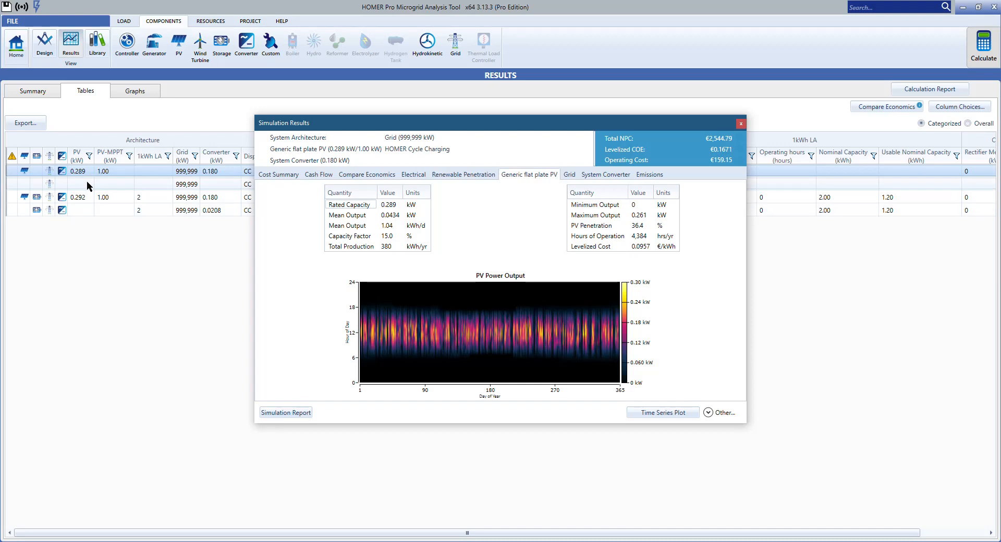
pyautogui.click(741, 123)
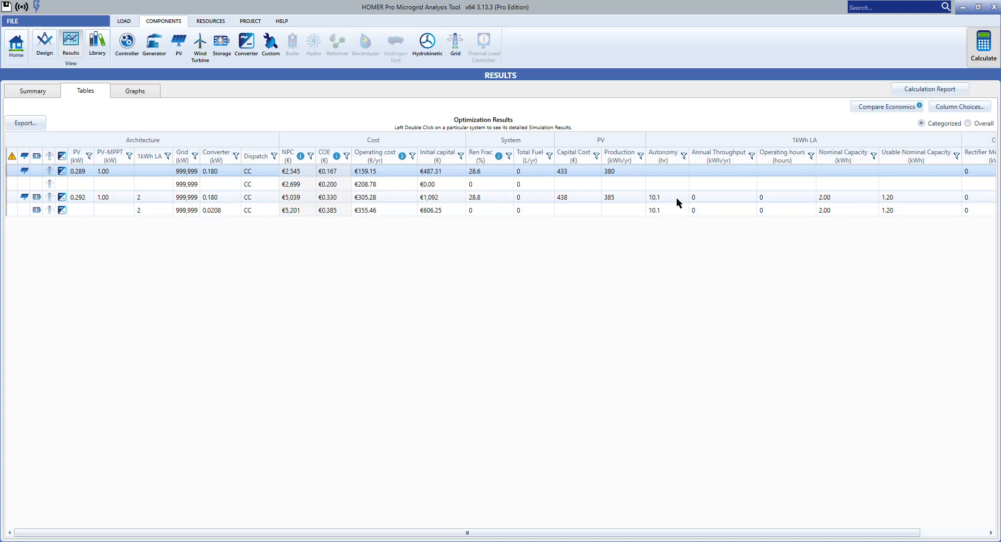
# Step: Return to the project's main design page and complete the project name as "Exercise 8"
pyautogui.click(12, 53)
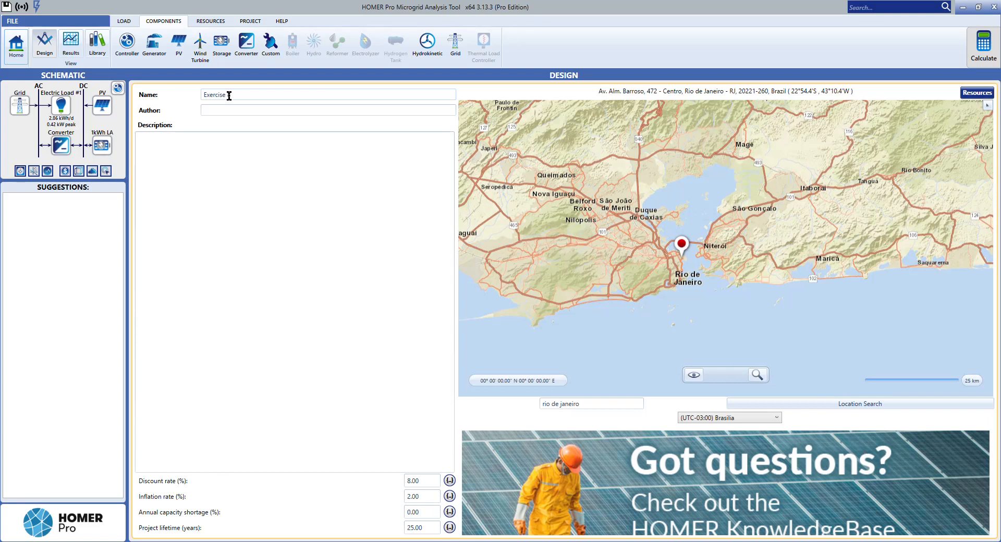
pyautogui.write('8')
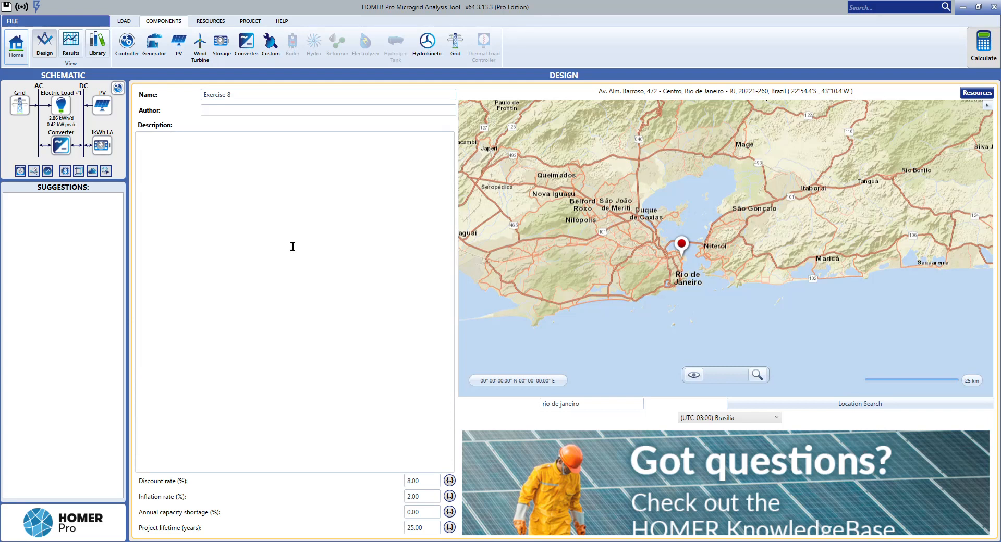